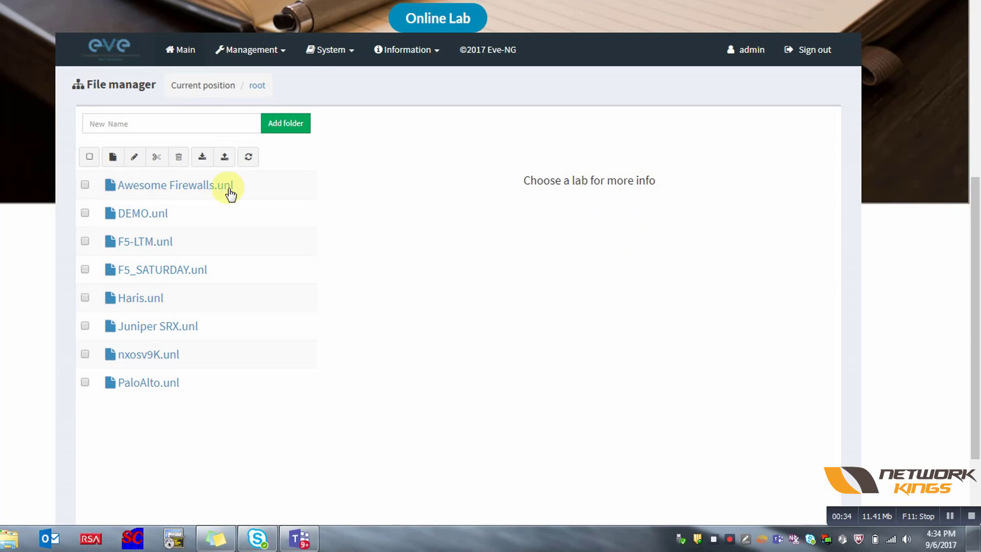
Preview Awesome Firewalls.unl in the File manager and open the lab.
{"action": "left_click", "coordinate": [140, 190]}
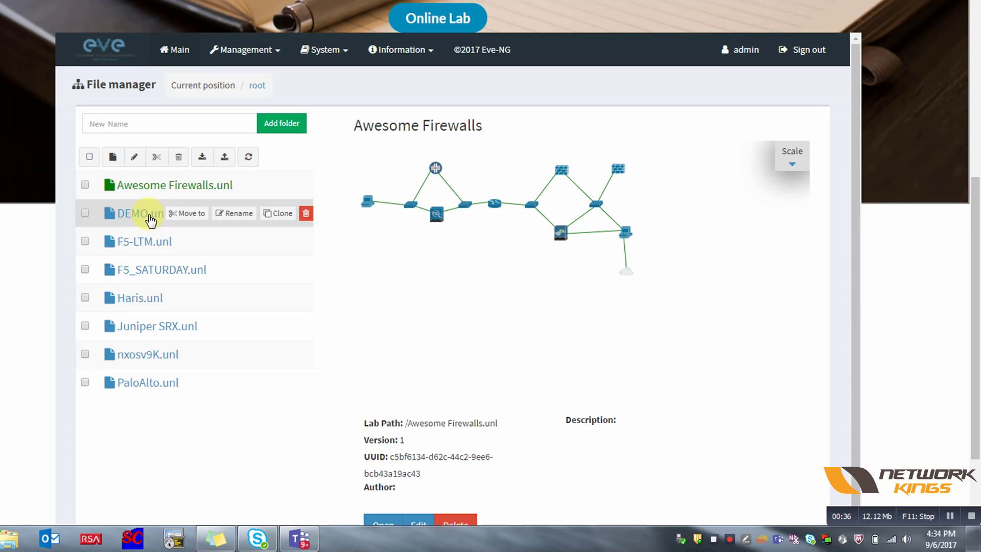
{"action": "left_click", "coordinate": [383, 520]}
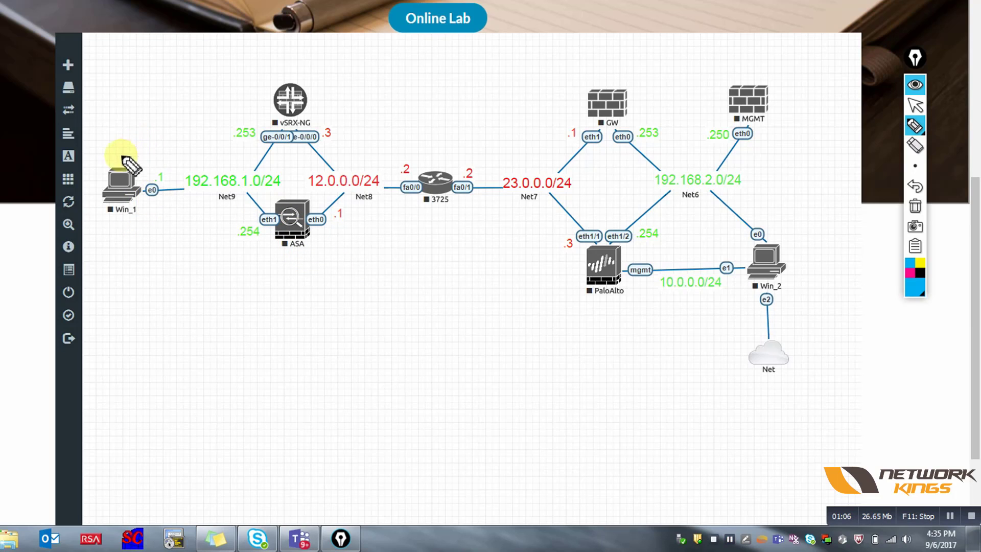
{"action": "left_click_drag", "start_coordinate": [150, 156], "coordinate": [138, 158]}
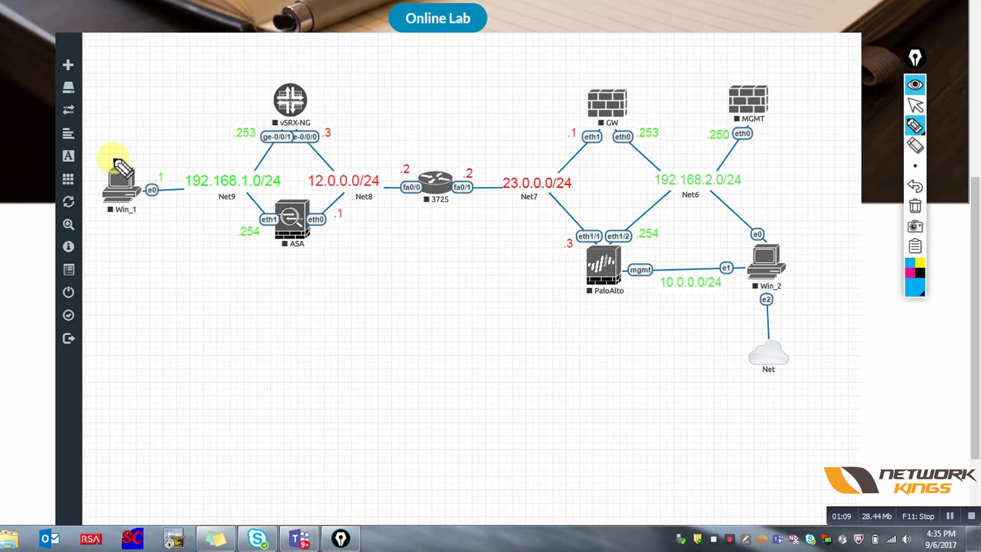
{"action": "mouse_move", "coordinate": [135, 154]}
{"action": "left_mouse_down"}
{"action": "mouse_move", "coordinate": [97, 167]}
{"action": "mouse_move", "coordinate": [88, 194]}
{"action": "mouse_move", "coordinate": [95, 225]}
{"action": "mouse_move", "coordinate": [123, 244]}
{"action": "mouse_move", "coordinate": [295, 287]}
{"action": "mouse_move", "coordinate": [429, 254]}
{"action": "mouse_move", "coordinate": [451, 166]}
{"action": "mouse_move", "coordinate": [450, 150]}
{"action": "mouse_move", "coordinate": [298, 161]}
{"action": "mouse_move", "coordinate": [126, 153]}
{"action": "left_mouse_up"}
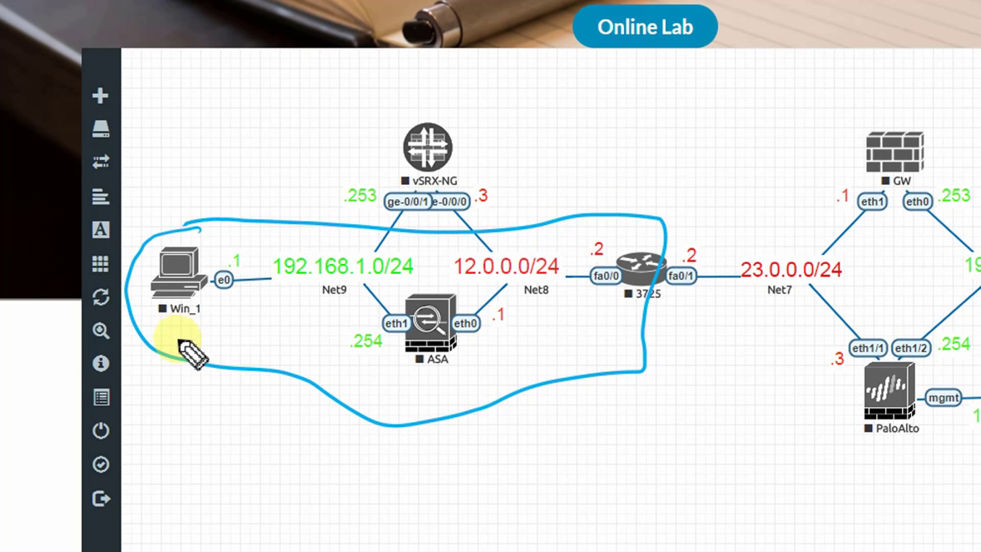
{"action": "mouse_move", "coordinate": [180, 341]}
{"action": "left_mouse_down"}
{"action": "mouse_move", "coordinate": [211, 335]}
{"action": "mouse_move", "coordinate": [205, 353]}
{"action": "mouse_move", "coordinate": [225, 335]}
{"action": "mouse_move", "coordinate": [235, 349]}
{"action": "mouse_move", "coordinate": [260, 342]}
{"action": "left_mouse_up"}
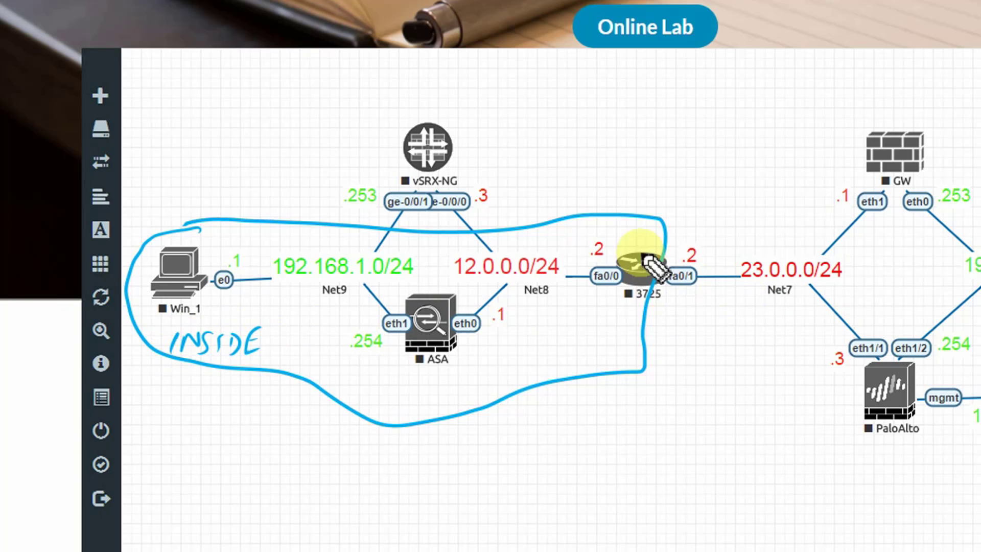
{"action": "mouse_move", "coordinate": [568, 346]}
{"action": "left_mouse_down"}
{"action": "mouse_move", "coordinate": [612, 361]}
{"action": "mouse_move", "coordinate": [641, 344]}
{"action": "mouse_move", "coordinate": [679, 351]}
{"action": "left_mouse_up"}
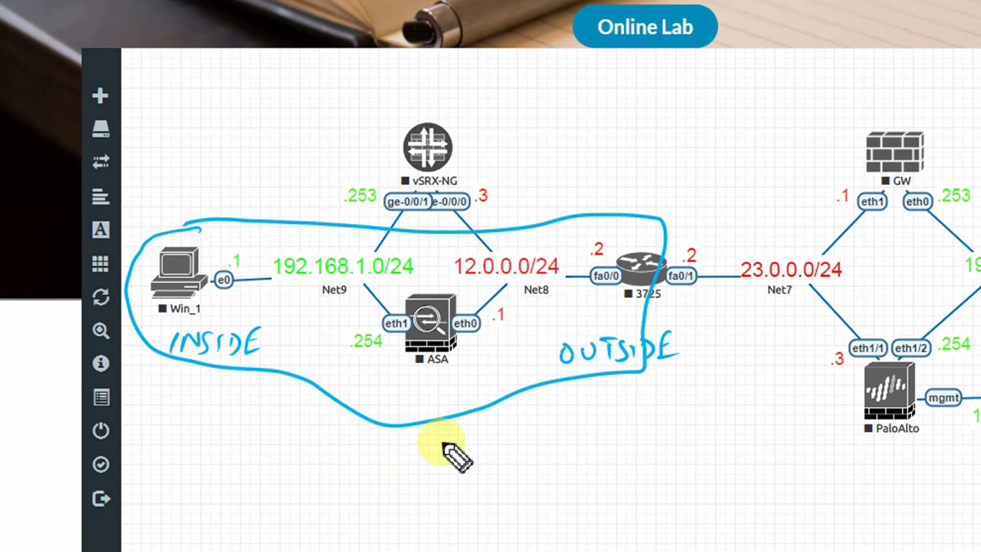
{"action": "key", "text": "Escape"}
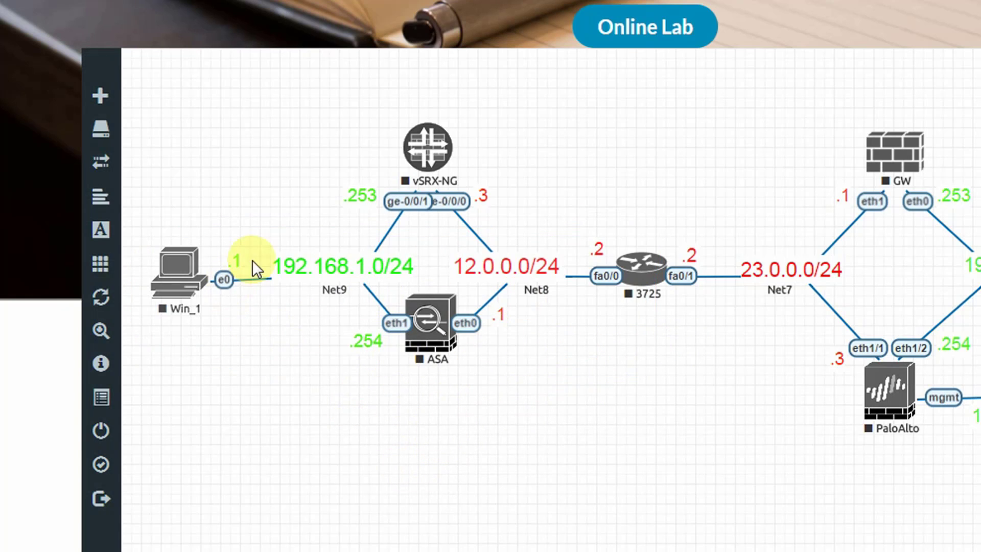
Wipe the saved state of the ASA and 3725 nodes.
{"action": "right_click", "coordinate": [175, 310]}
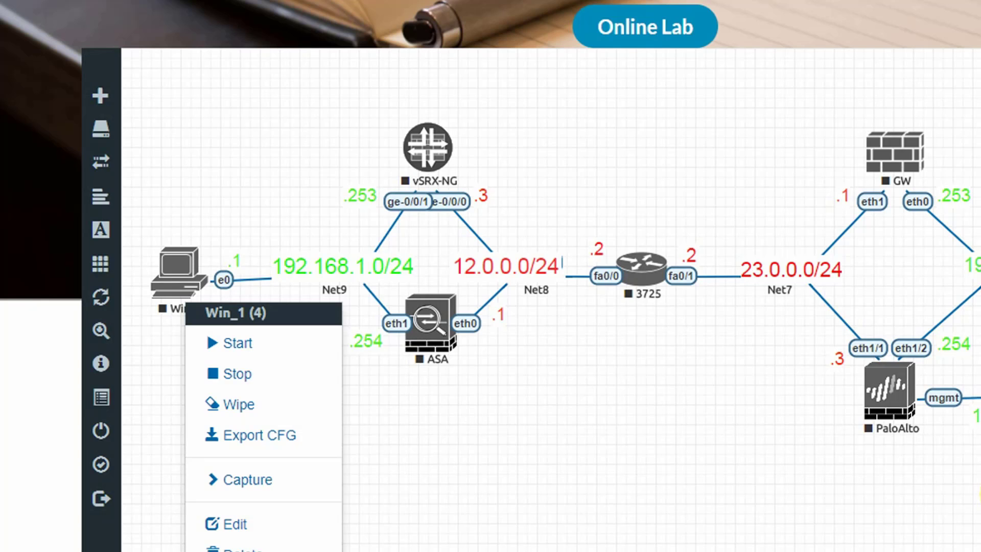
{"action": "left_click", "coordinate": [728, 499]}
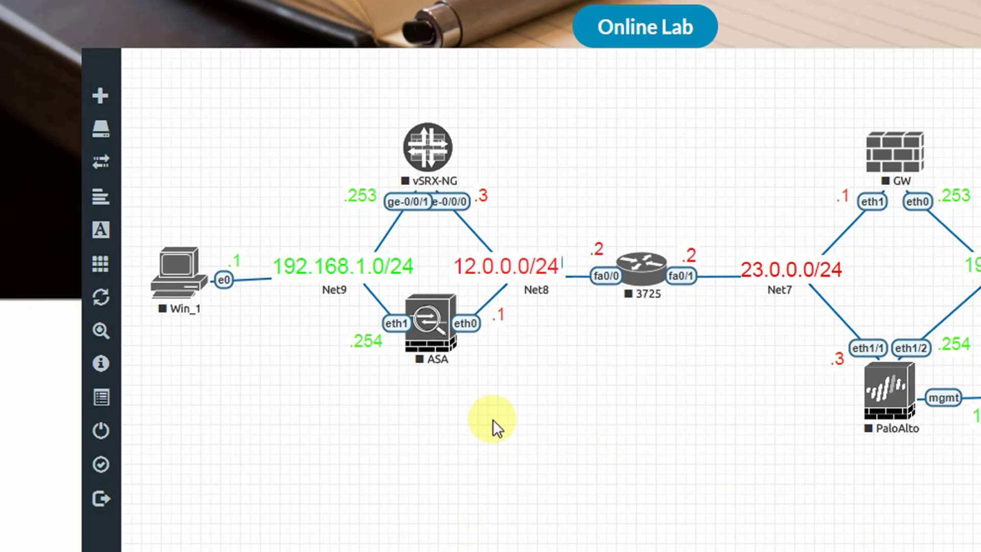
{"action": "right_click", "coordinate": [429, 325]}
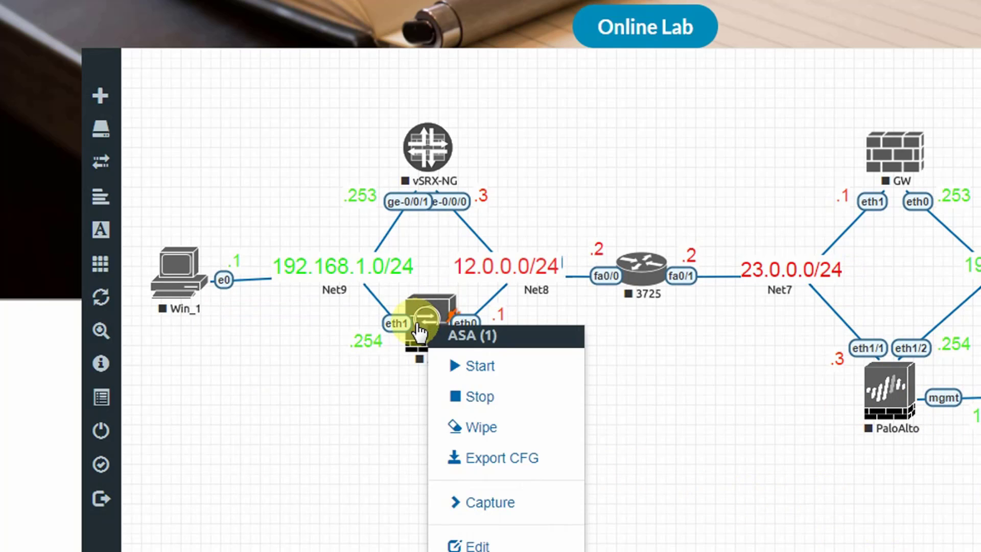
{"action": "left_click", "coordinate": [477, 425]}
{"action": "left_click", "coordinate": [601, 202]}
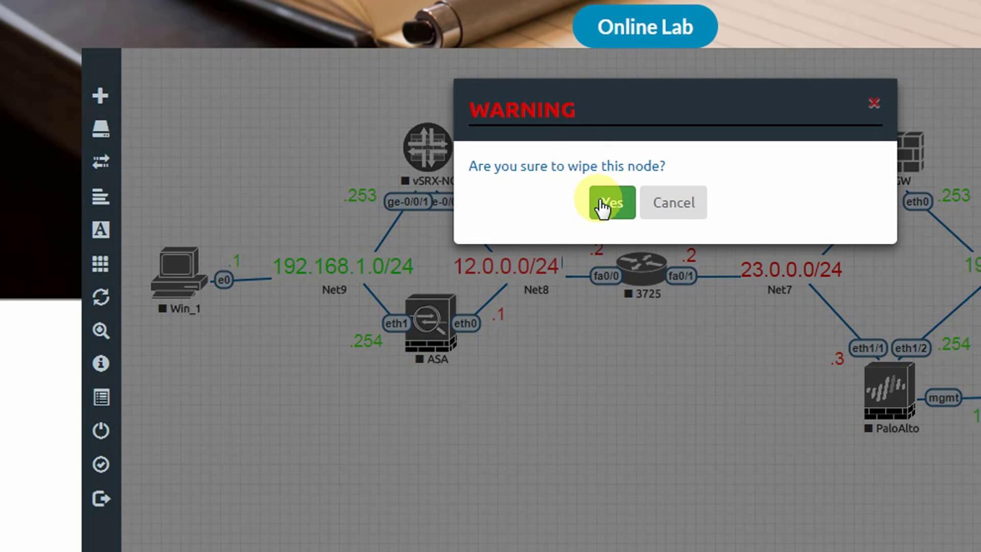
{"action": "right_click", "coordinate": [643, 270]}
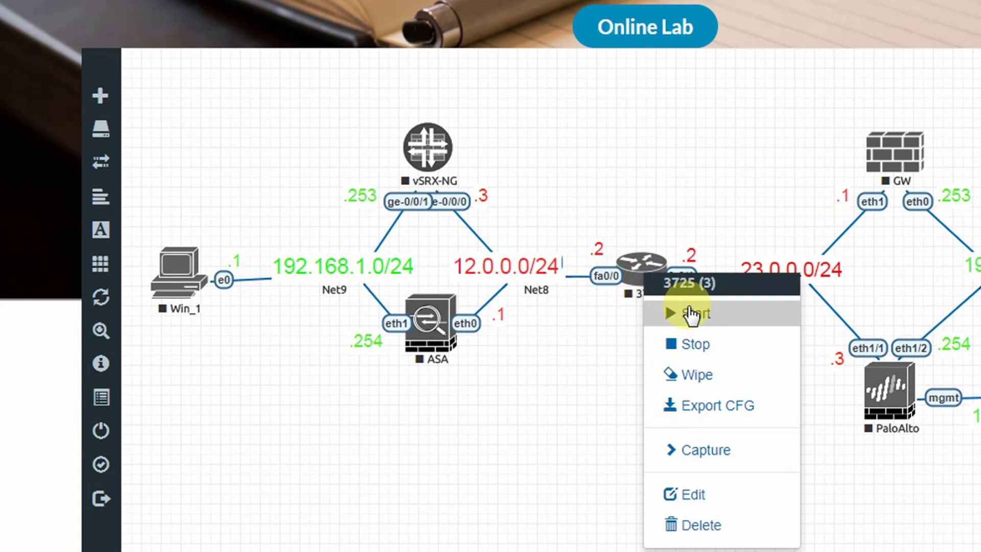
{"action": "left_click", "coordinate": [704, 377]}
{"action": "left_click", "coordinate": [614, 209]}
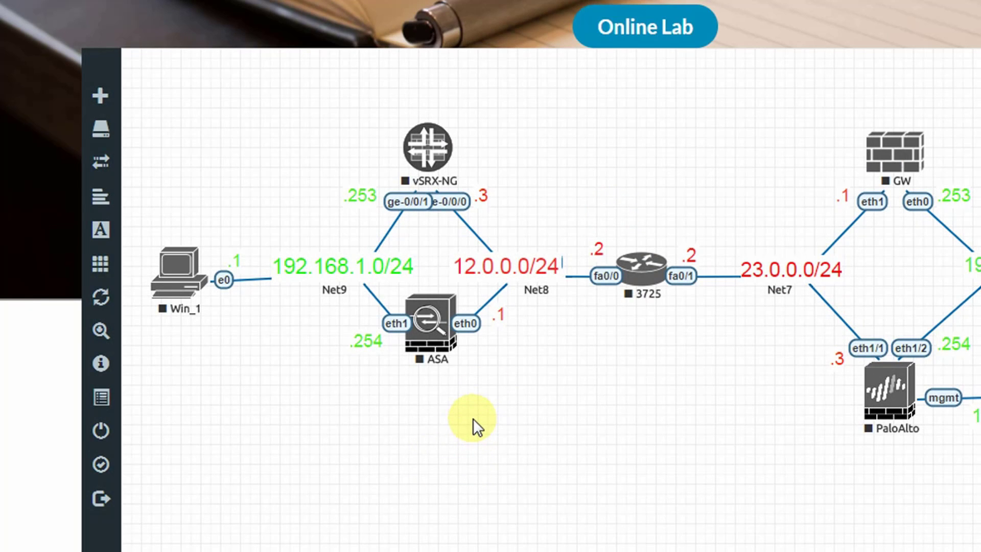
Start the Win_1 PC, the ASA firewall and the 3725 router.
{"action": "right_click", "coordinate": [179, 288]}
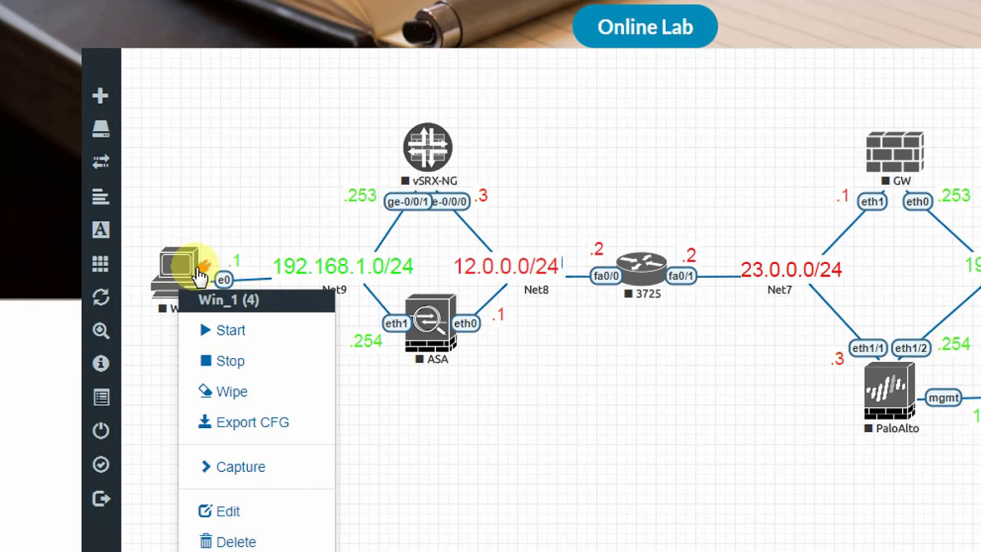
{"action": "left_click", "coordinate": [239, 340]}
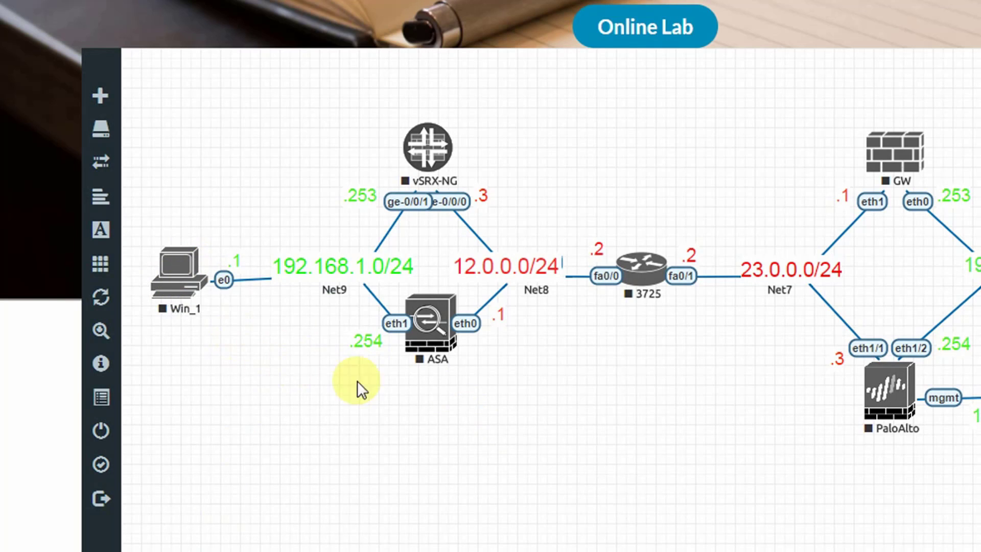
{"action": "right_click", "coordinate": [424, 345]}
{"action": "left_click", "coordinate": [486, 381]}
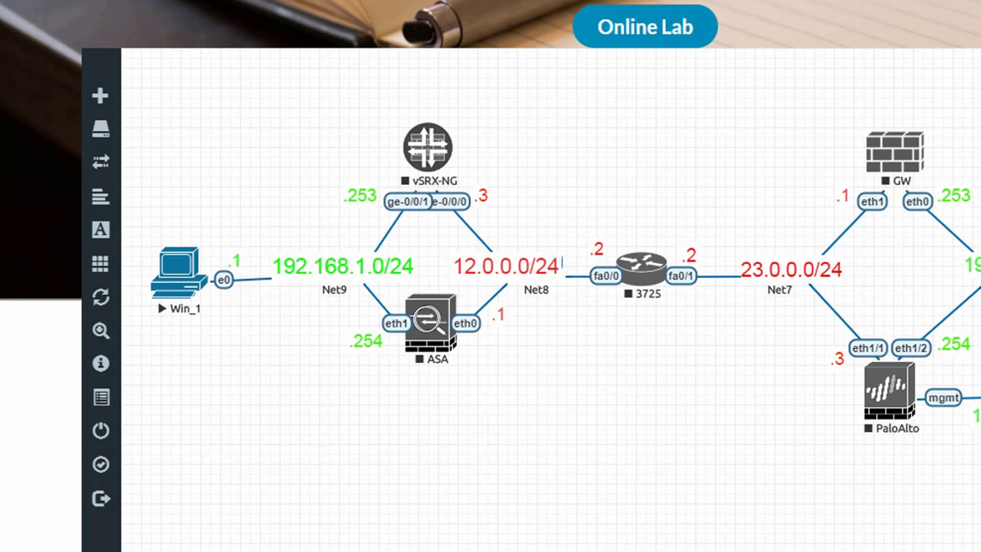
{"action": "right_click", "coordinate": [656, 292]}
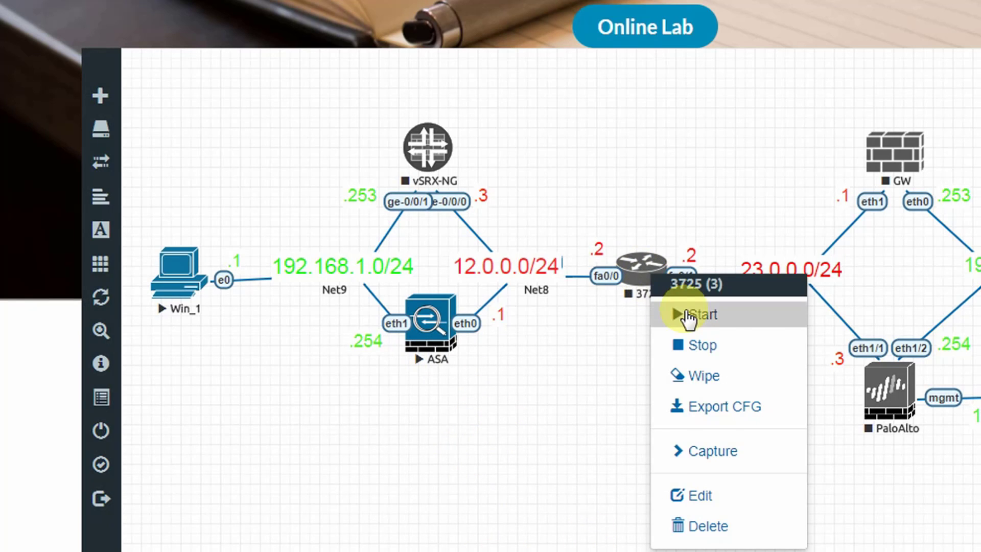
{"action": "left_click", "coordinate": [689, 313]}
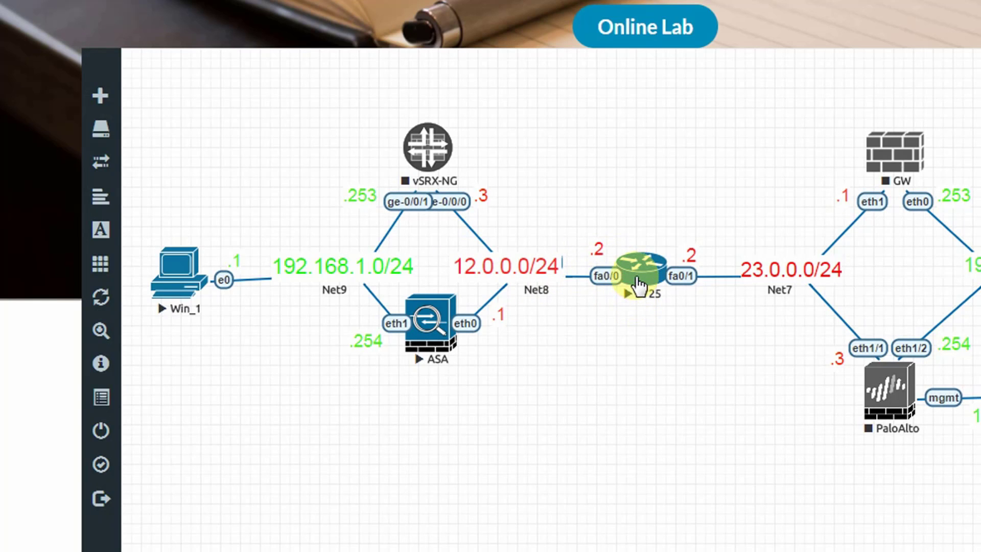
On the ASA console, keep the enable password, disable password recovery, and accept default clock values.
{"action": "left_click", "coordinate": [638, 282]}
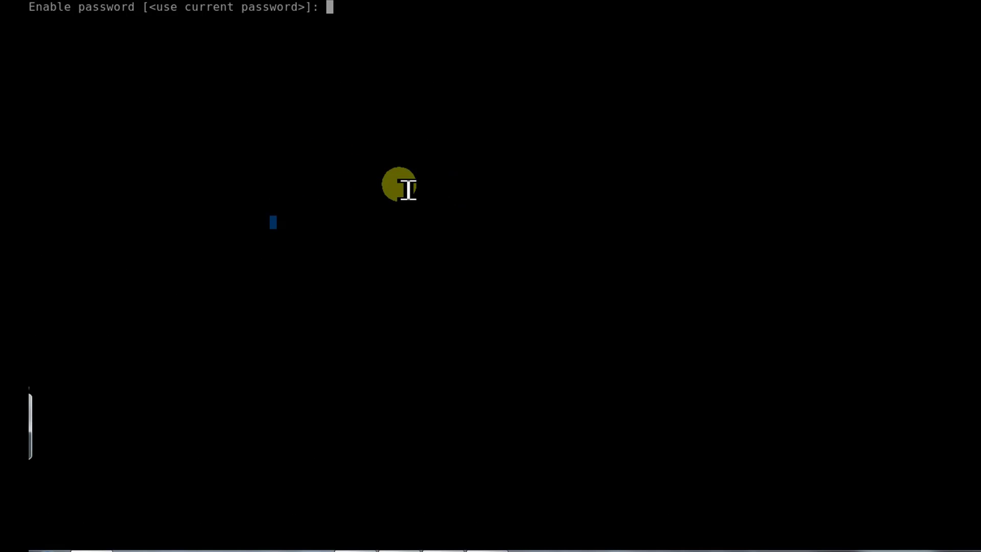
{"action": "key", "text": "Return"}
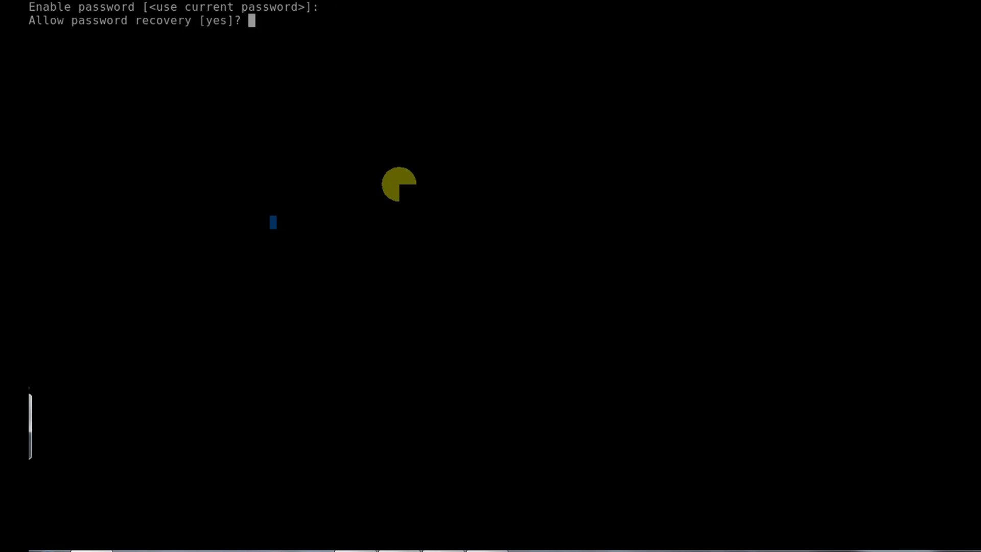
{"action": "key", "text": "Return"}
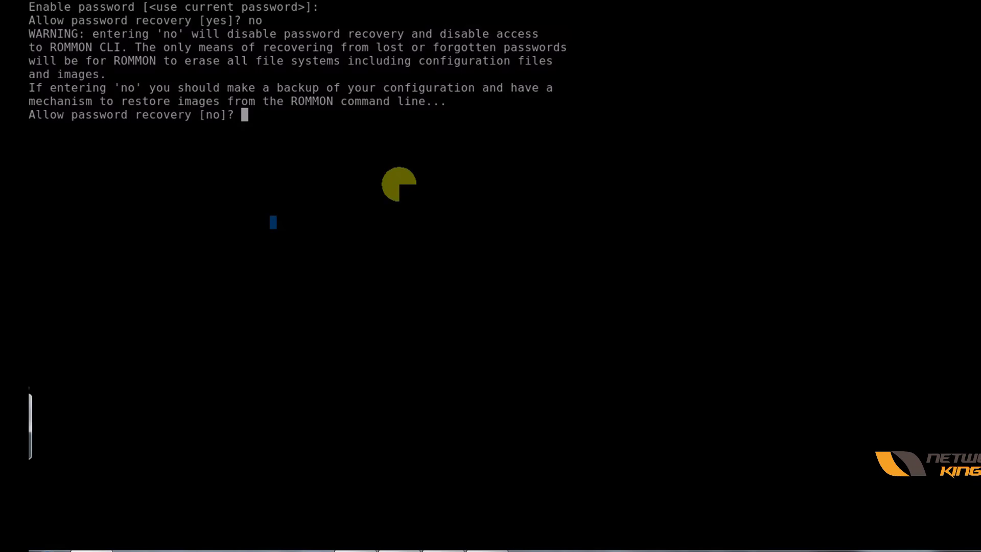
{"action": "key", "text": "Return"}
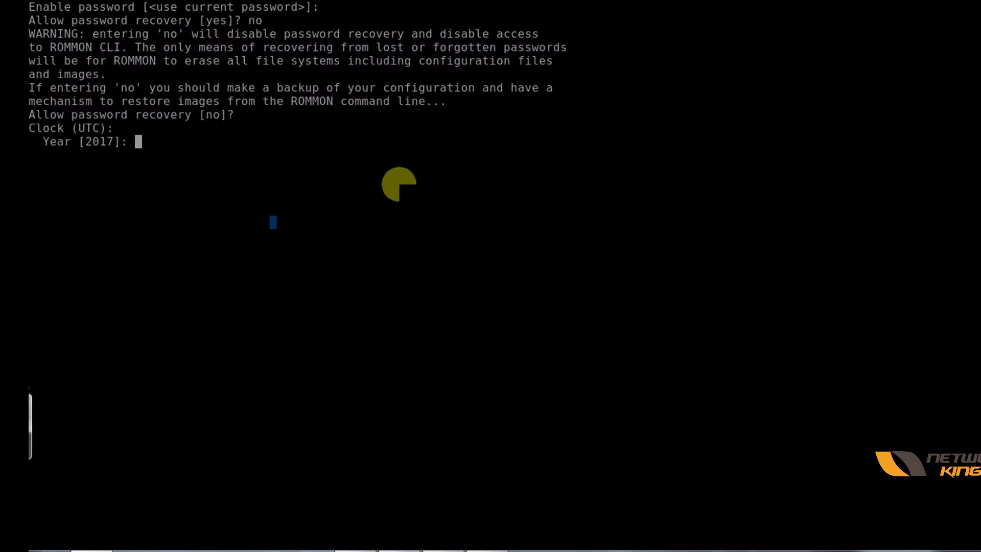
{"action": "key", "text": "Return"}
{"action": "key", "text": "Return"}
{"action": "key", "text": "Return"}
{"action": "key", "text": "Return"}
{"action": "key", "text": "Return"}
{"action": "key", "text": "Return"}
{"action": "key", "text": "Return"}
{"action": "key", "text": "Return"}
{"action": "key", "text": "Return"}
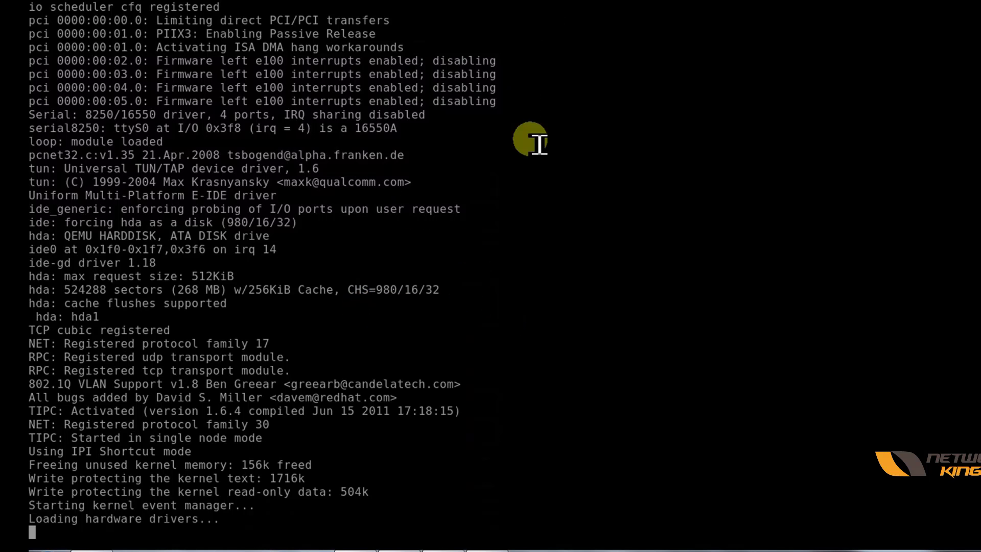
Switch back to the lab topology with Alt+Tab.
{"action": "key", "text": "alt+Tab"}
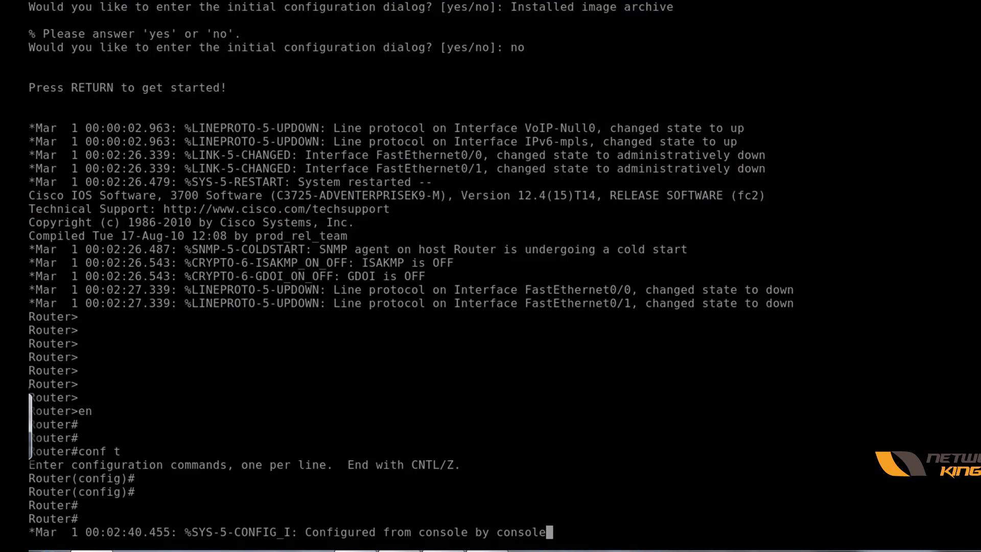
Give router interface fa0/0 the address 12.0.0.2 255.255.255.0 and enable it.
{"action": "key", "text": "Return"}
{"action": "key", "text": "Return"}
{"action": "key", "text": "Return"}
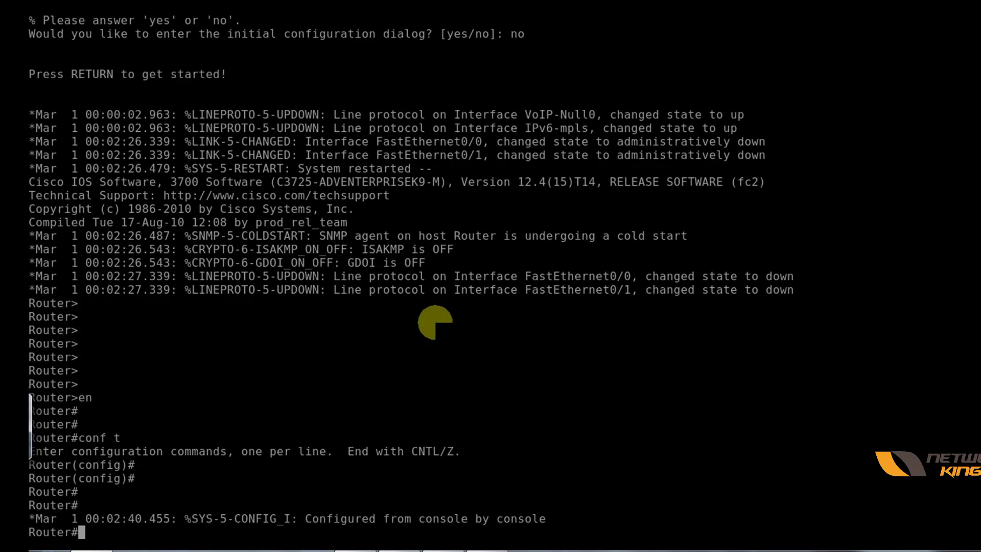
{"action": "type", "text": "conf t"}
{"action": "key", "text": "Return"}
{"action": "key", "text": "Return"}
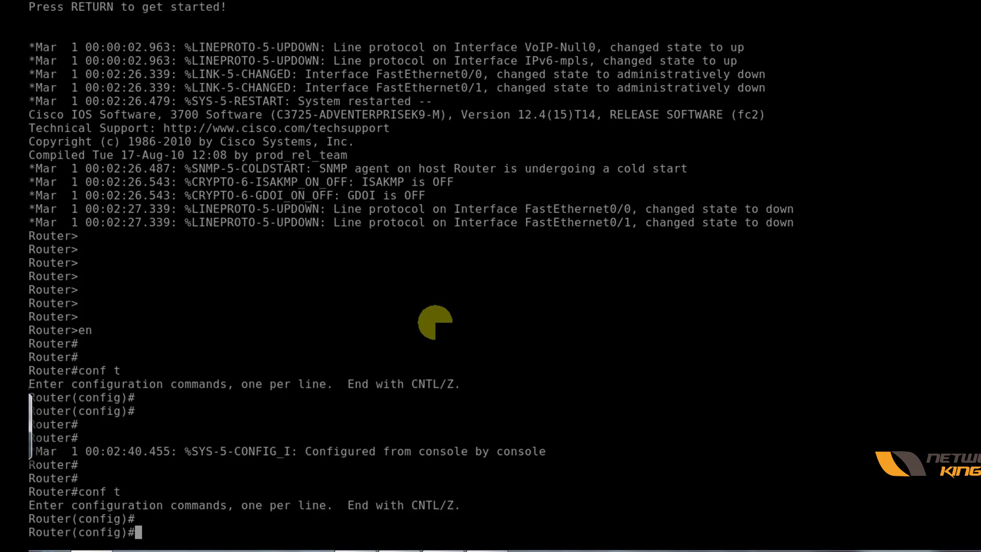
{"action": "type", "text": "int fa0/0"}
{"action": "key", "text": "Return"}
{"action": "type", "text": "ip add "}
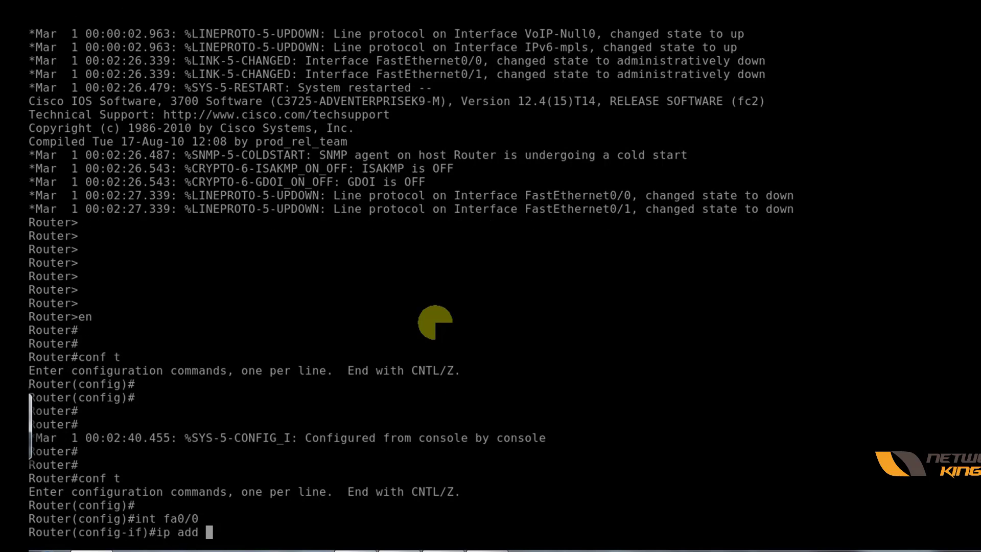
{"action": "type", "text": "12.0.0.2 255.255.2"}
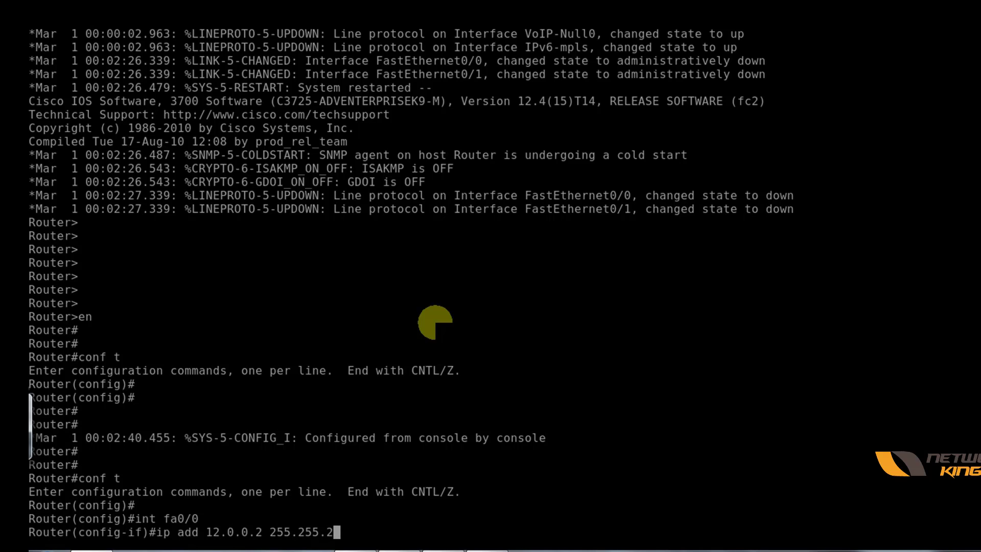
{"action": "type", "text": "55.0"}
{"action": "key", "text": "Return"}
{"action": "type", "text": "no s"}
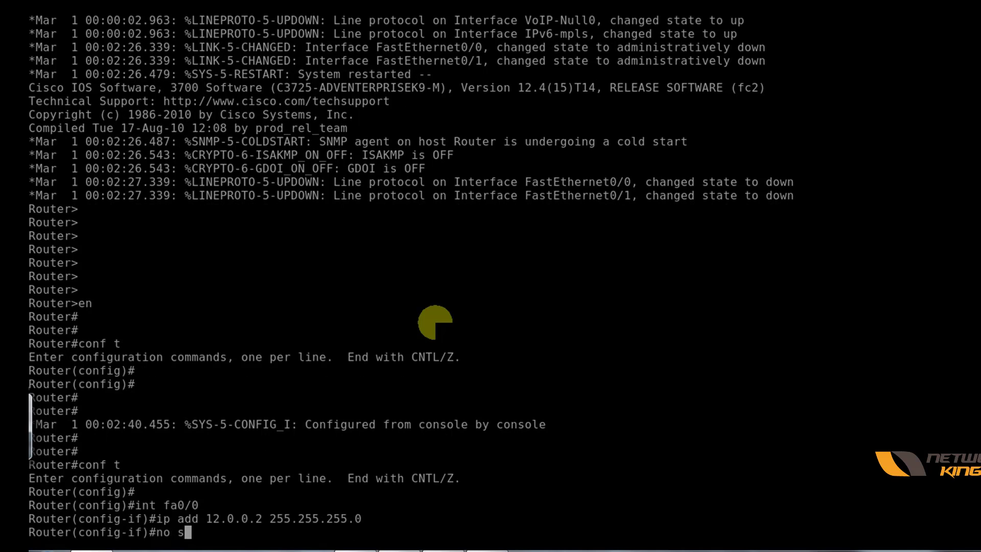
{"action": "type", "text": "hut"}
{"action": "key", "text": "Return"}
{"action": "type", "text": "exit"}
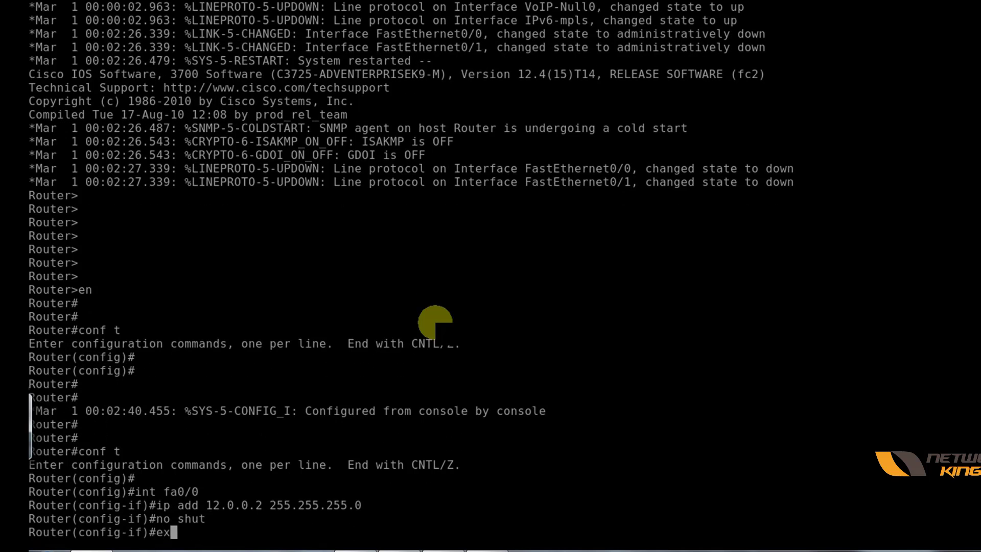
{"action": "key", "text": "Return"}
{"action": "key", "text": "Return"}
{"action": "key", "text": "Return"}
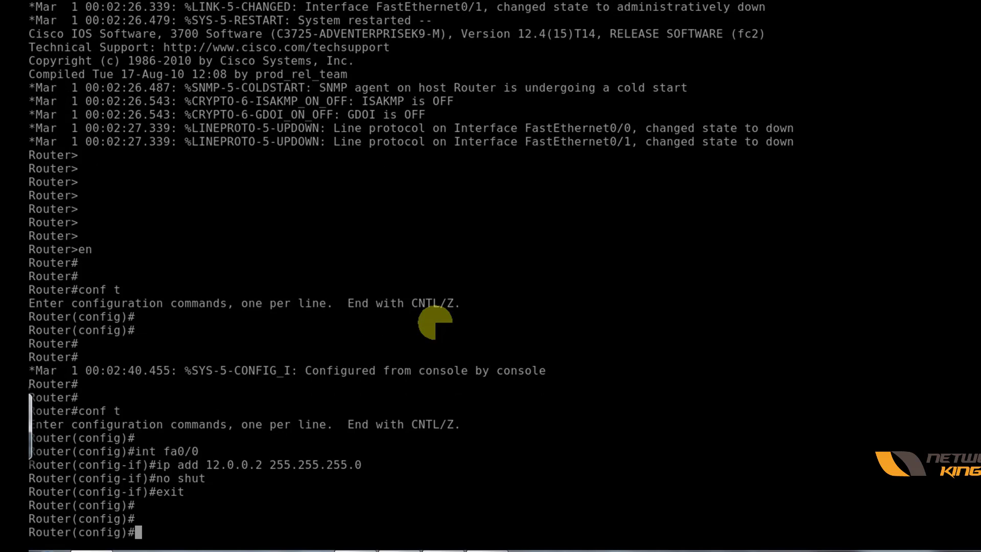
Add a static route to 192.168.1.1 255.255.255.255 via 12.0.0.1, then exit configuration mode.
{"action": "type", "text": "ip route"}
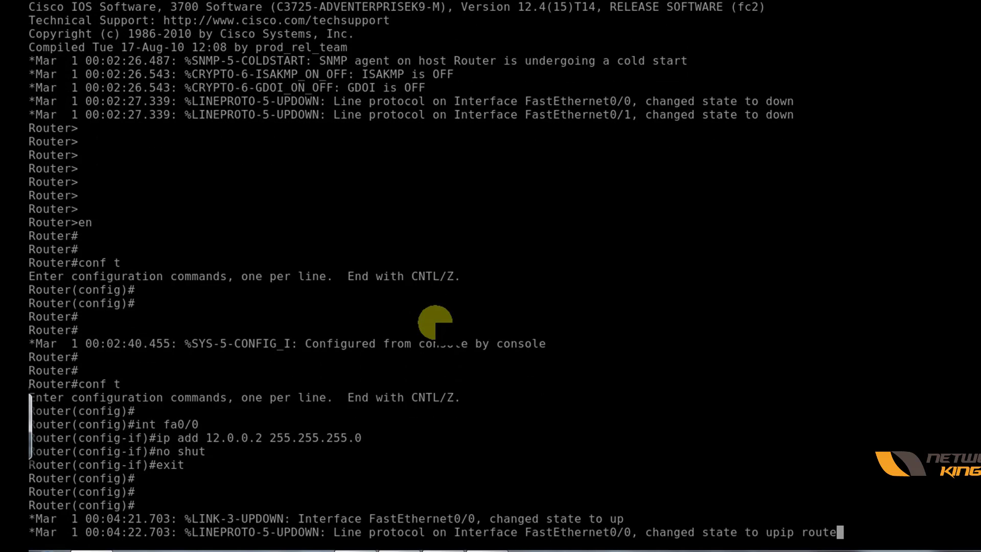
{"action": "key", "text": "BackSpace"}
{"action": "key", "text": "BackSpace"}
{"action": "key", "text": "BackSpace"}
{"action": "key", "text": "BackSpace"}
{"action": "key", "text": "BackSpace"}
{"action": "key", "text": "BackSpace"}
{"action": "key", "text": "BackSpace"}
{"action": "key", "text": "BackSpace"}
{"action": "key", "text": "BackSpace"}
{"action": "key", "text": "Return"}
{"action": "key", "text": "Return"}
{"action": "key", "text": "Return"}
{"action": "type", "text": "ip route "}
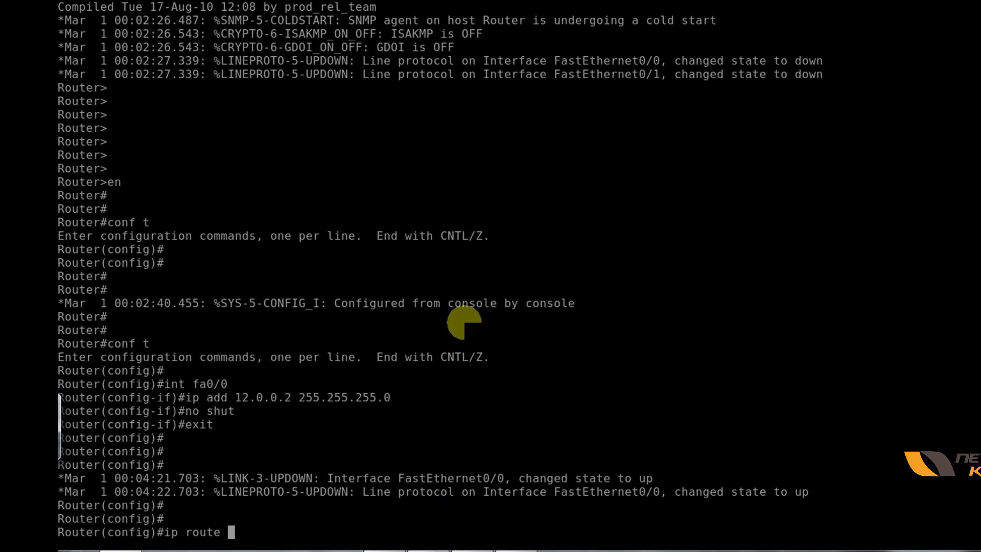
{"action": "type", "text": "192.168.1."}
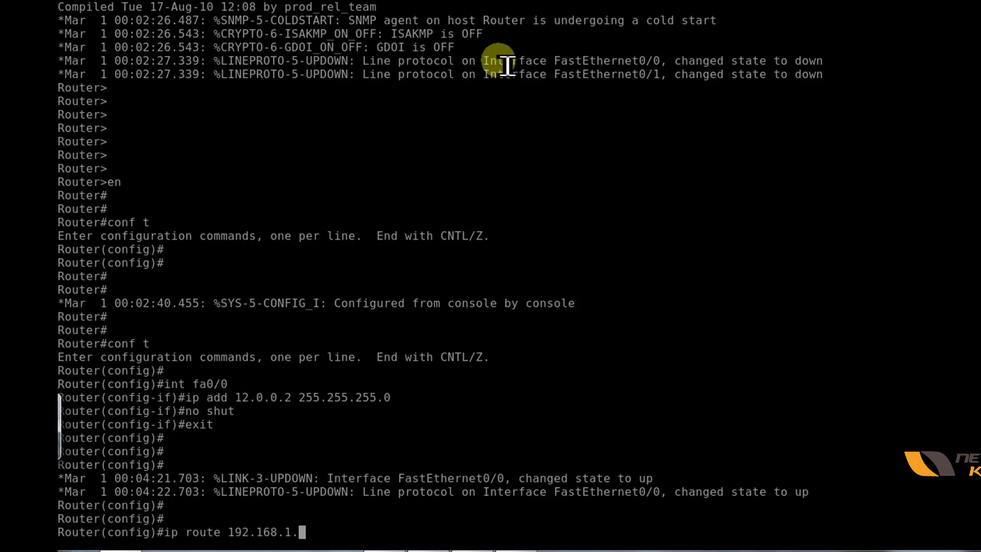
{"action": "key", "text": "alt+Tab"}
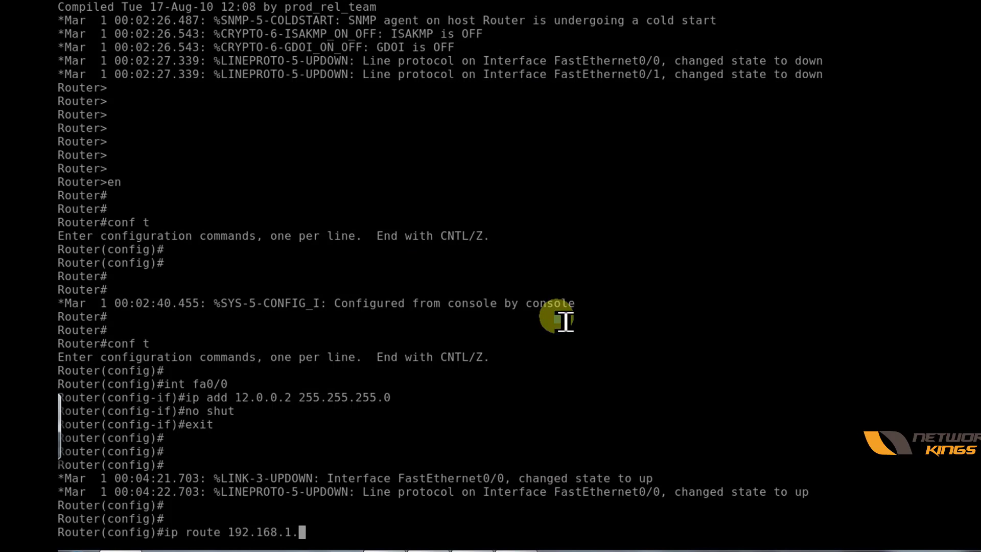
{"action": "type", "text": "1 255,2"}
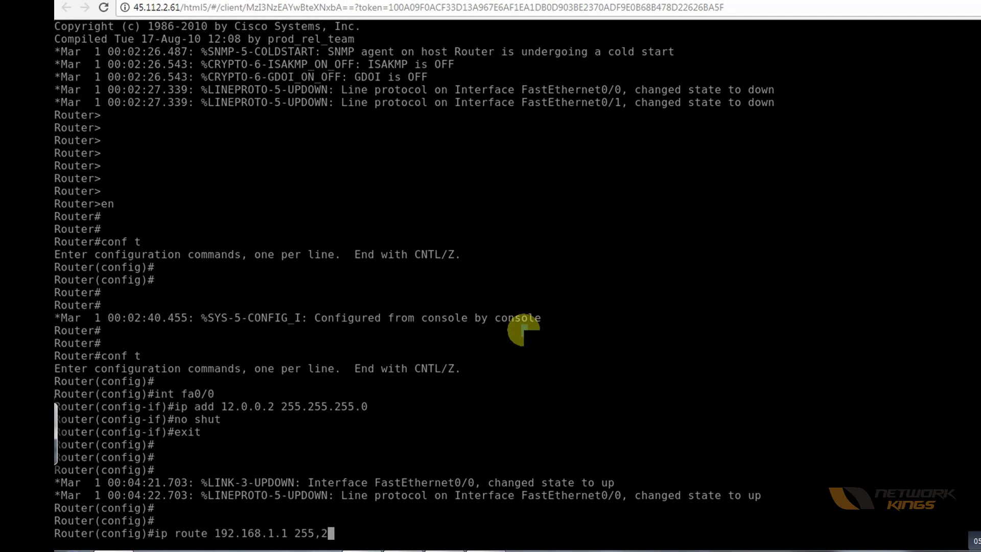
{"action": "key", "text": "BackSpace"}
{"action": "key", "text": "BackSpace"}
{"action": "type", "text": ".255.255.255 12"}
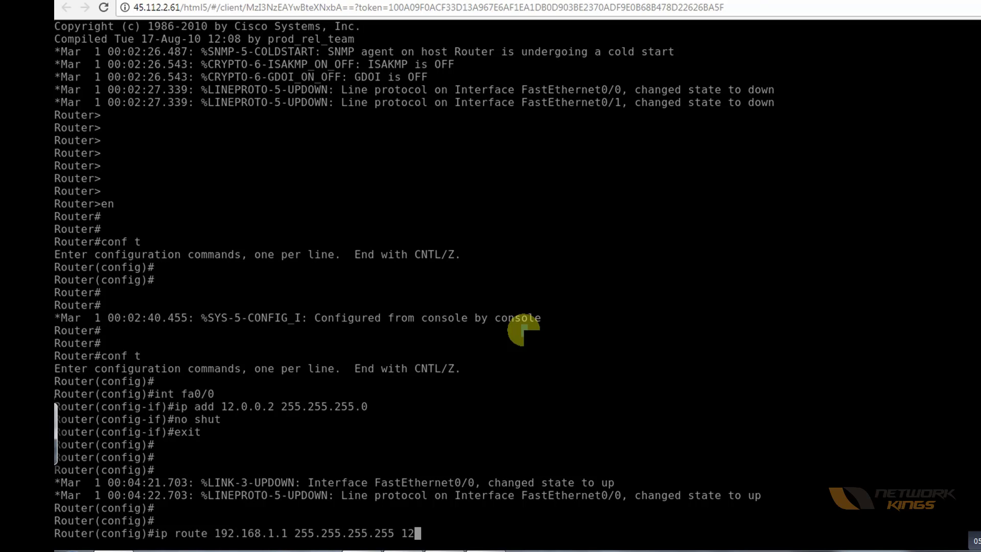
{"action": "type", "text": ".0.0.1"}
{"action": "key", "text": "Return"}
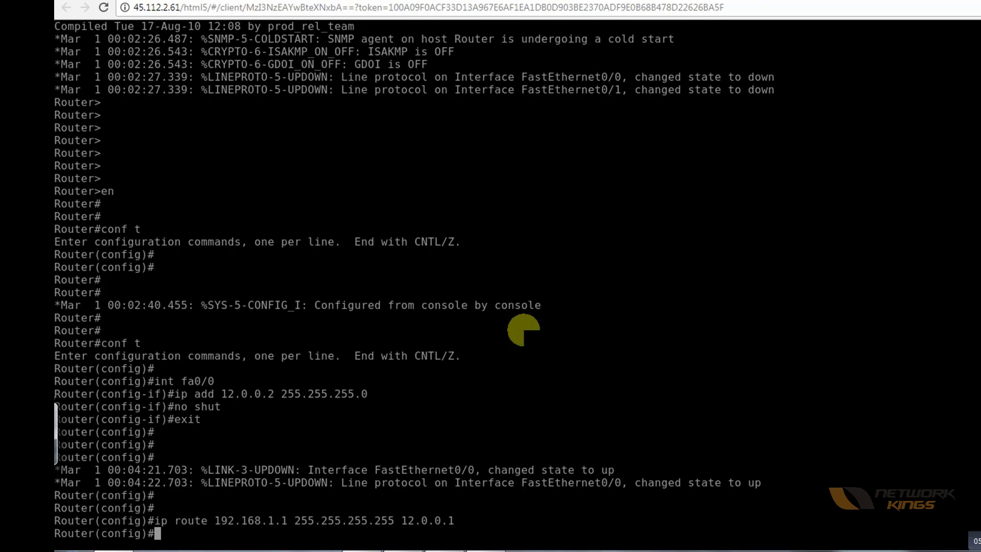
{"action": "key", "text": "Return"}
{"action": "key", "text": "Return"}
{"action": "key", "text": "ctrl+z"}
{"action": "key", "text": "Return"}
{"action": "key", "text": "Return"}
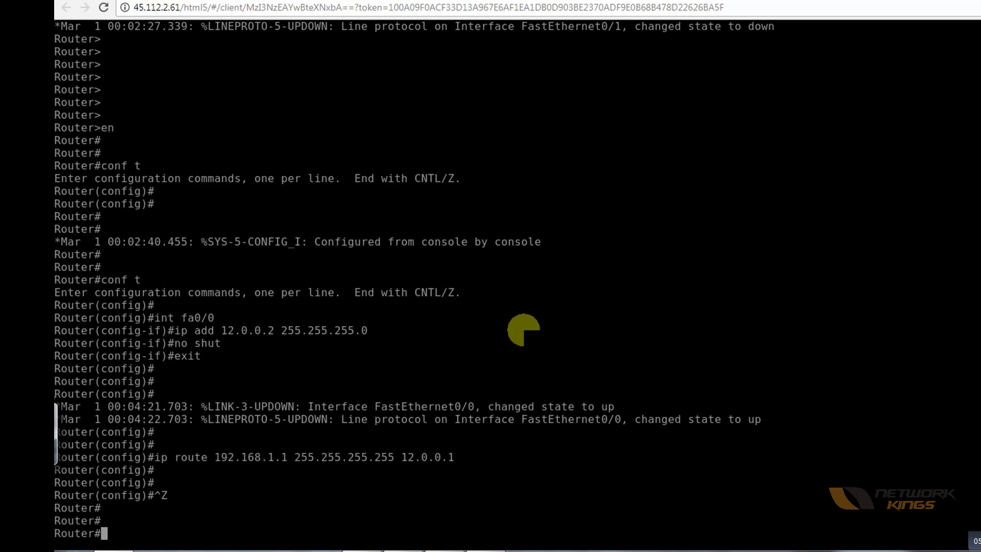
Save the router configuration with wr and decline the ASA's pre-configuration prompts.
{"action": "type", "text": "wr"}
{"action": "key", "text": "Return"}
{"action": "key", "text": "Return"}
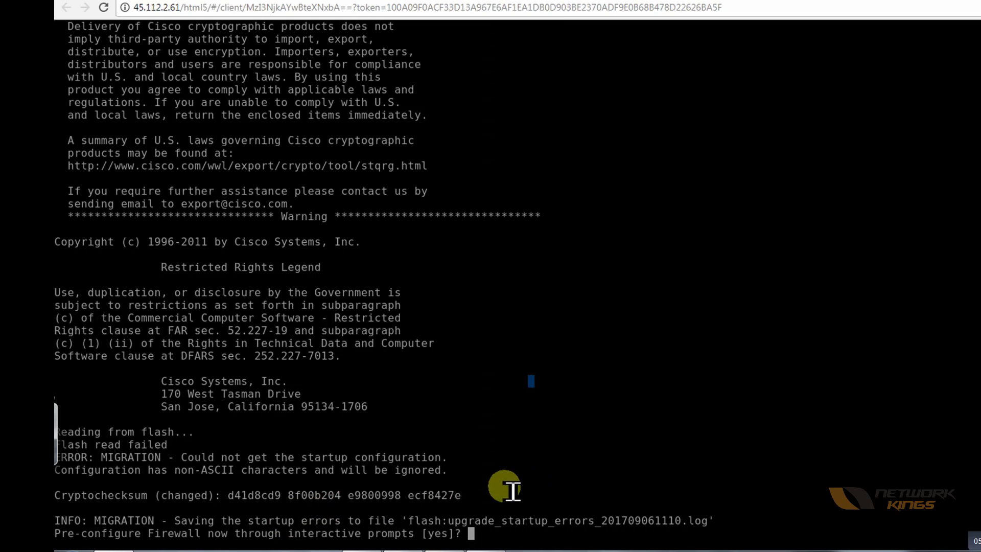
{"action": "type", "text": "no"}
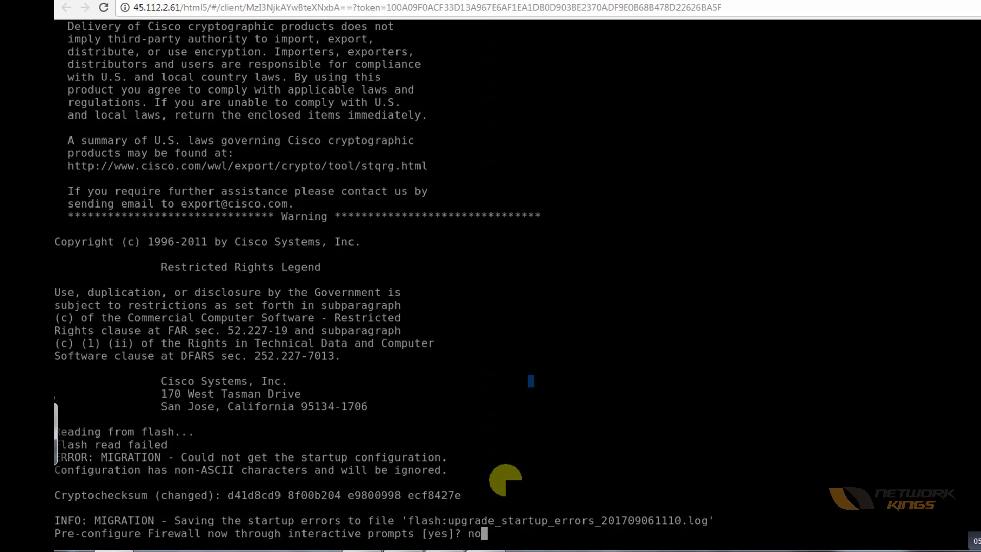
{"action": "key", "text": "Return"}
{"action": "key", "text": "Return"}
{"action": "key", "text": "Return"}
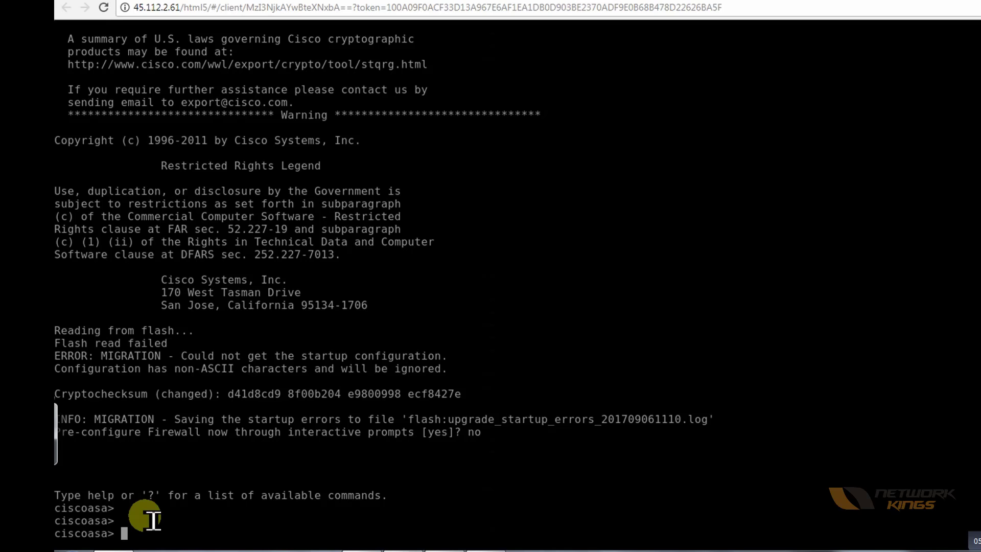
Enter ASA privileged mode with an empty enable password, then global configuration, skipping anonymous reporting.
{"action": "type", "text": "en"}
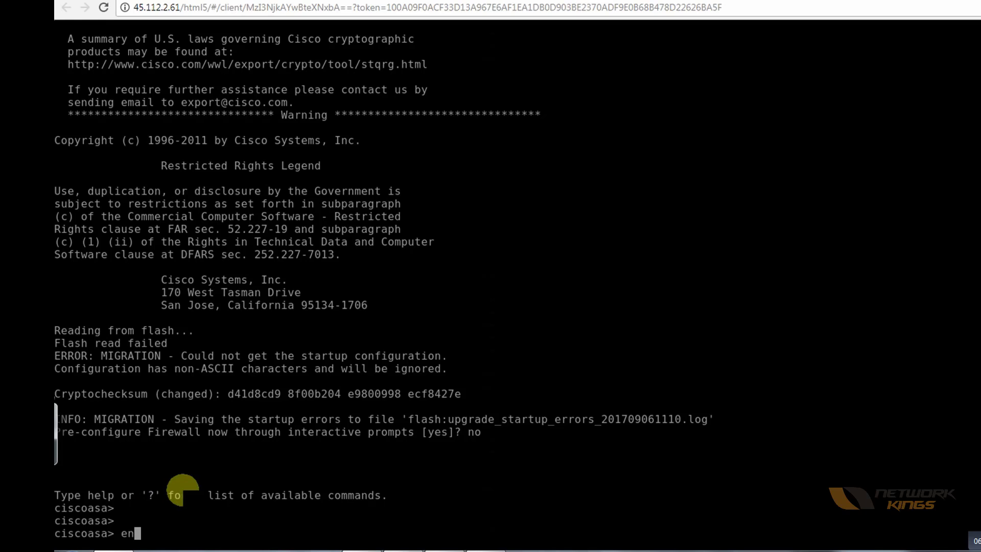
{"action": "key", "text": "Return"}
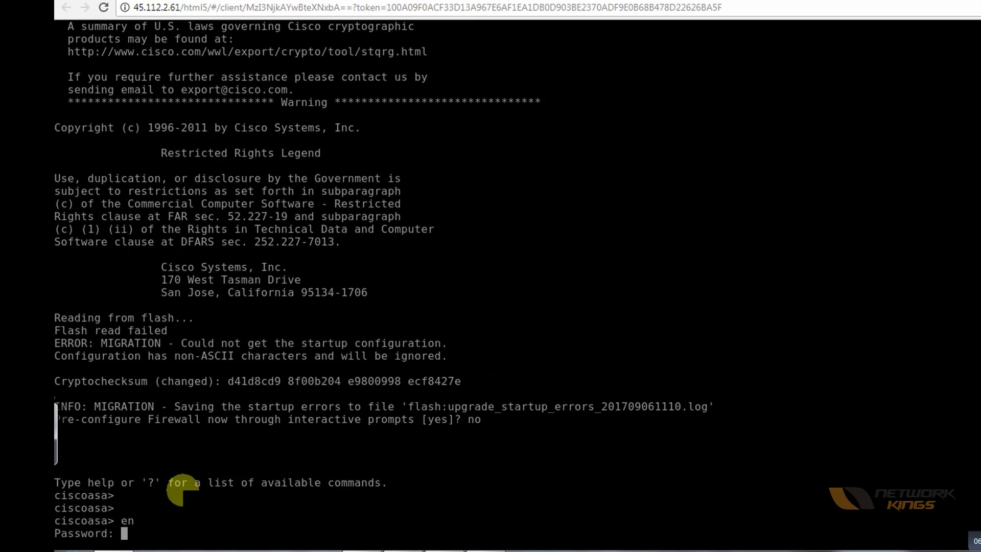
{"action": "key", "text": "Return"}
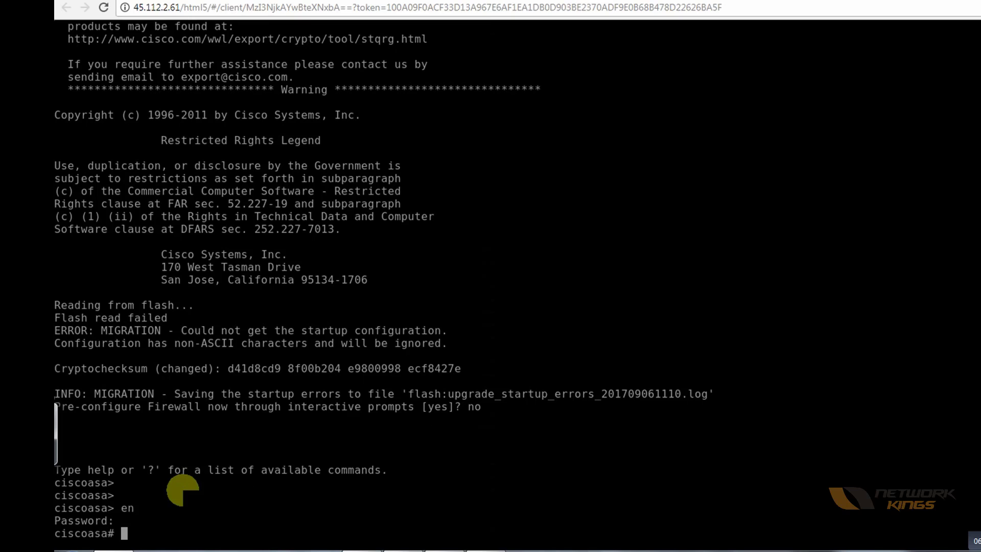
{"action": "key", "text": "Return"}
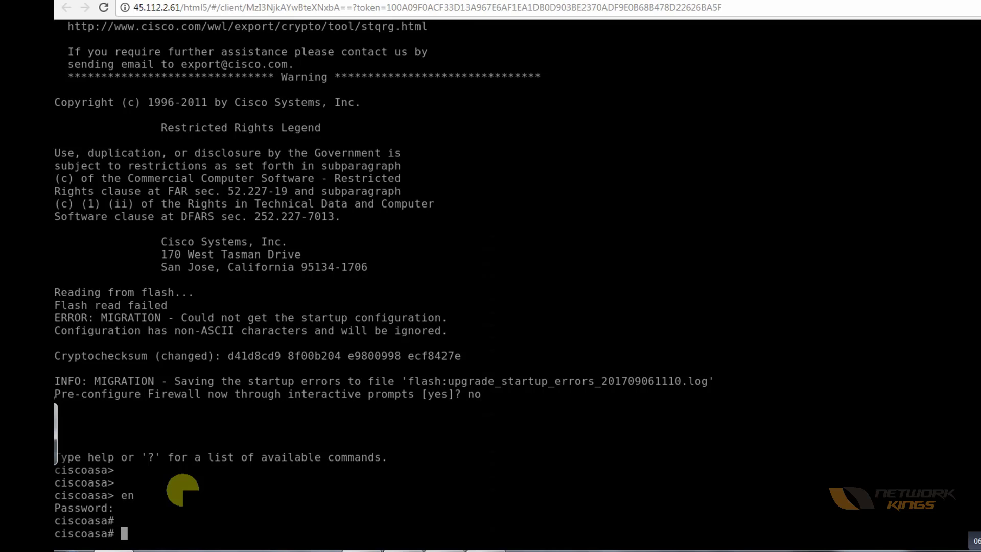
{"action": "type", "text": "conf t"}
{"action": "key", "text": "Return"}
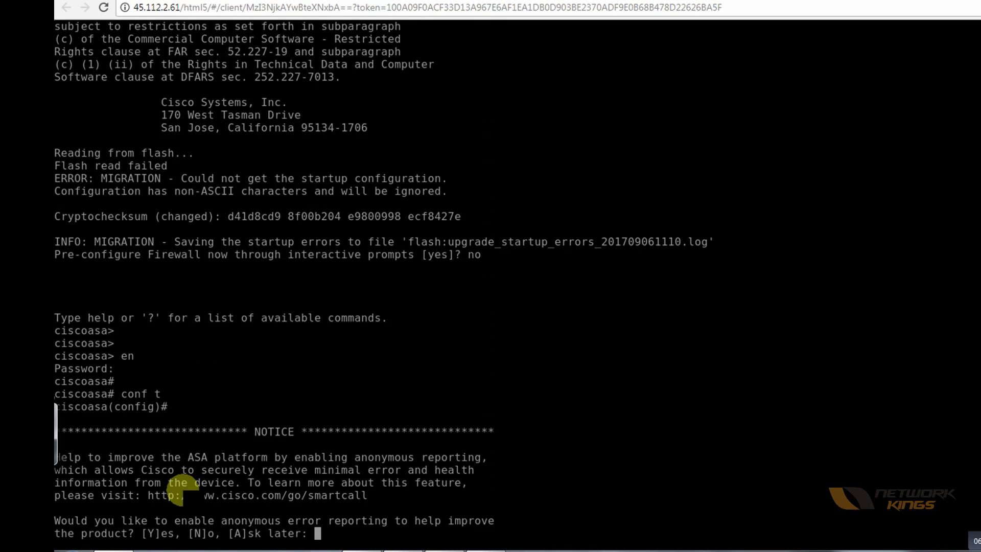
{"action": "key", "text": "Return"}
{"action": "key", "text": "Return"}
{"action": "key", "text": "Return"}
Begin the 'int ethernet1' command and check the ASA's interfaces on the topology.
{"action": "type", "text": "in"}
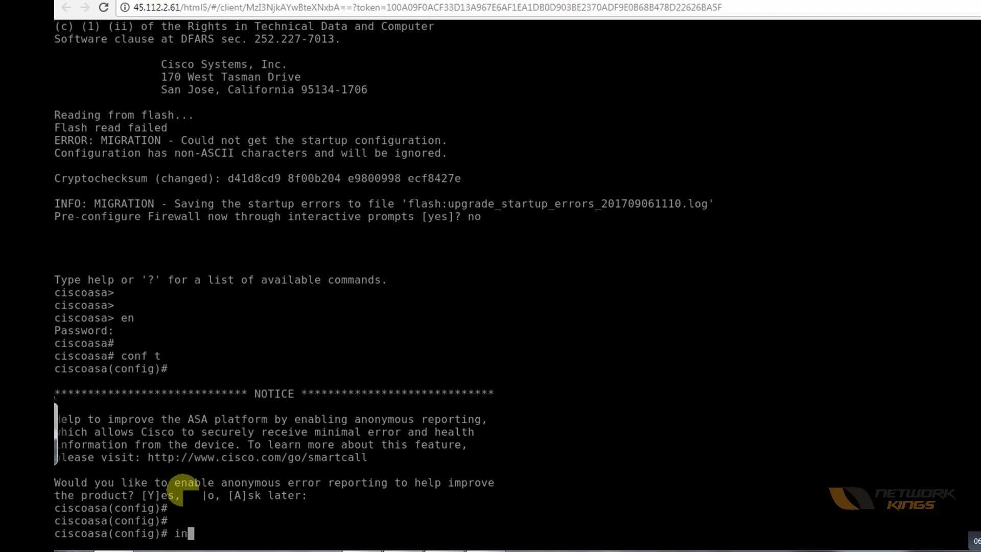
{"action": "type", "text": "t eth"}
{"action": "key", "text": "Tab"}
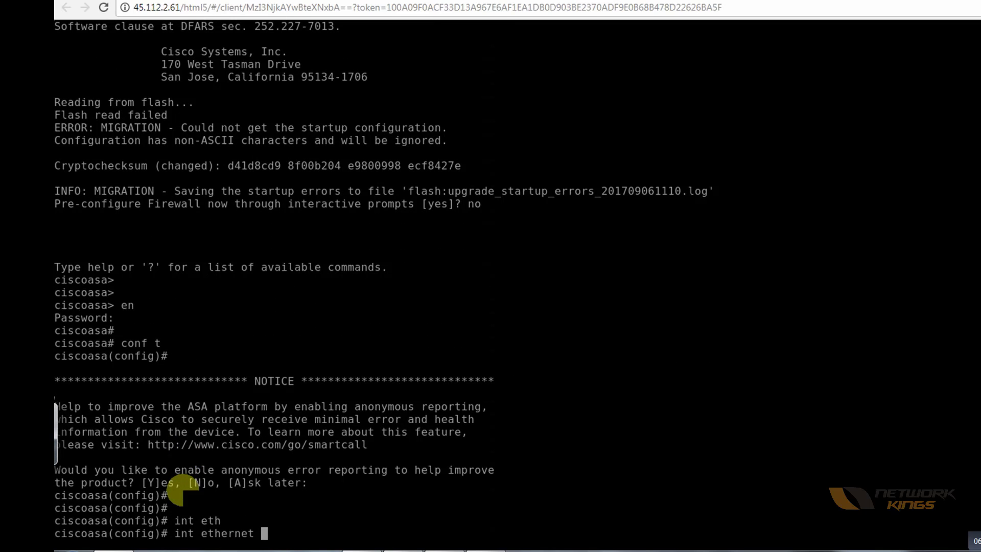
{"action": "type", "text": "1"}
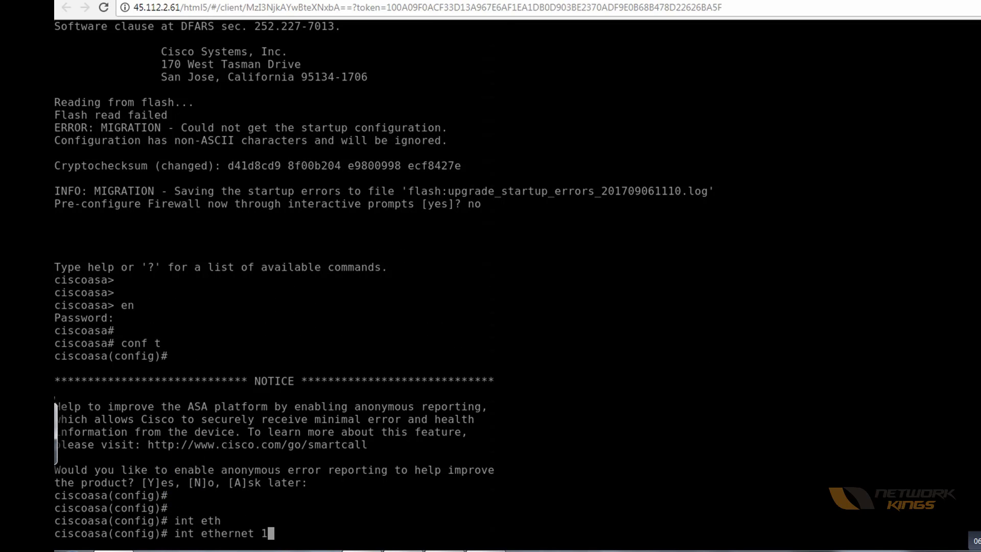
{"action": "key", "text": "ctrl+Tab"}
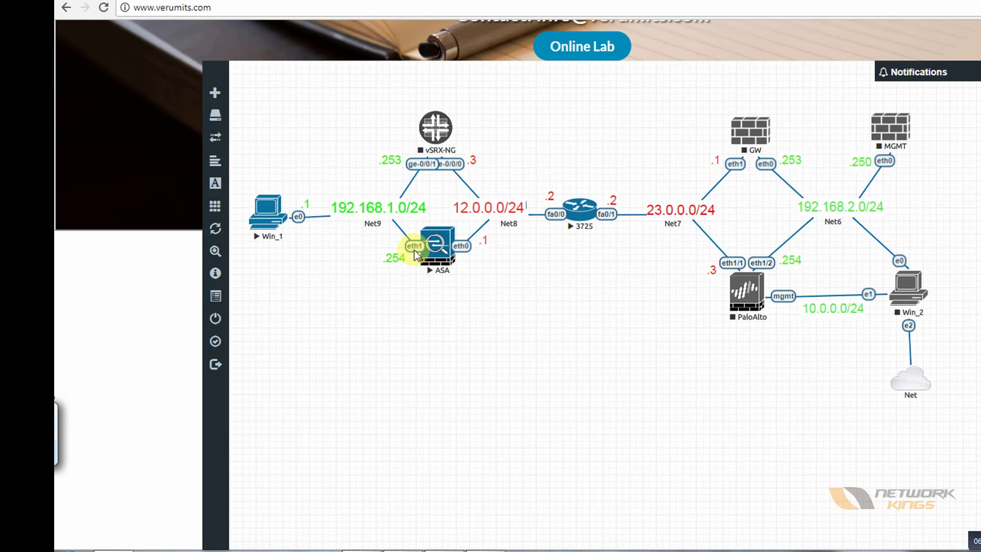
Click the ASA node to return to its console.
{"action": "left_click", "coordinate": [437, 244]}
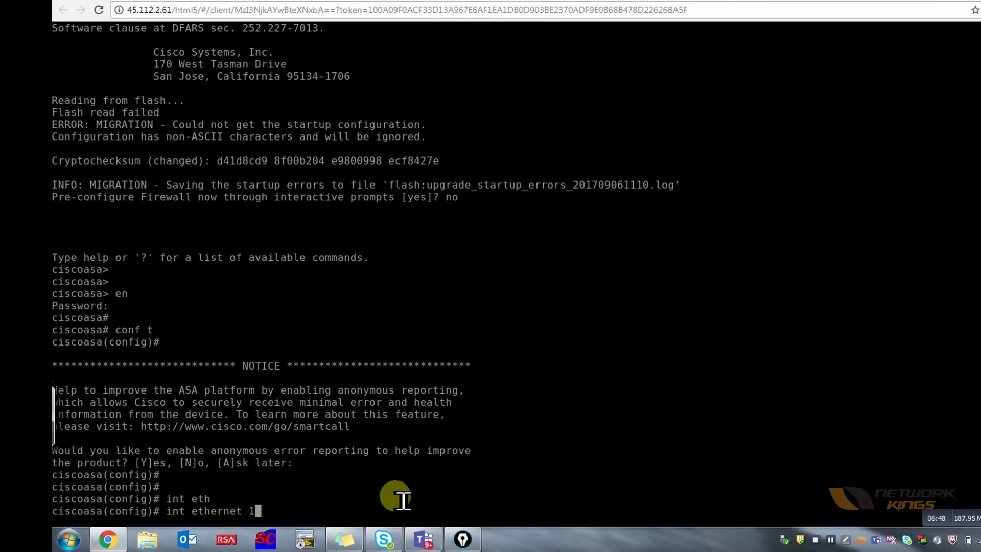
Enter interface ethernet 1, set 192.168.1.254 255.255.255.0, and bring it up with no shut.
{"action": "key", "text": "Return"}
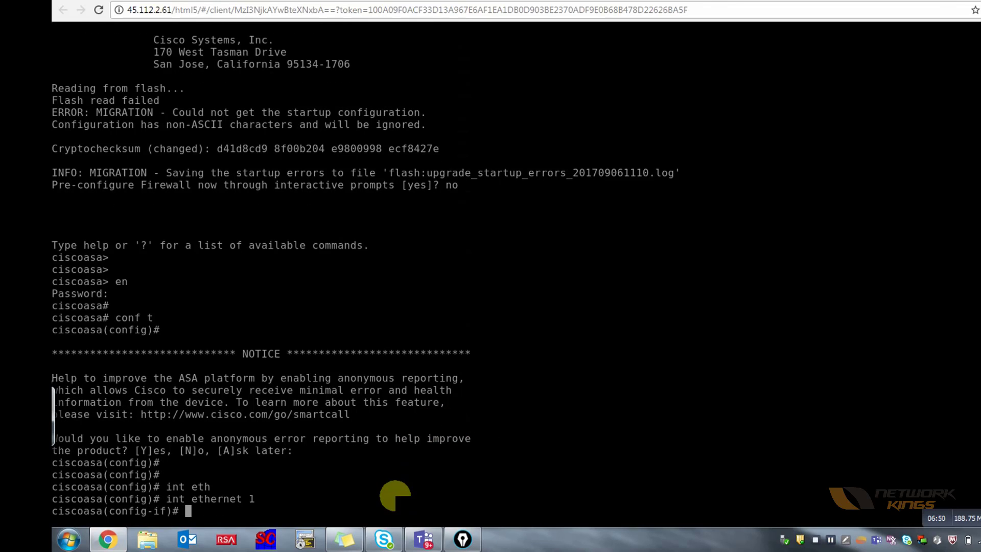
{"action": "type", "text": "ip add 192.168"}
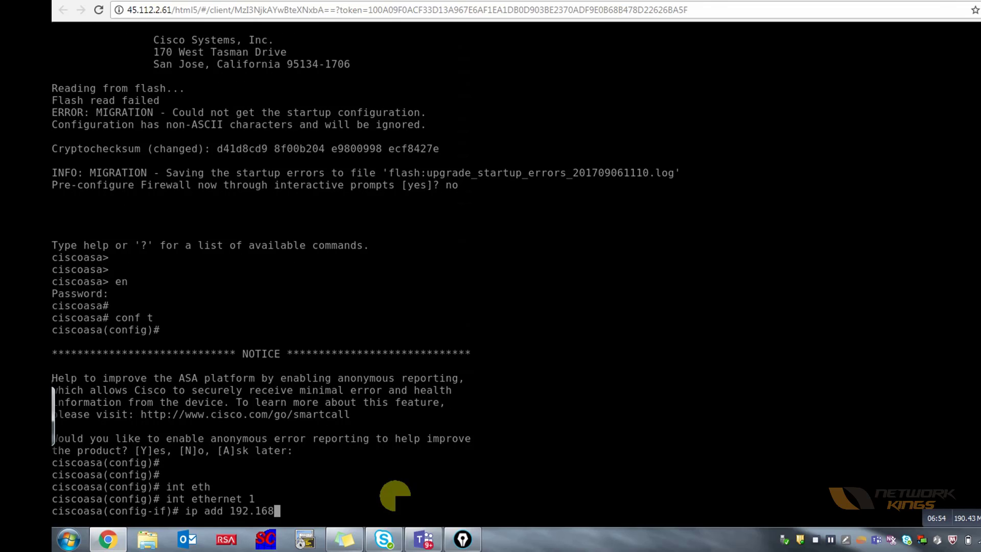
{"action": "type", "text": ".1.254 255.255.255."}
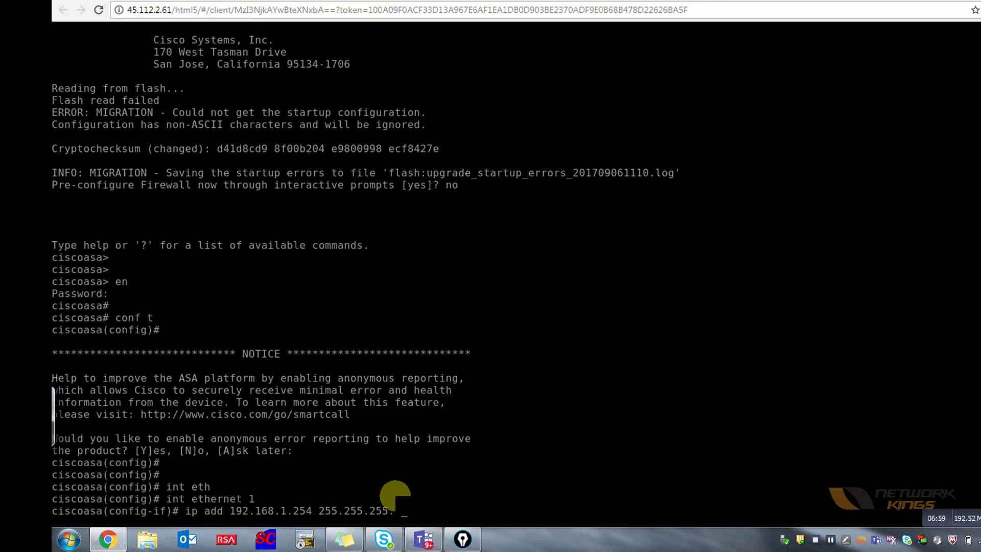
{"action": "key", "text": "Return"}
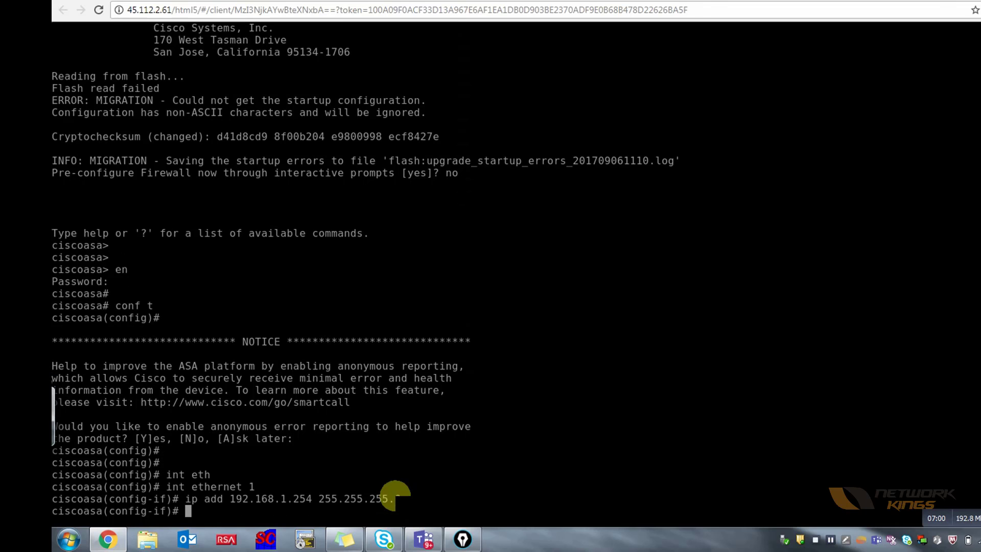
{"action": "key", "text": "Return"}
{"action": "key", "text": "Return"}
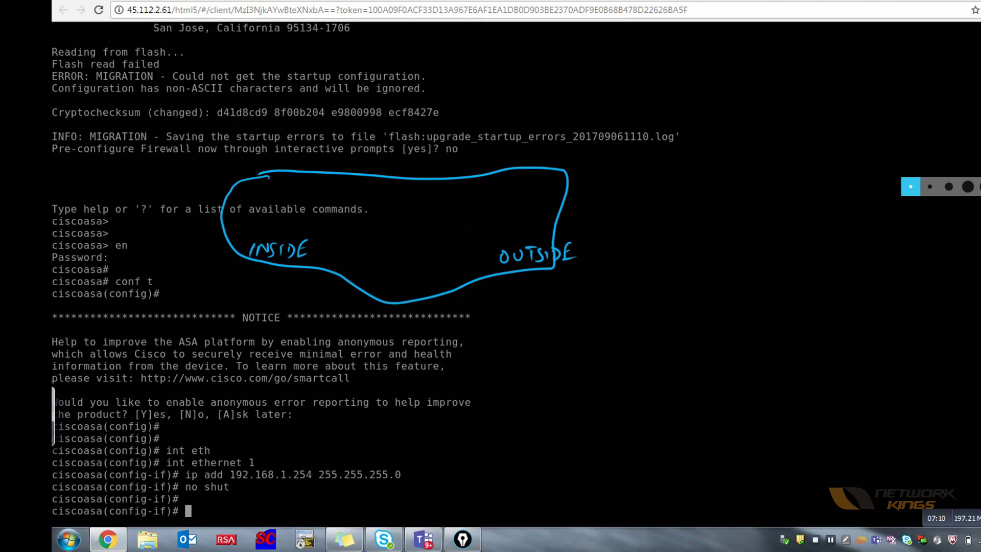
Clear the old sketch and handwrite ip add, no shut, name, with an arrow to security level.
{"action": "key", "text": "Escape"}
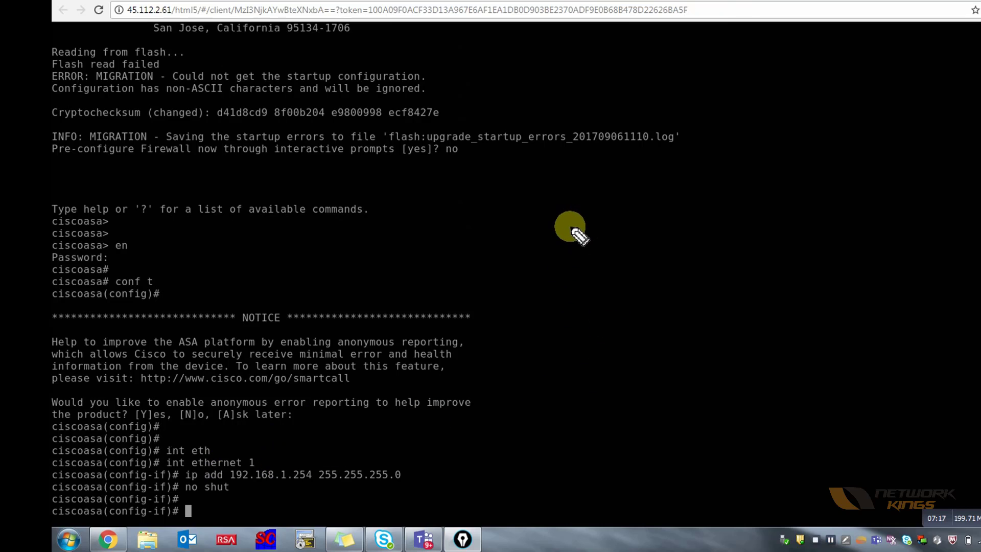
{"action": "left_click_drag", "start_coordinate": [570, 217], "coordinate": [571, 231]}
{"action": "left_click_drag", "start_coordinate": [569, 207], "coordinate": [570, 211]}
{"action": "mouse_move", "coordinate": [578, 234]}
{"action": "left_mouse_down"}
{"action": "mouse_move", "coordinate": [620, 213]}
{"action": "mouse_move", "coordinate": [634, 217]}
{"action": "left_mouse_up"}
{"action": "mouse_move", "coordinate": [579, 257]}
{"action": "left_mouse_down"}
{"action": "mouse_move", "coordinate": [624, 245]}
{"action": "mouse_move", "coordinate": [673, 212]}
{"action": "left_mouse_up"}
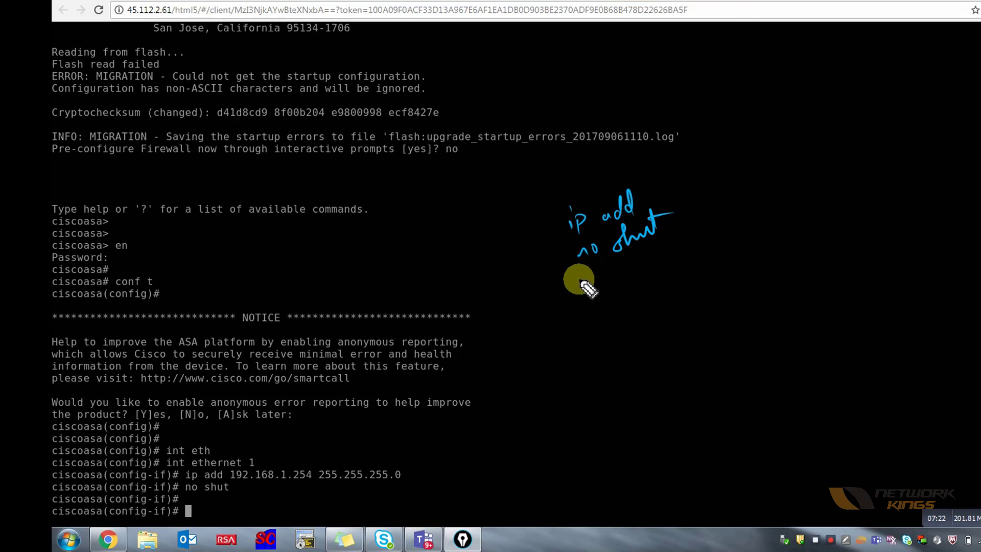
{"action": "mouse_move", "coordinate": [592, 281]}
{"action": "left_mouse_down"}
{"action": "mouse_move", "coordinate": [646, 280]}
{"action": "mouse_move", "coordinate": [659, 253]}
{"action": "mouse_move", "coordinate": [685, 255]}
{"action": "mouse_move", "coordinate": [690, 267]}
{"action": "mouse_move", "coordinate": [658, 268]}
{"action": "mouse_move", "coordinate": [766, 225]}
{"action": "left_mouse_up"}
{"action": "left_click_drag", "start_coordinate": [604, 320], "coordinate": [667, 295]}
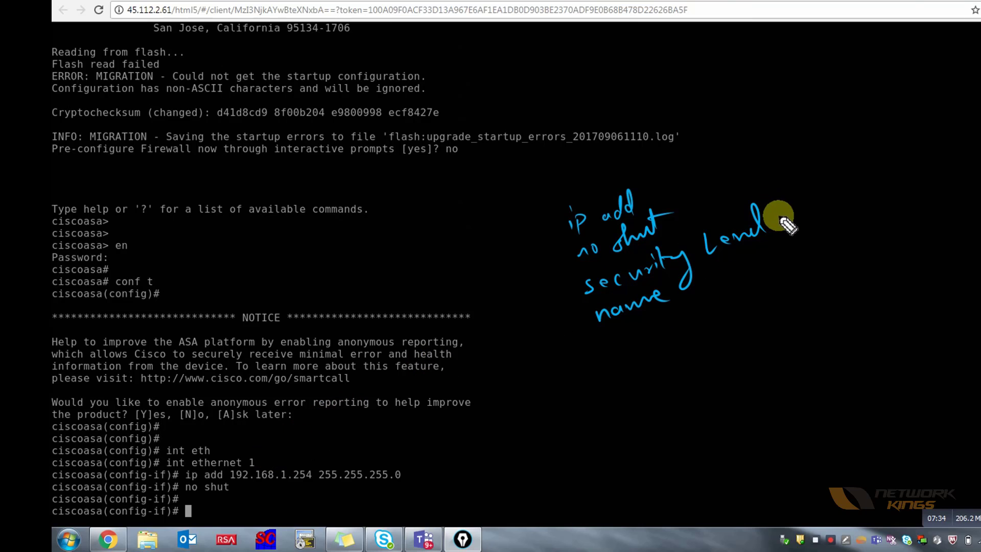
{"action": "left_click_drag", "start_coordinate": [517, 307], "coordinate": [558, 293]}
{"action": "left_click_drag", "start_coordinate": [560, 288], "coordinate": [562, 305]}
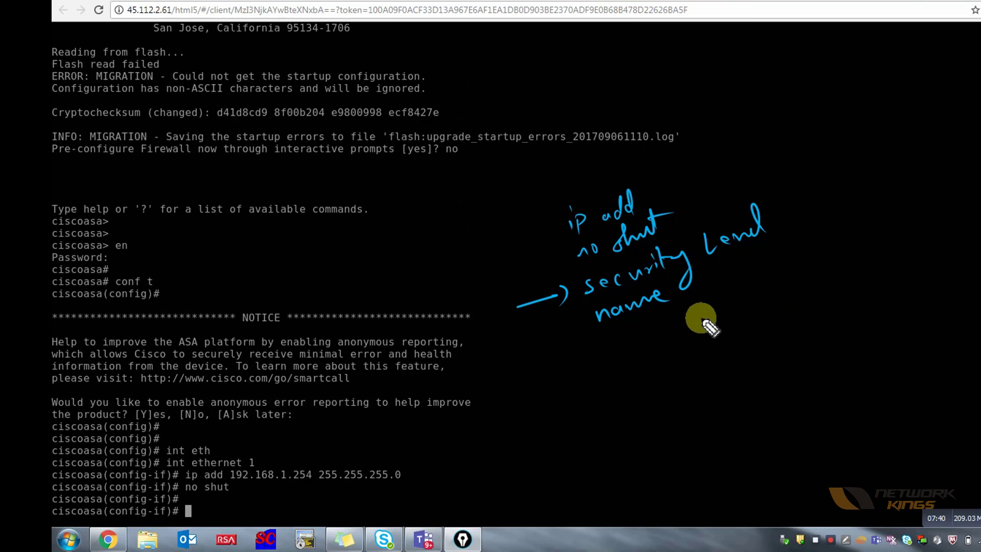
Note the 0–100 security range and sketch 100→0 flow with a Policy return path.
{"action": "left_click_drag", "start_coordinate": [715, 328], "coordinate": [769, 341]}
{"action": "left_click_drag", "start_coordinate": [782, 332], "coordinate": [806, 336]}
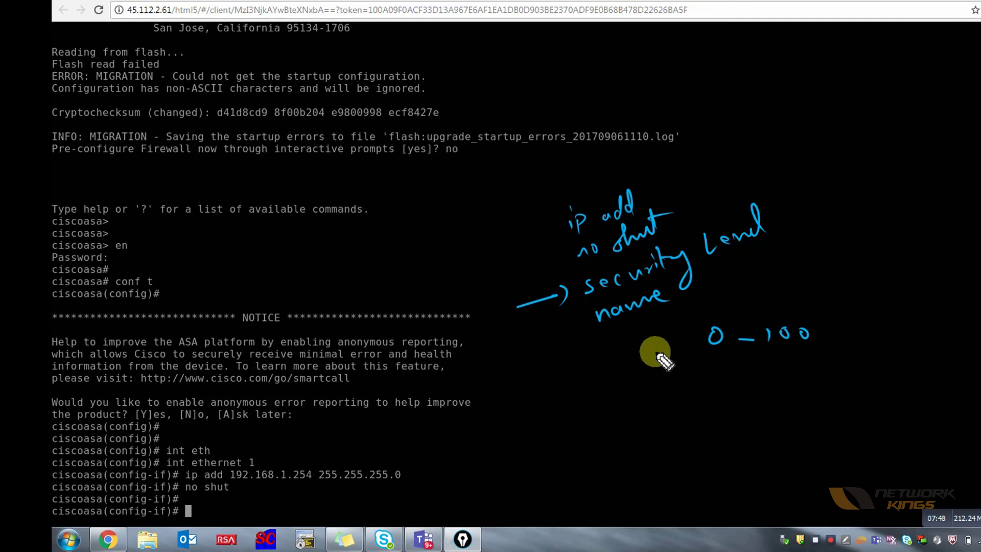
{"action": "mouse_move", "coordinate": [606, 346]}
{"action": "left_mouse_down"}
{"action": "mouse_move", "coordinate": [601, 360]}
{"action": "mouse_move", "coordinate": [635, 350]}
{"action": "mouse_move", "coordinate": [622, 381]}
{"action": "mouse_move", "coordinate": [808, 418]}
{"action": "mouse_move", "coordinate": [824, 412]}
{"action": "left_mouse_up"}
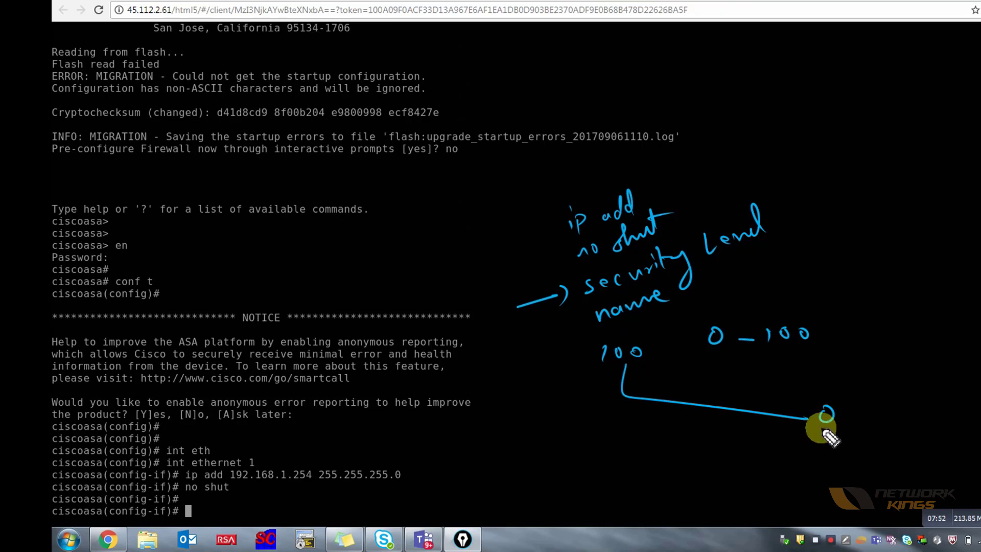
{"action": "left_click_drag", "start_coordinate": [752, 403], "coordinate": [754, 419]}
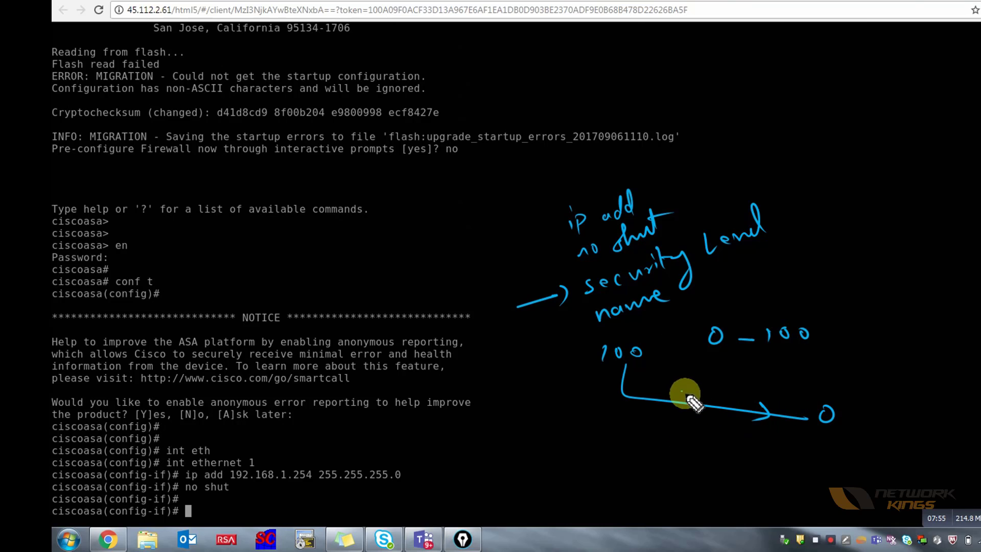
{"action": "left_click_drag", "start_coordinate": [674, 392], "coordinate": [674, 408]}
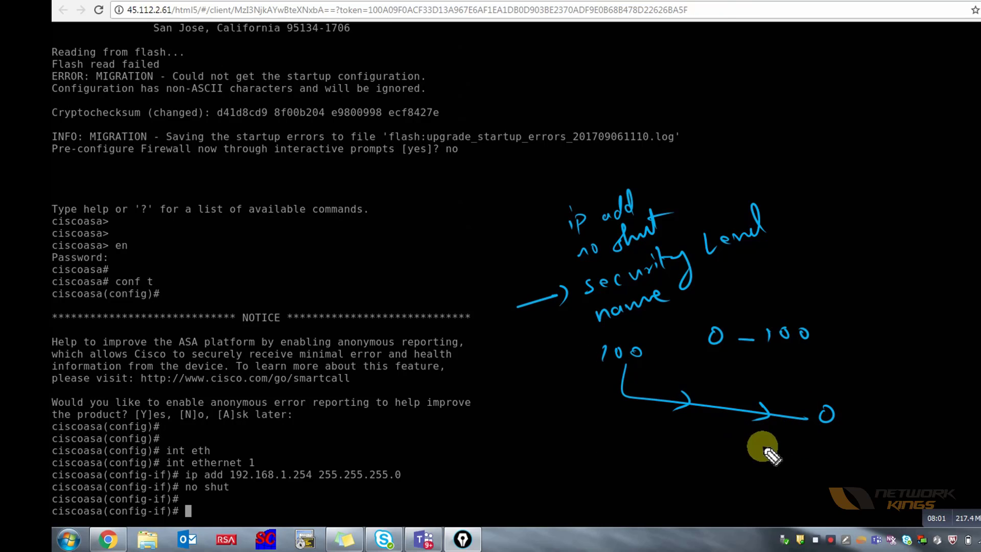
{"action": "mouse_move", "coordinate": [800, 448]}
{"action": "left_mouse_down"}
{"action": "mouse_move", "coordinate": [602, 399]}
{"action": "mouse_move", "coordinate": [603, 382]}
{"action": "left_mouse_up"}
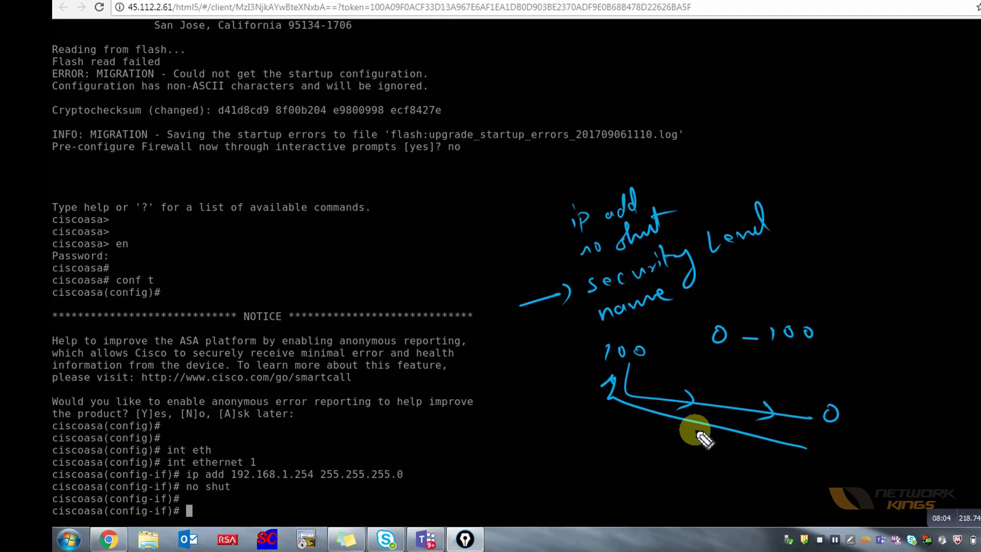
{"action": "mouse_move", "coordinate": [672, 436]}
{"action": "left_mouse_down"}
{"action": "mouse_move", "coordinate": [710, 447]}
{"action": "mouse_move", "coordinate": [761, 428]}
{"action": "mouse_move", "coordinate": [772, 434]}
{"action": "mouse_move", "coordinate": [761, 450]}
{"action": "mouse_move", "coordinate": [705, 439]}
{"action": "left_mouse_up"}
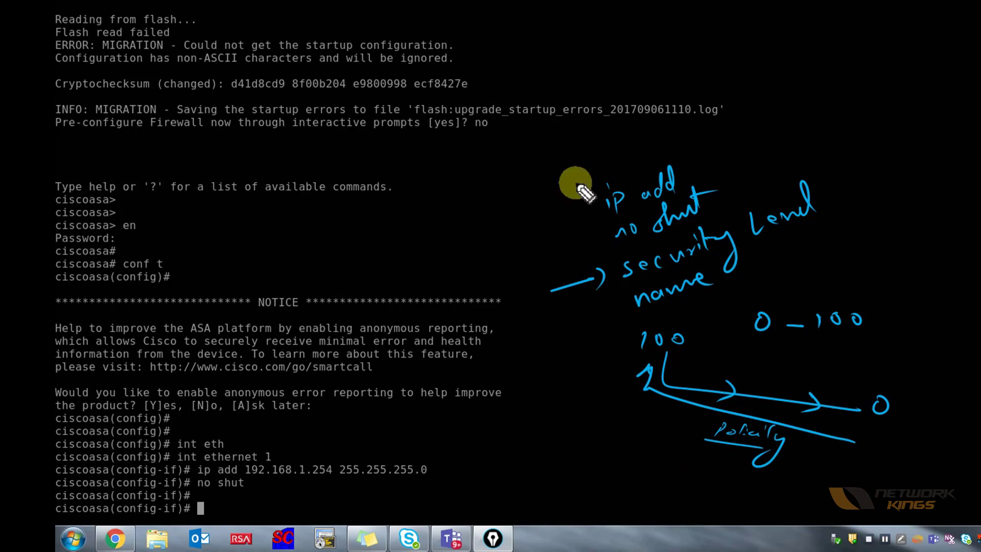
On the topology, sketch 100→0 traffic past the ASA with a Policy-labelled return path, then erase it.
{"action": "right_click", "coordinate": [698, 223]}
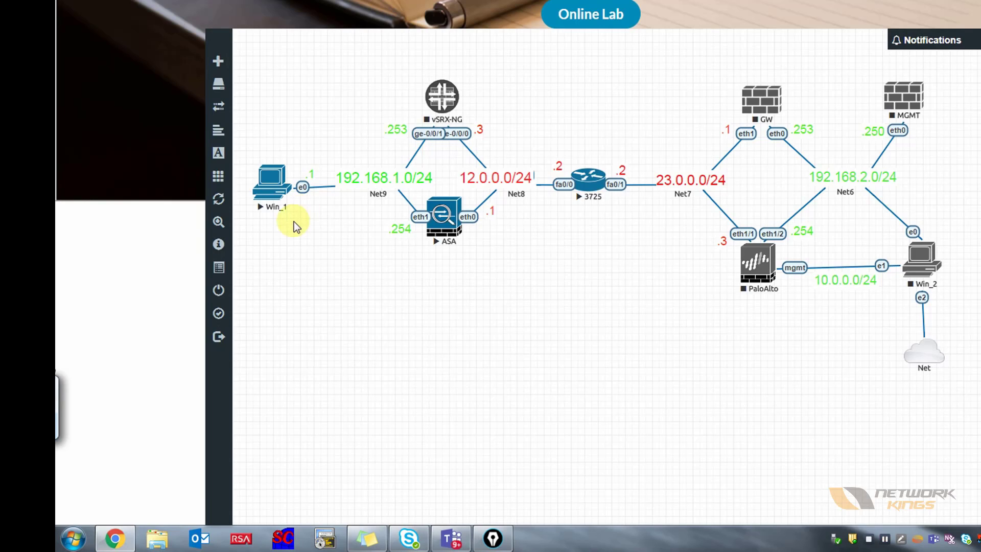
{"action": "key", "text": "ctrl+z"}
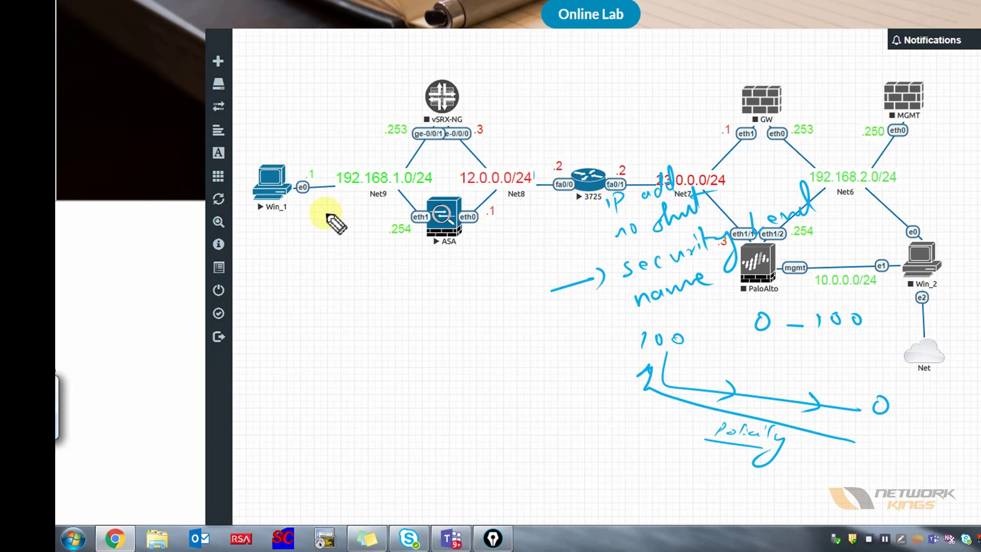
{"action": "mouse_move", "coordinate": [276, 233]}
{"action": "left_mouse_down"}
{"action": "mouse_move", "coordinate": [317, 229]}
{"action": "mouse_move", "coordinate": [407, 286]}
{"action": "mouse_move", "coordinate": [488, 277]}
{"action": "mouse_move", "coordinate": [510, 245]}
{"action": "mouse_move", "coordinate": [553, 234]}
{"action": "left_mouse_up"}
{"action": "left_click_drag", "start_coordinate": [362, 241], "coordinate": [389, 242]}
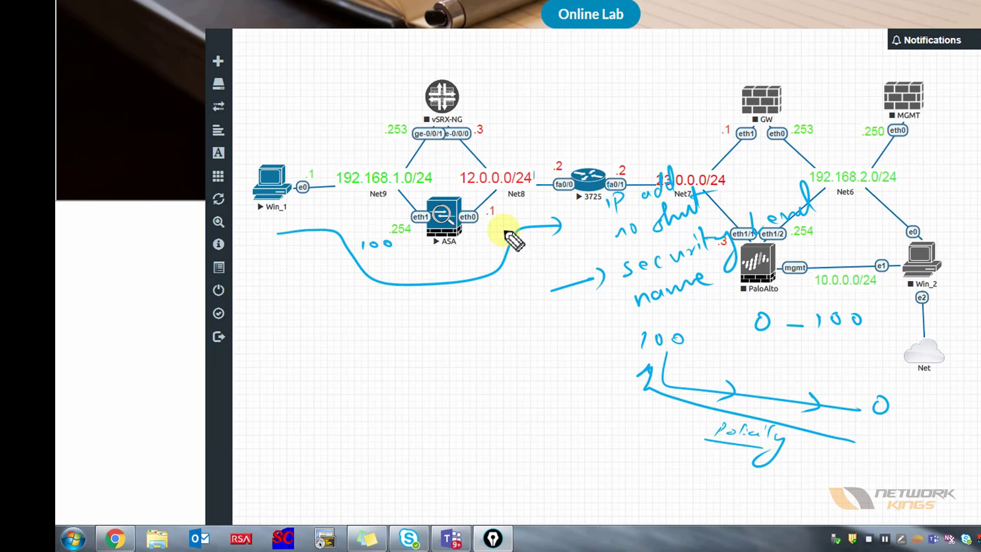
{"action": "left_click_drag", "start_coordinate": [485, 230], "coordinate": [483, 232]}
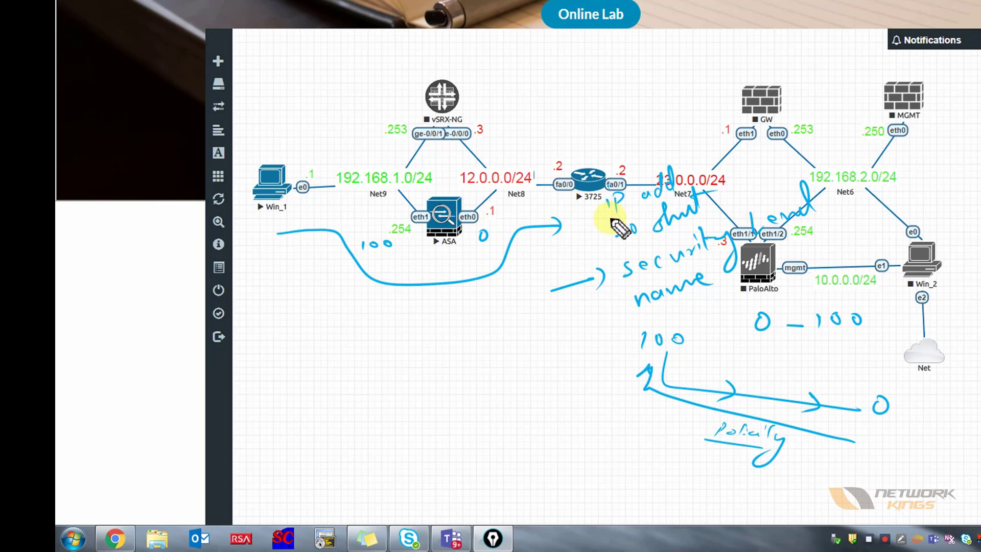
{"action": "mouse_move", "coordinate": [530, 249]}
{"action": "left_mouse_down"}
{"action": "mouse_move", "coordinate": [553, 246]}
{"action": "mouse_move", "coordinate": [522, 255]}
{"action": "mouse_move", "coordinate": [481, 291]}
{"action": "mouse_move", "coordinate": [358, 291]}
{"action": "mouse_move", "coordinate": [351, 285]}
{"action": "left_mouse_up"}
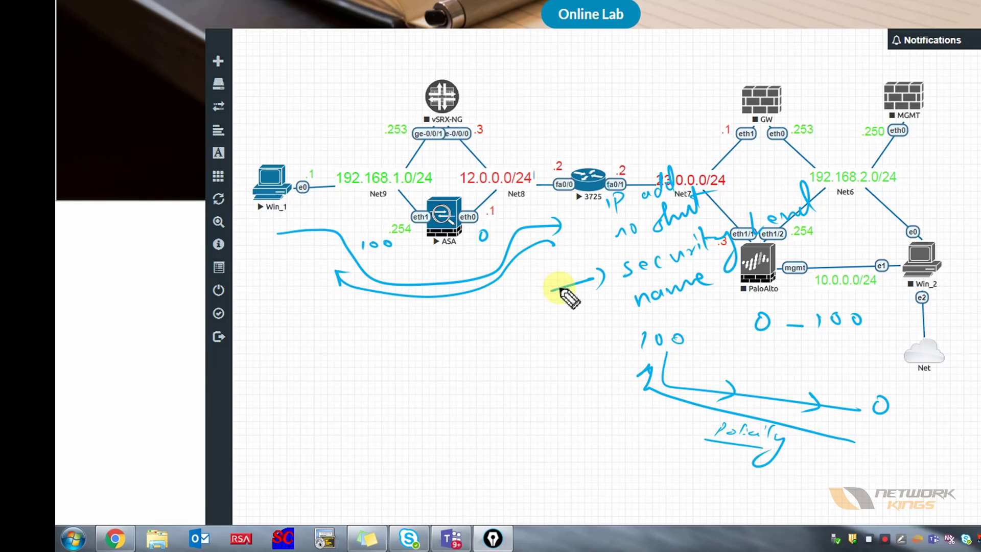
{"action": "mouse_move", "coordinate": [558, 271]}
{"action": "left_mouse_down"}
{"action": "mouse_move", "coordinate": [464, 322]}
{"action": "mouse_move", "coordinate": [321, 301]}
{"action": "mouse_move", "coordinate": [340, 304]}
{"action": "left_mouse_up"}
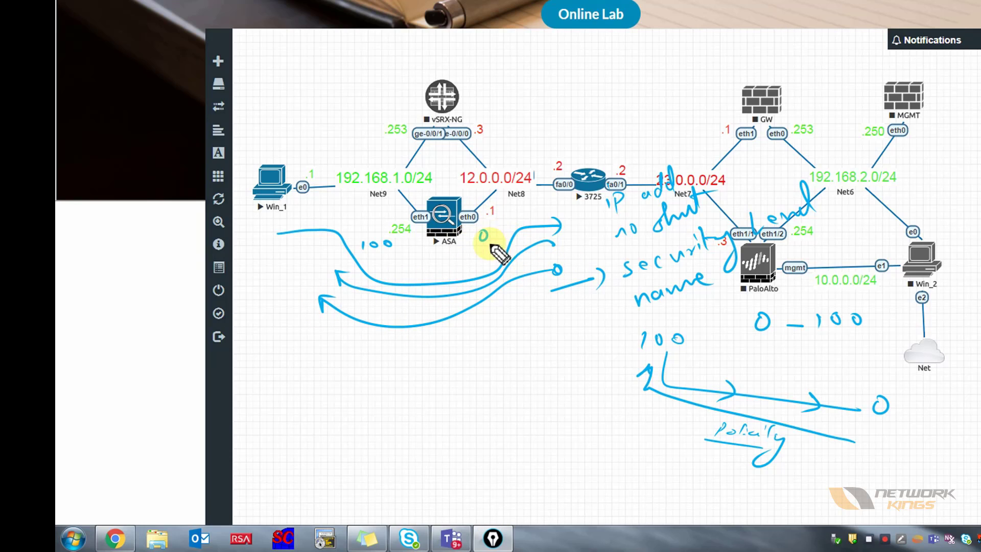
{"action": "mouse_move", "coordinate": [386, 337]}
{"action": "left_mouse_down"}
{"action": "mouse_move", "coordinate": [388, 353]}
{"action": "mouse_move", "coordinate": [393, 343]}
{"action": "left_mouse_up"}
{"action": "mouse_move", "coordinate": [396, 341]}
{"action": "left_mouse_down"}
{"action": "mouse_move", "coordinate": [424, 343]}
{"action": "mouse_move", "coordinate": [418, 364]}
{"action": "mouse_move", "coordinate": [456, 348]}
{"action": "left_mouse_up"}
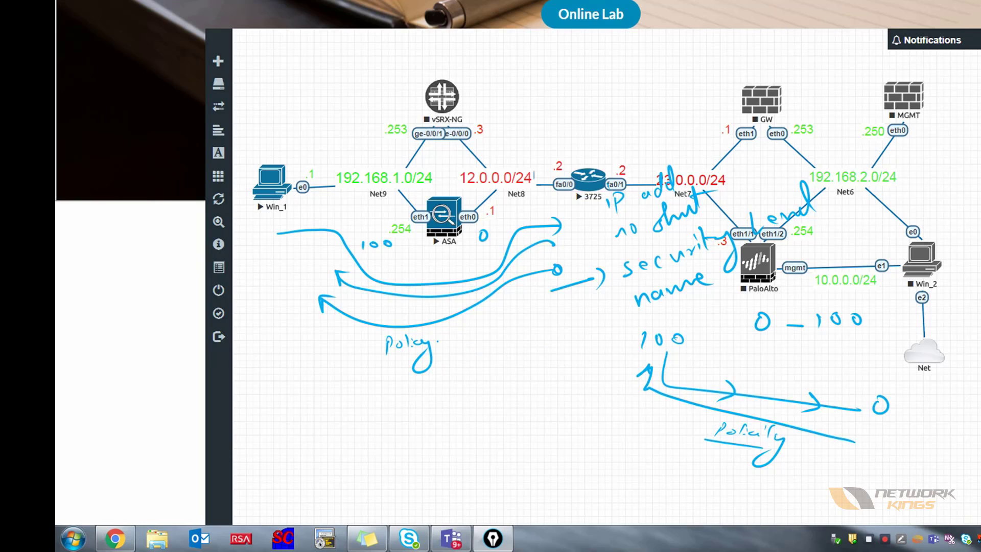
{"action": "key", "text": "Escape"}
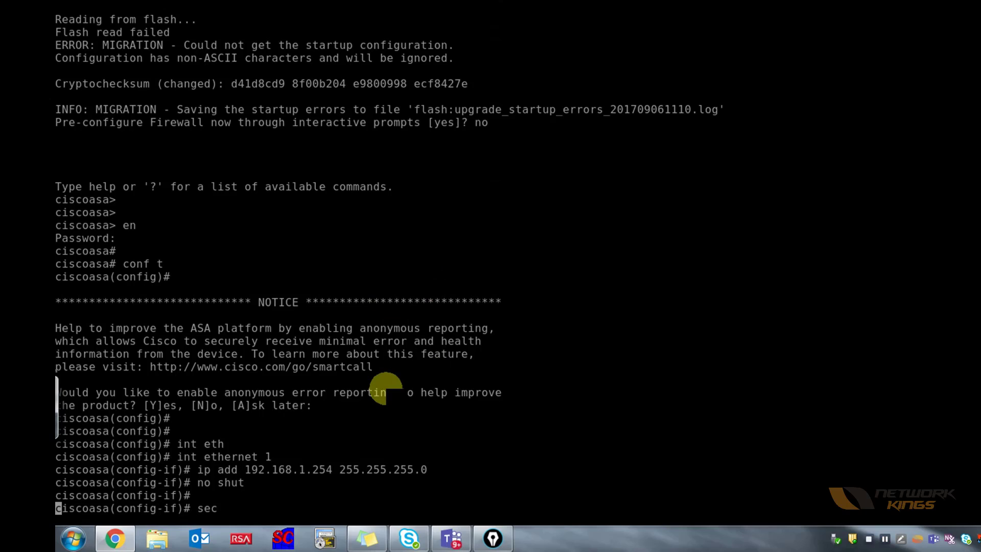
Give Ethernet1 security level 100 and the nameif inside.
{"action": "key", "text": "Tab"}
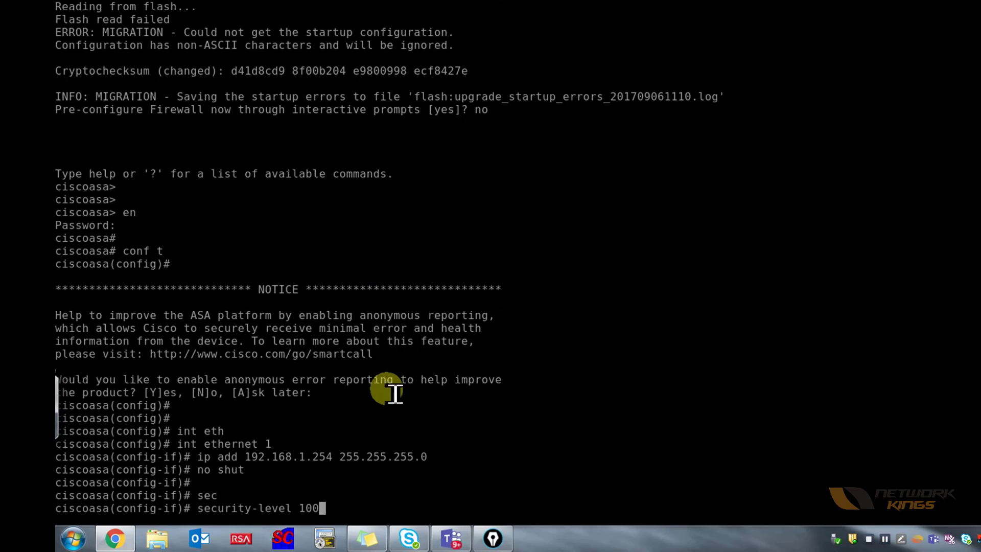
{"action": "key", "text": "Return"}
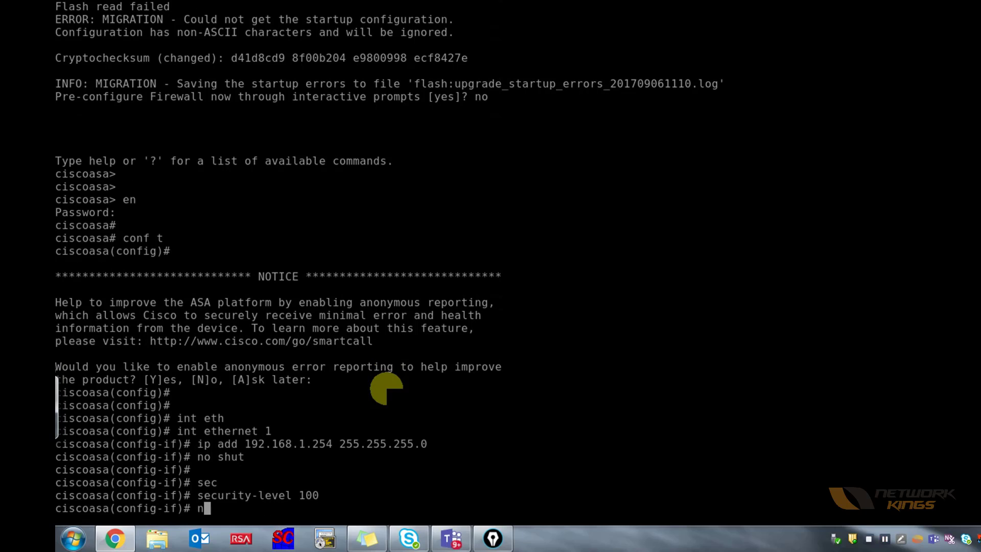
{"action": "type", "text": "namei"}
{"action": "key", "text": "Tab"}
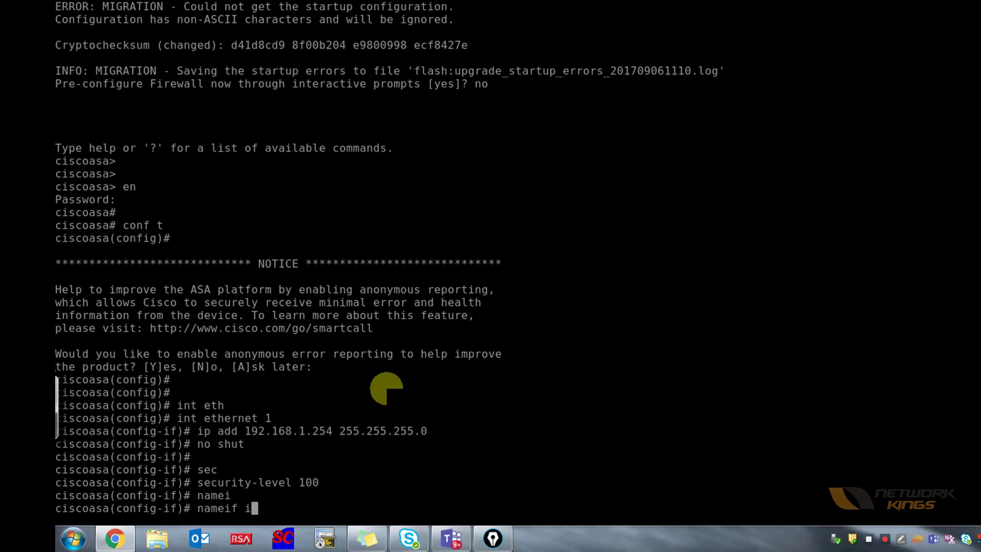
{"action": "key", "text": "Return"}
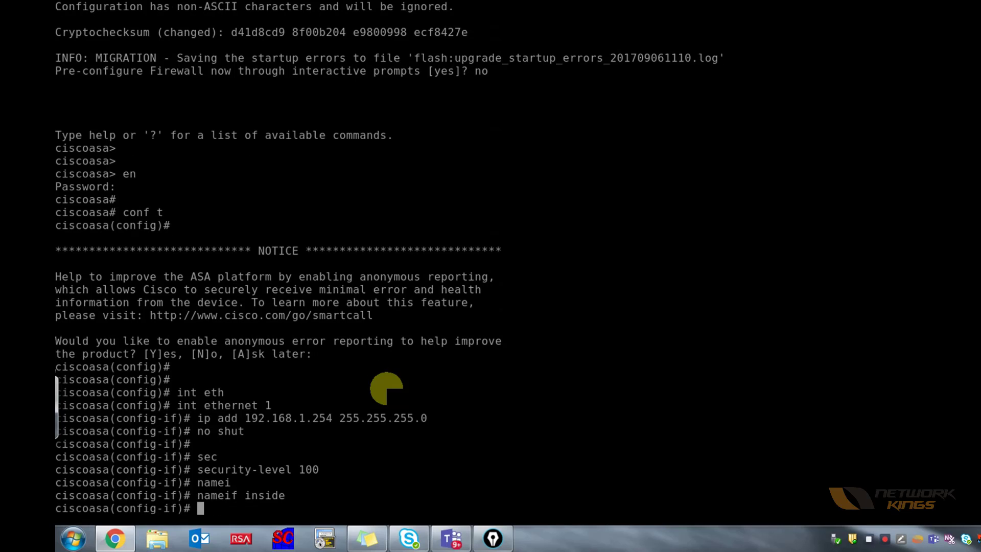
{"action": "key", "text": "Return"}
{"action": "key", "text": "Return"}
{"action": "key", "text": "Return"}
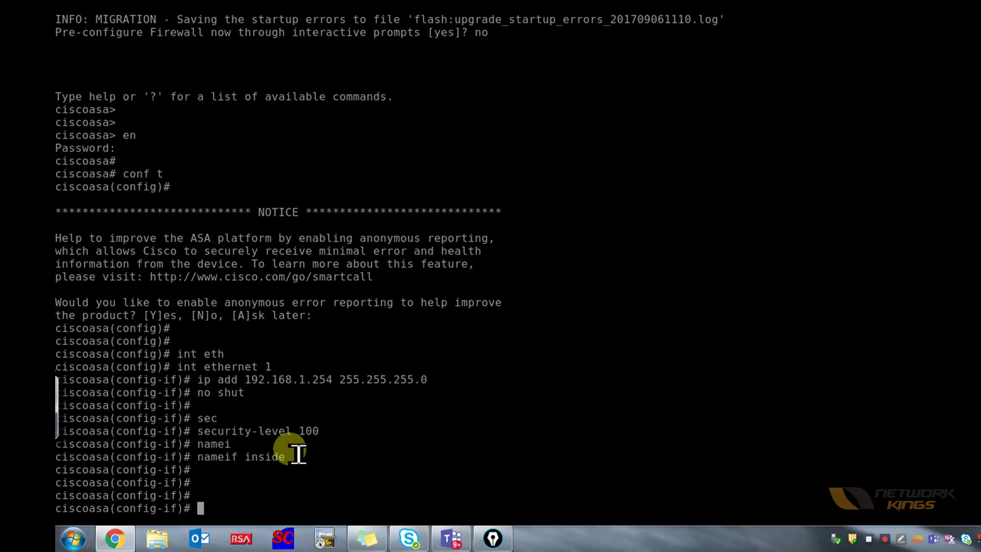
Review the inside name and security level 100 in the output, then exit to global configuration.
{"action": "left_click_drag", "start_coordinate": [292, 463], "coordinate": [238, 463]}
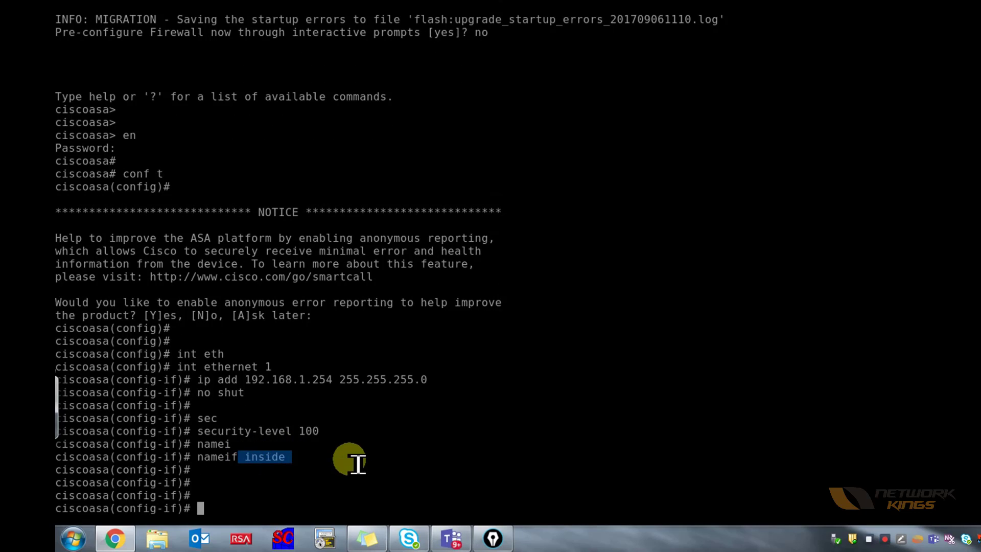
{"action": "left_click", "coordinate": [336, 467]}
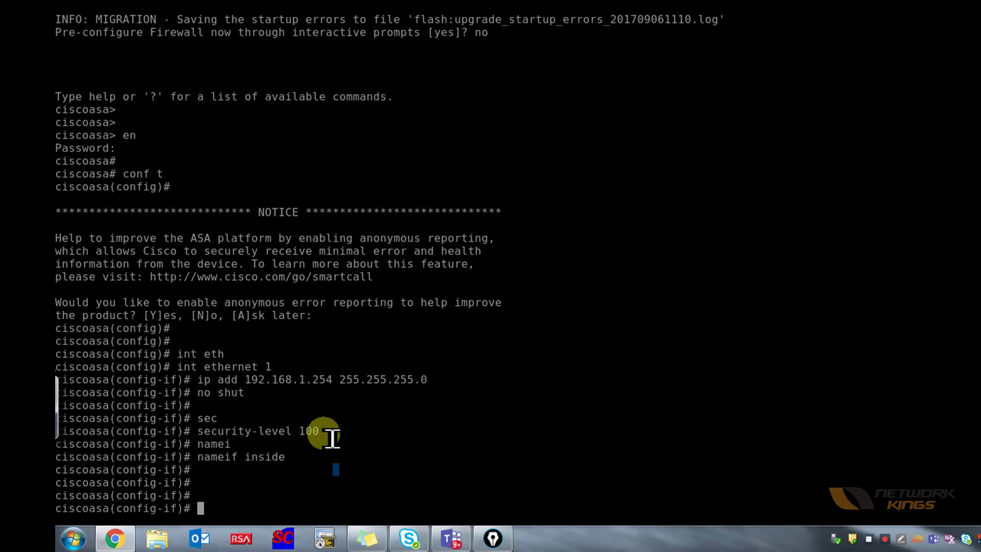
{"action": "left_click_drag", "start_coordinate": [329, 431], "coordinate": [466, 467]}
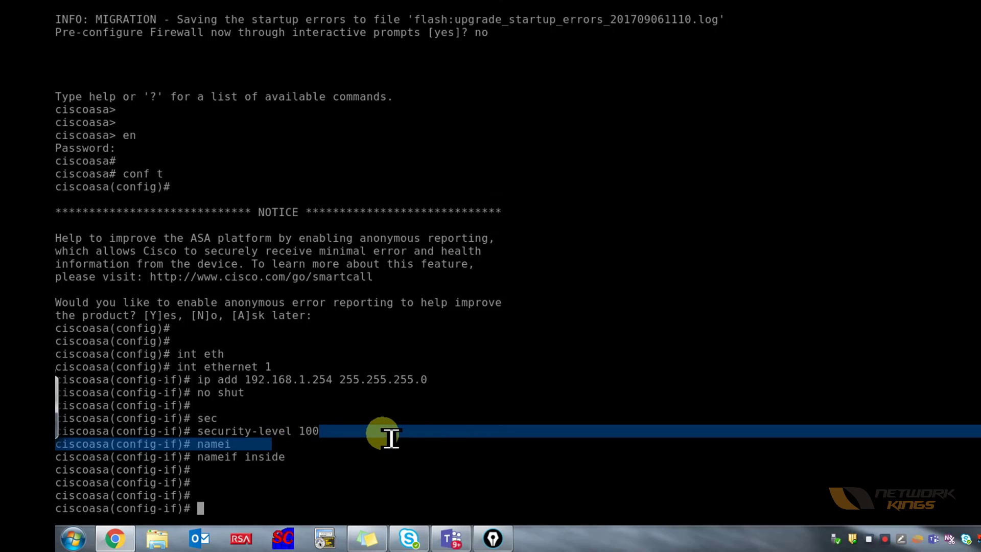
{"action": "type", "text": "t"}
{"action": "key", "text": "Return"}
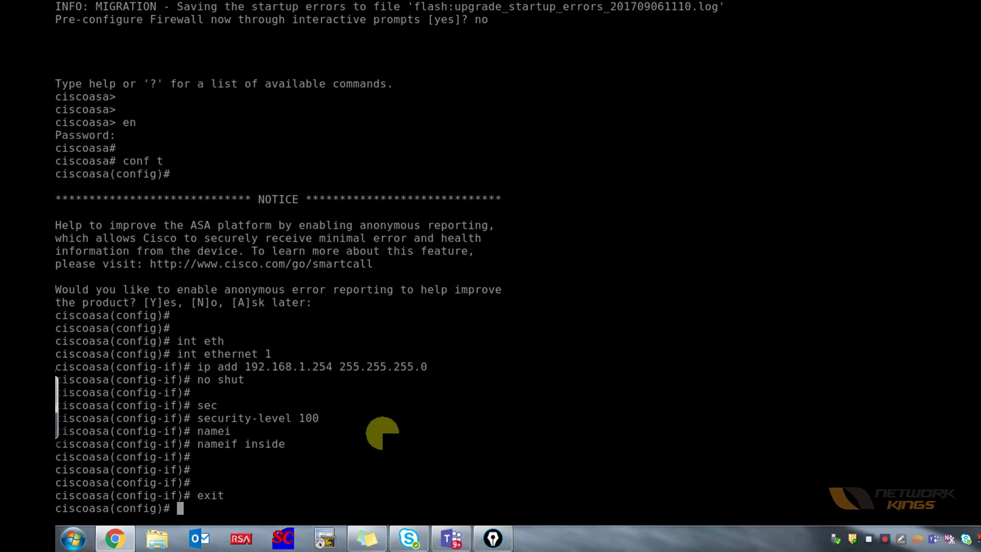
{"action": "key", "text": "Return"}
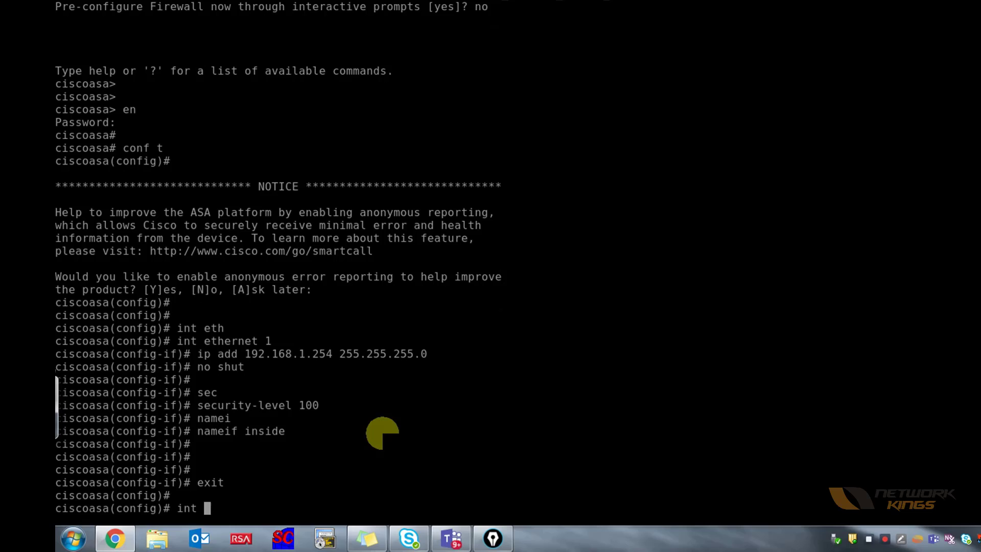
Configure interface Ethernet0 with 12.0.0.1 255.255.255.0 and enable it with no shut.
{"action": "key", "text": "Tab"}
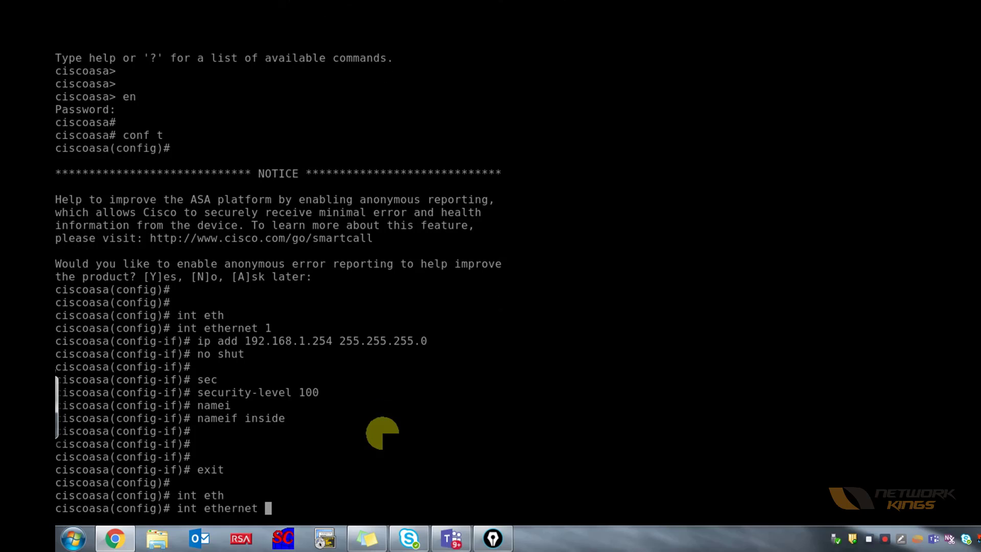
{"action": "key", "text": "Return"}
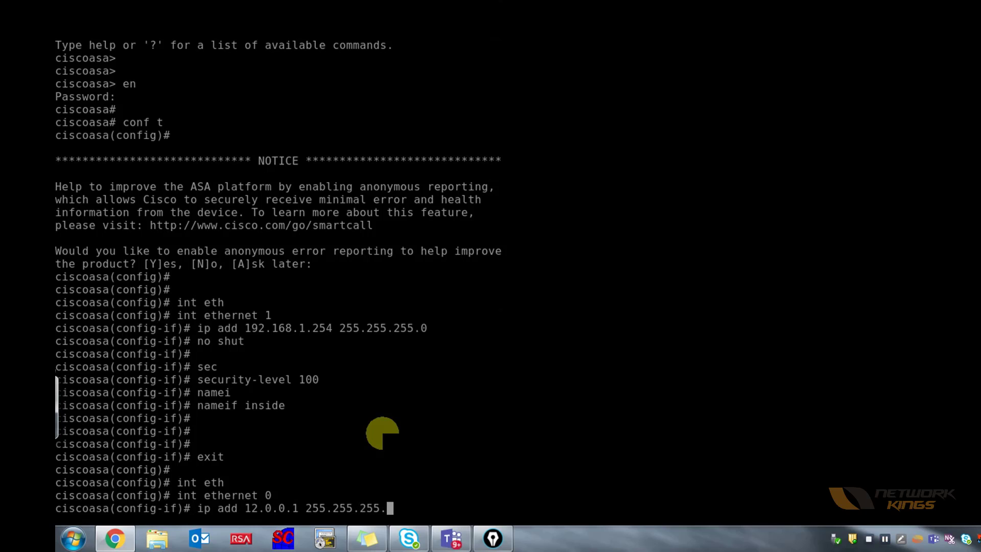
{"action": "key", "text": "Return"}
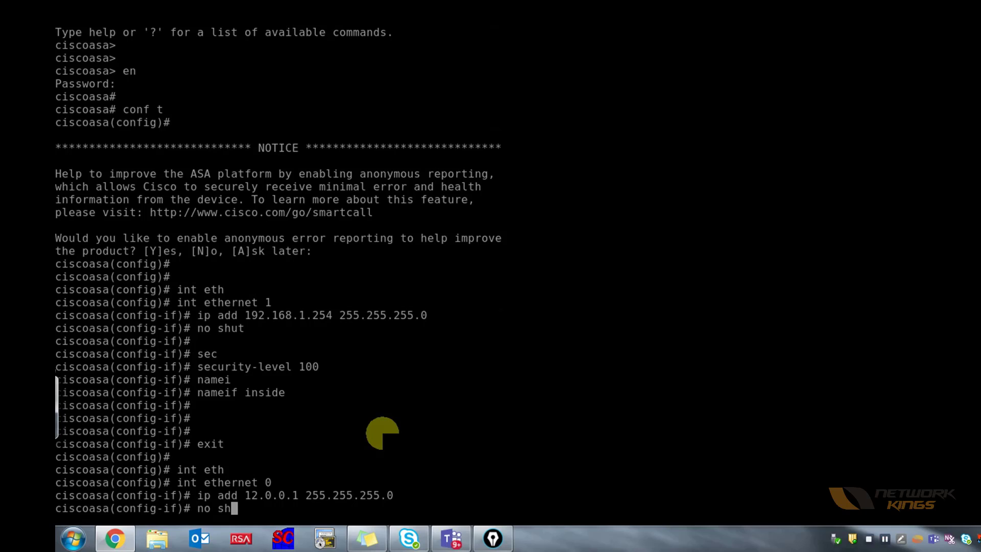
{"action": "type", "text": "no shut"}
{"action": "key", "text": "Return"}
{"action": "key", "text": "Return"}
Name Ethernet0 outside, then drop back to privileged exec mode.
{"action": "type", "text": "namei"}
{"action": "key", "text": "Tab"}
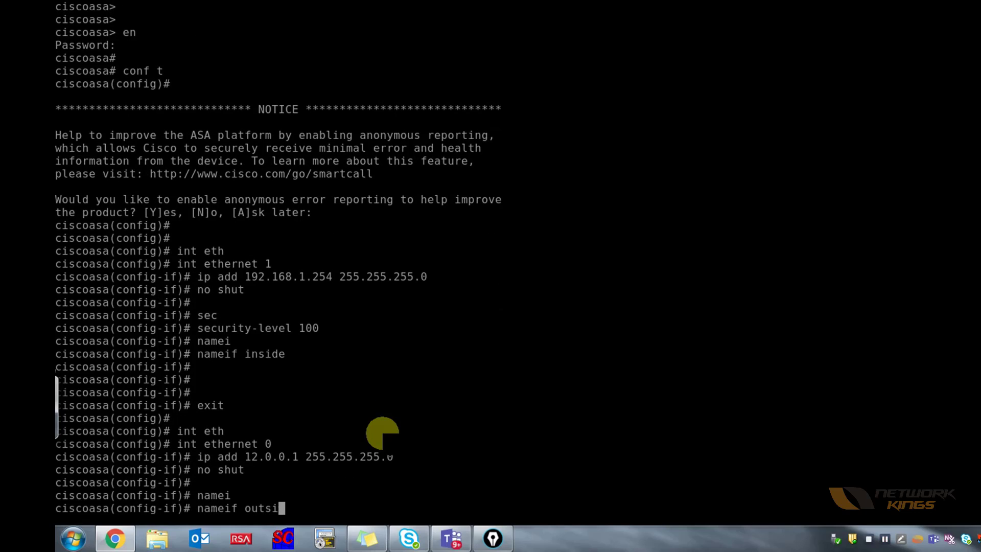
{"action": "type", "text": "outside"}
{"action": "key", "text": "Return"}
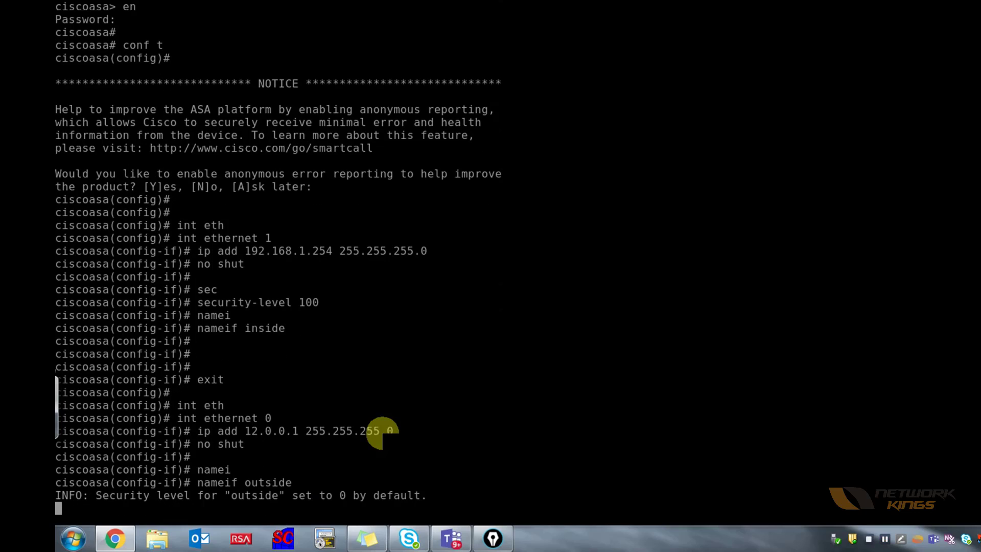
{"action": "key", "text": "Return"}
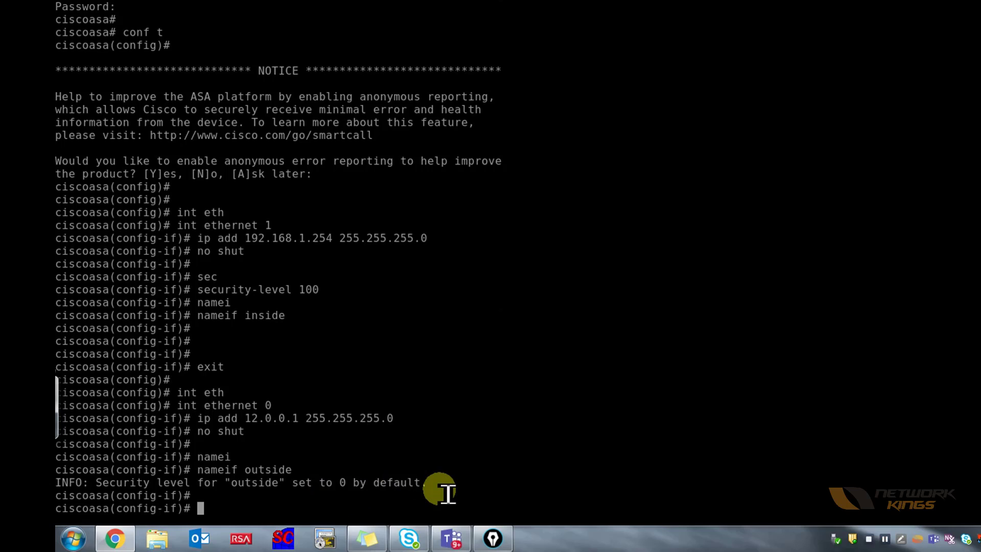
{"action": "key", "text": "Return"}
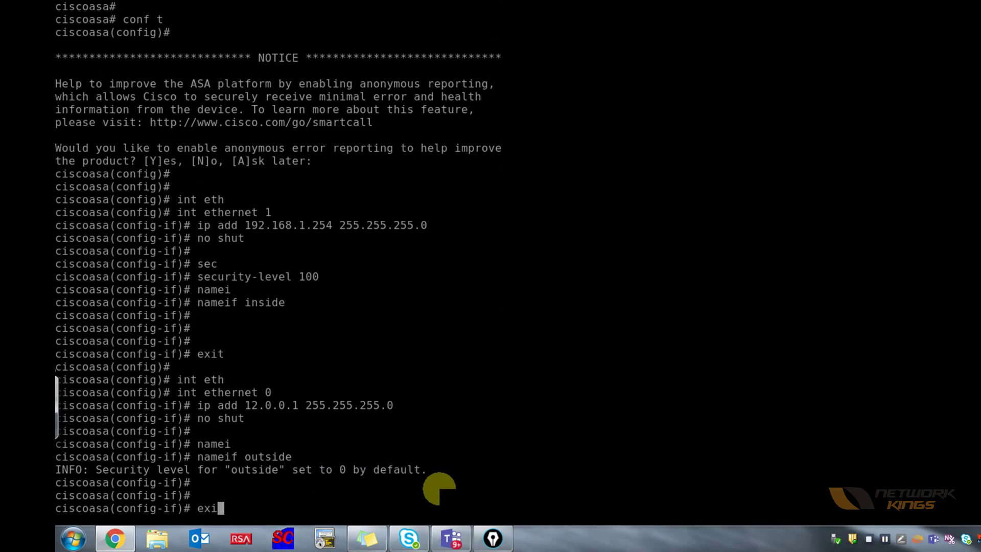
{"action": "key", "text": "Return"}
{"action": "key", "text": "Return"}
{"action": "key", "text": "Return"}
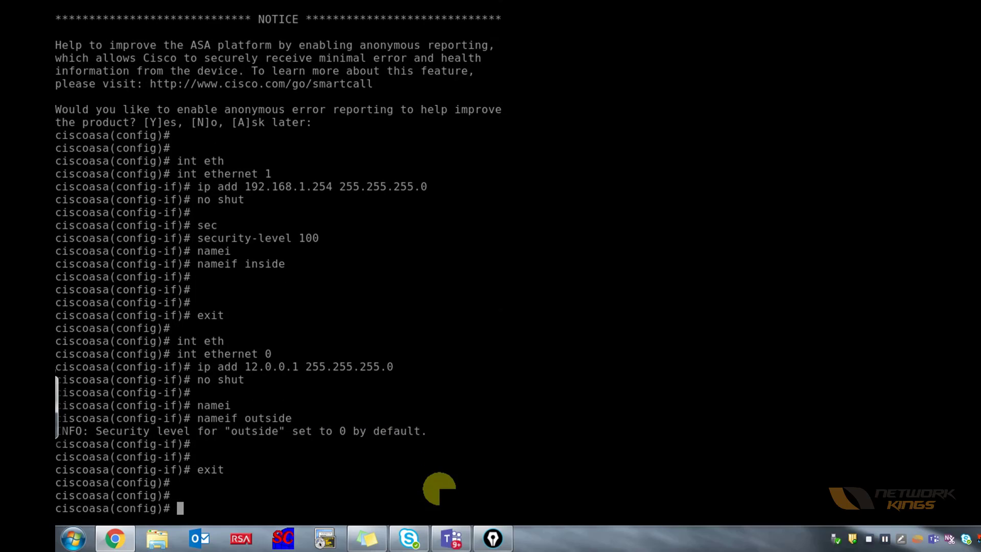
{"action": "key", "text": "ctrl+z"}
{"action": "key", "text": "Return"}
{"action": "key", "text": "Return"}
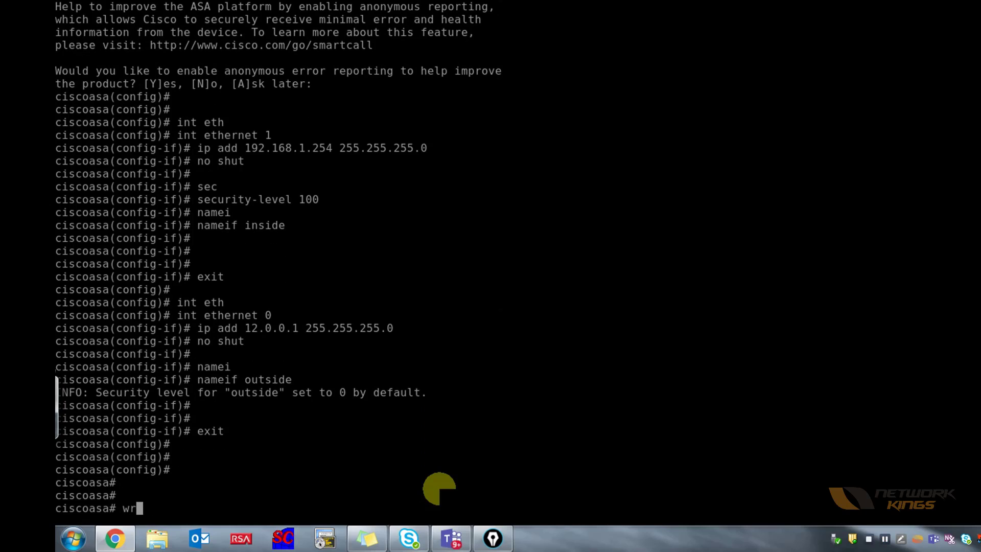
Save the ASA running configuration with wr.
{"action": "type", "text": "wr"}
{"action": "key", "text": "Return"}
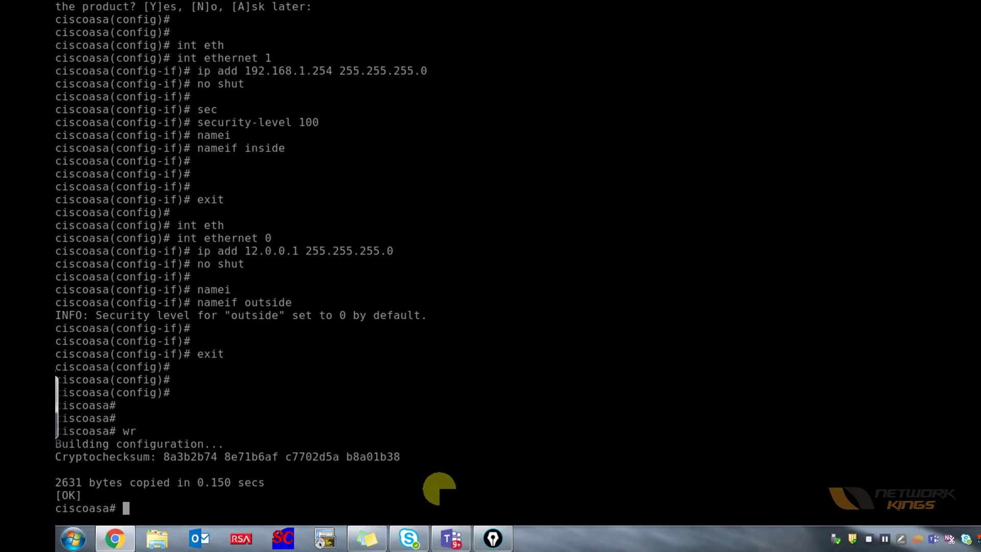
{"action": "key", "text": "Return"}
{"action": "key", "text": "Return"}
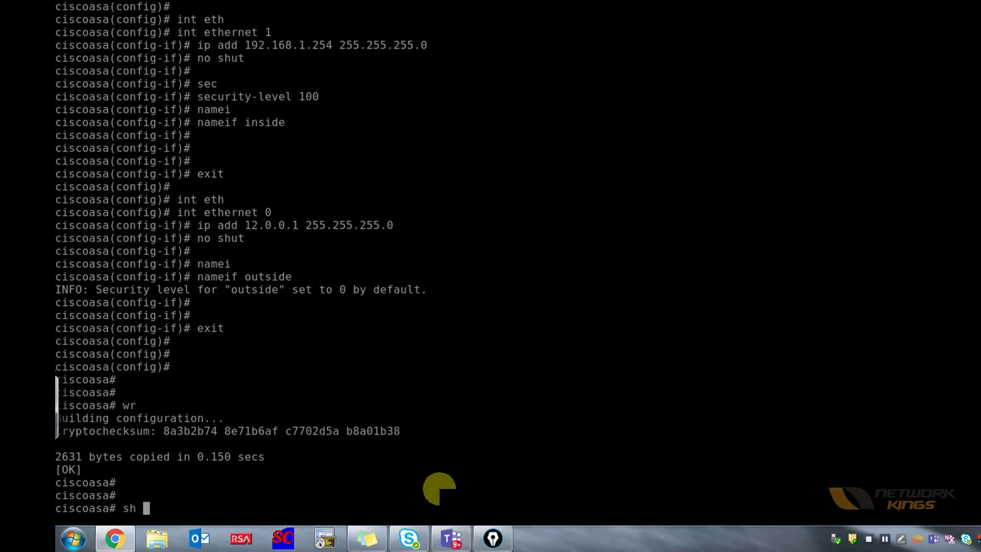
Show the interface IP brief, confirming Ethernet0 at 12.0.0.1 and Ethernet1 at 192.168.1.254 are up.
{"action": "type", "text": "sh ip int br"}
{"action": "key", "text": "Tab"}
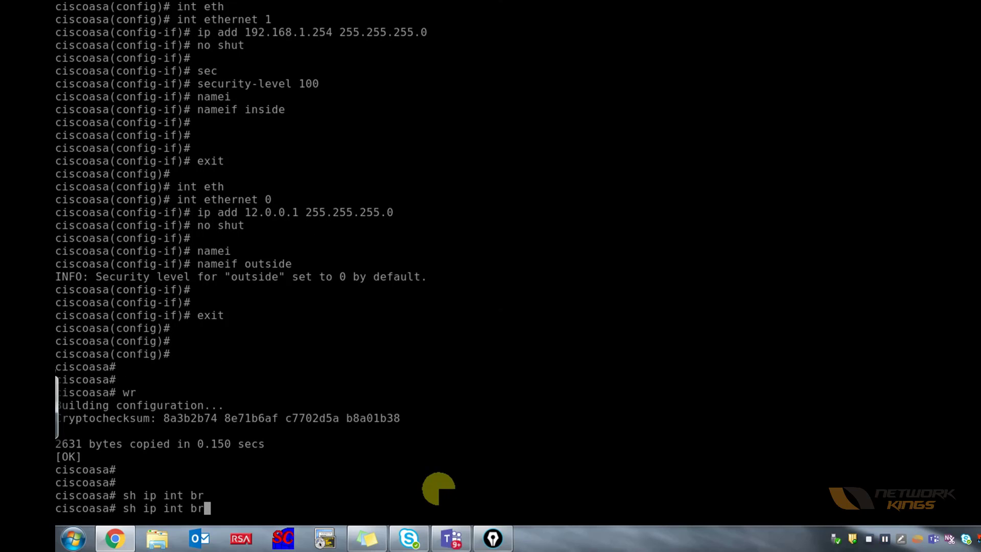
{"action": "key", "text": "Return"}
{"action": "key", "text": "Return"}
{"action": "key", "text": "Return"}
{"action": "key", "text": "Return"}
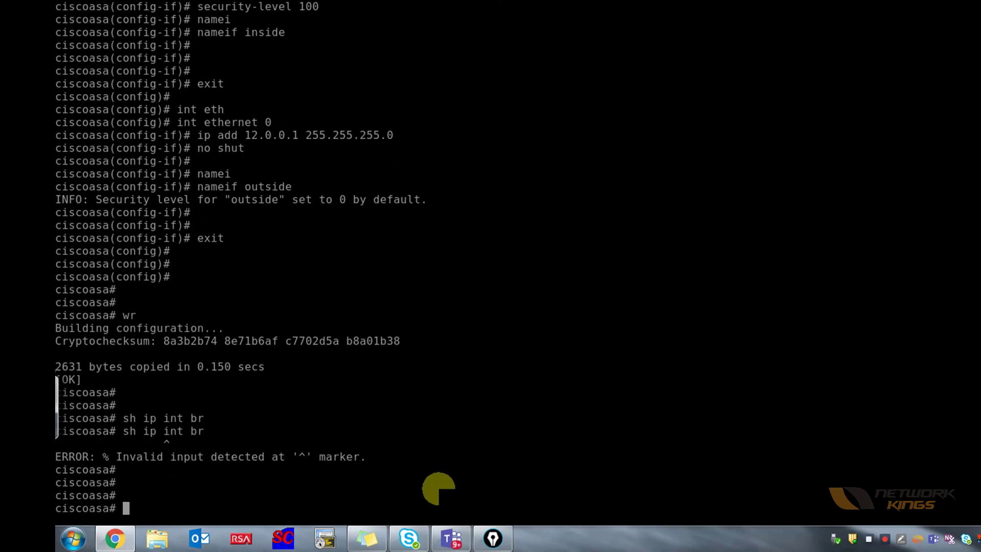
{"action": "type", "text": "sh int ip br"}
{"action": "key", "text": "Tab"}
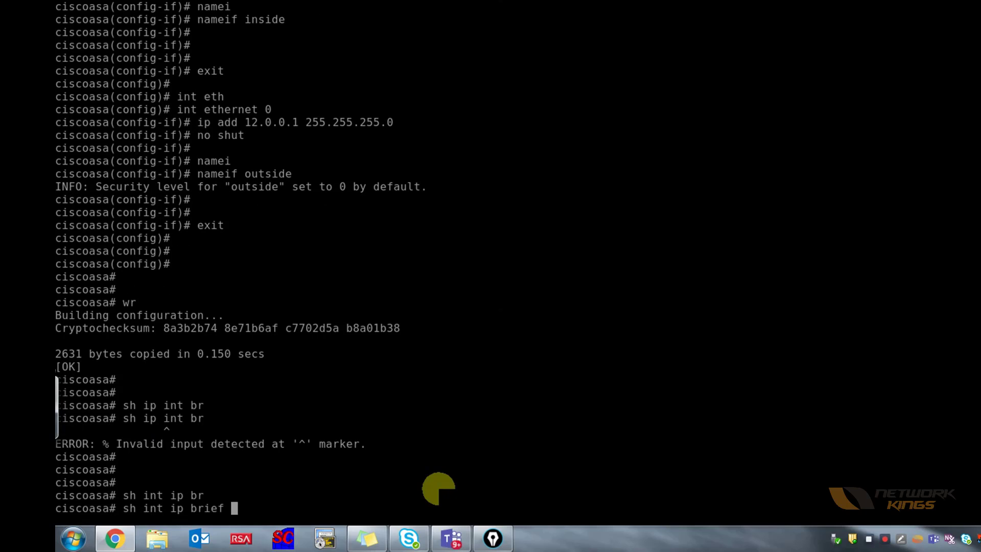
{"action": "key", "text": "Return"}
{"action": "key", "text": "Return"}
{"action": "key", "text": "Return"}
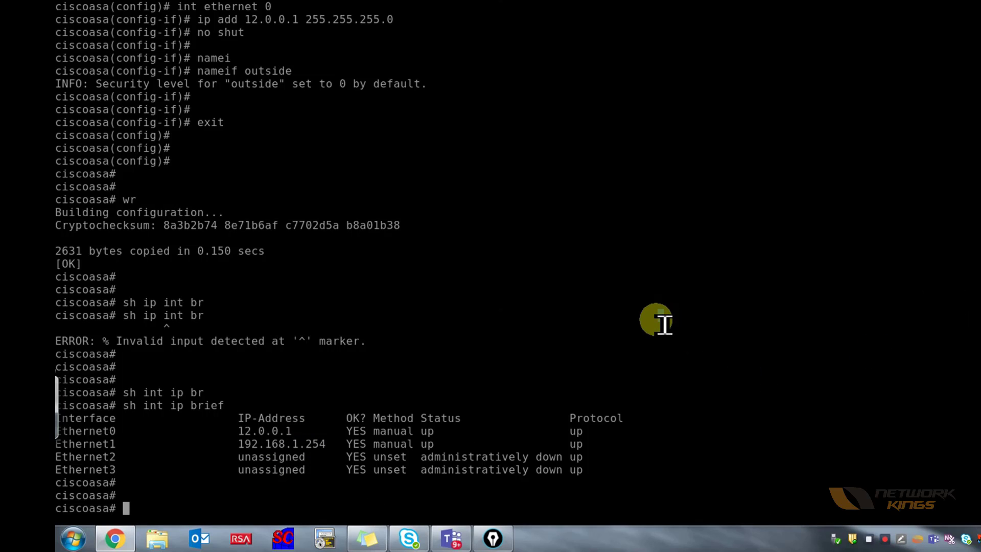
Check with sh route that 12.0.0.0/24 outside and 192.168.1.0/24 inside are connected, then return to the topology.
{"action": "key", "text": "Return"}
{"action": "key", "text": "Return"}
{"action": "key", "text": "Return"}
{"action": "key", "text": "Return"}
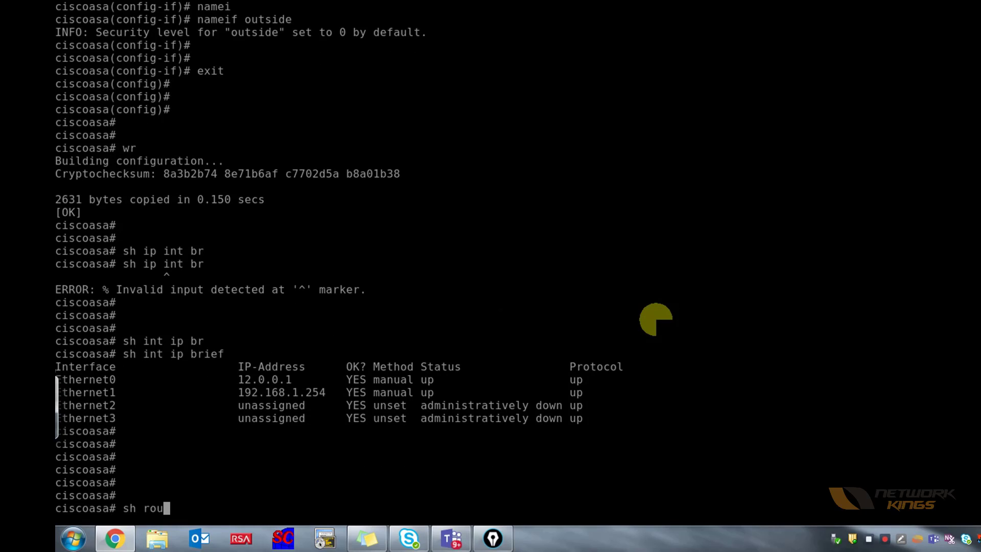
{"action": "type", "text": "sh rou"}
{"action": "key", "text": "Tab"}
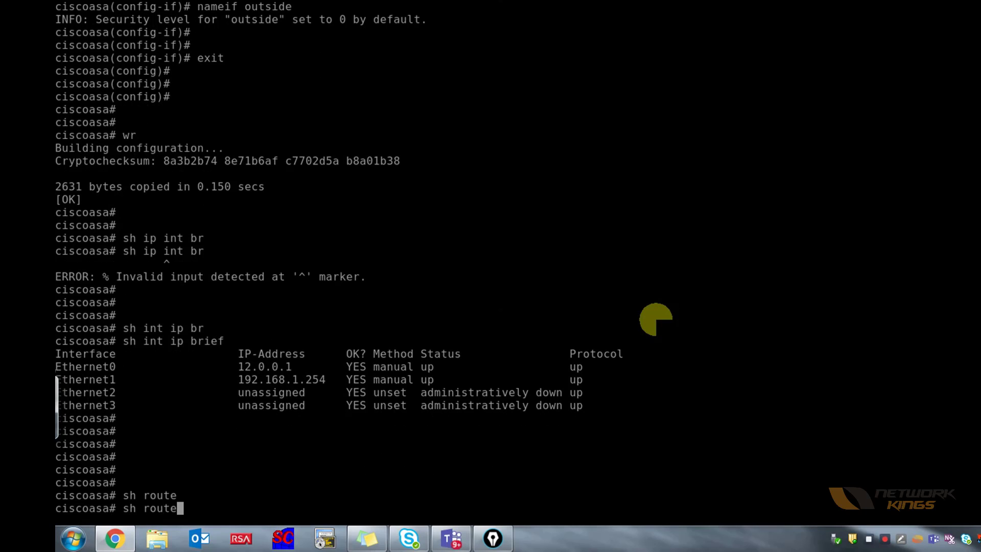
{"action": "key", "text": "Return"}
{"action": "key", "text": "Return"}
{"action": "key", "text": "Return"}
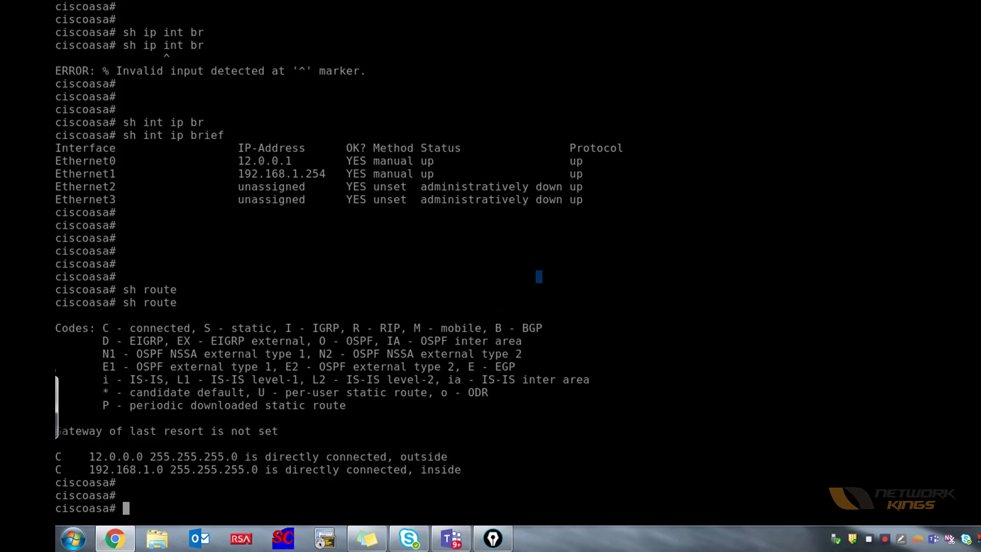
{"action": "key", "text": "alt+Tab"}
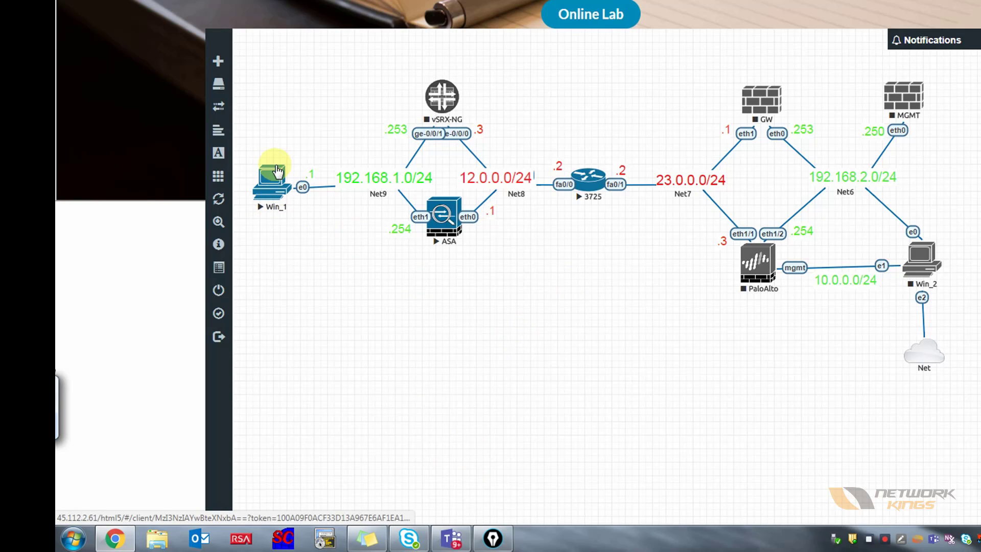
On Win_1, open cmd and ping 12.0.0.2, getting destination host unreachable, then stop the ping.
{"action": "left_click", "coordinate": [288, 188]}
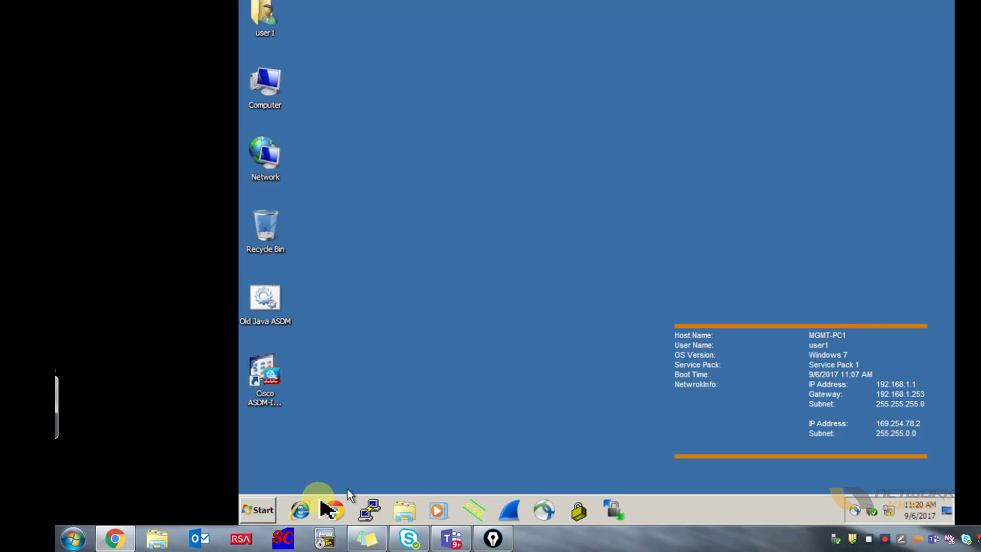
{"action": "left_click", "coordinate": [260, 510]}
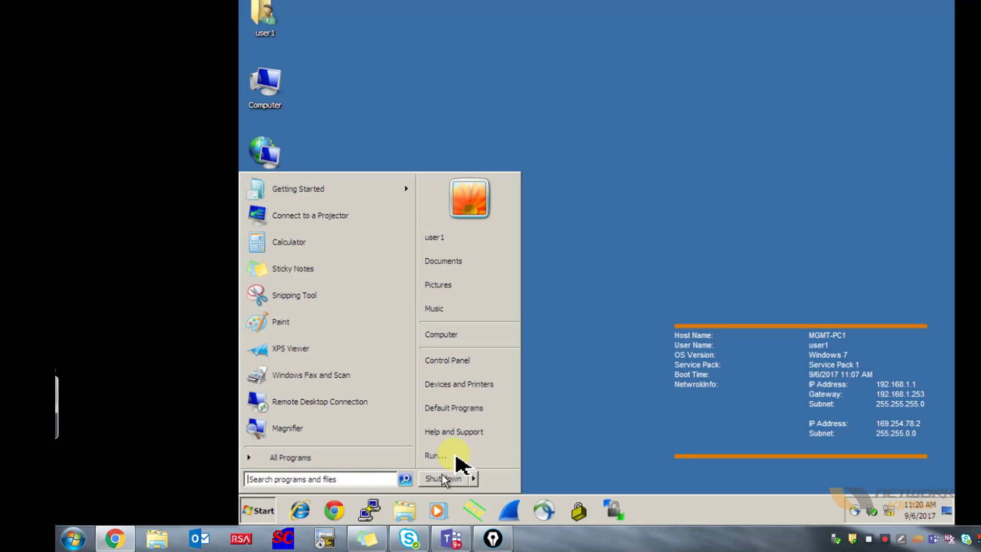
{"action": "left_click", "coordinate": [449, 455]}
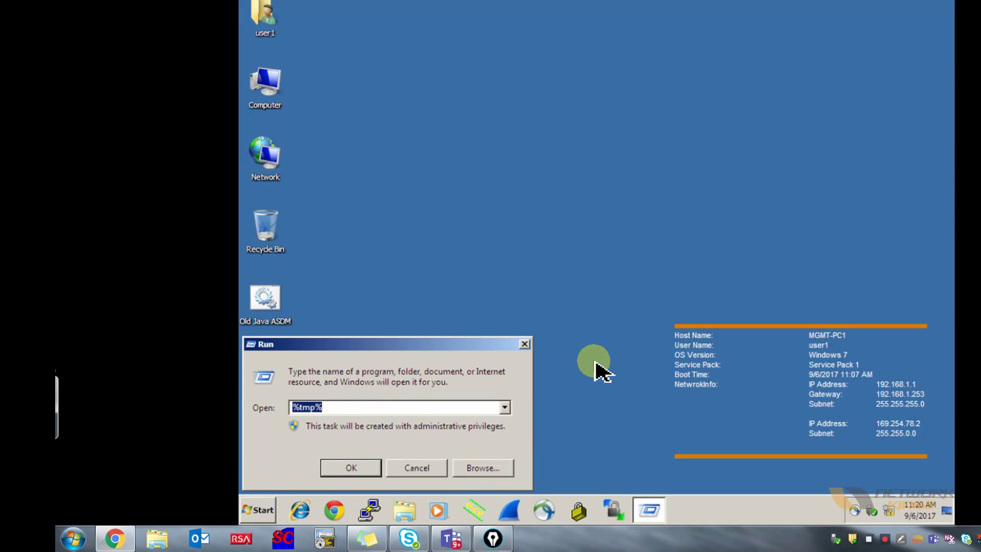
{"action": "type", "text": "cmd"}
{"action": "key", "text": "Return"}
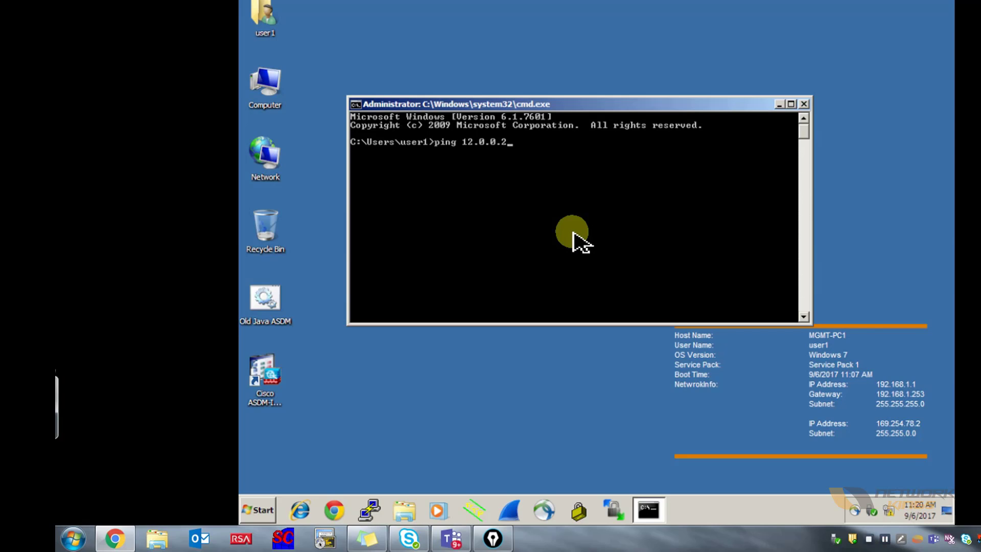
{"action": "key", "text": "Return"}
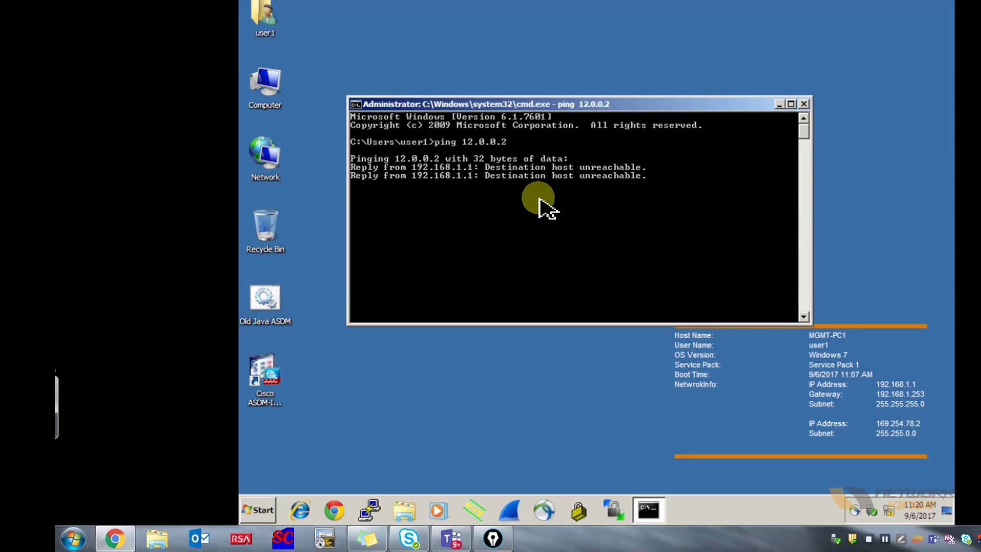
{"action": "key", "text": "ctrl+c"}
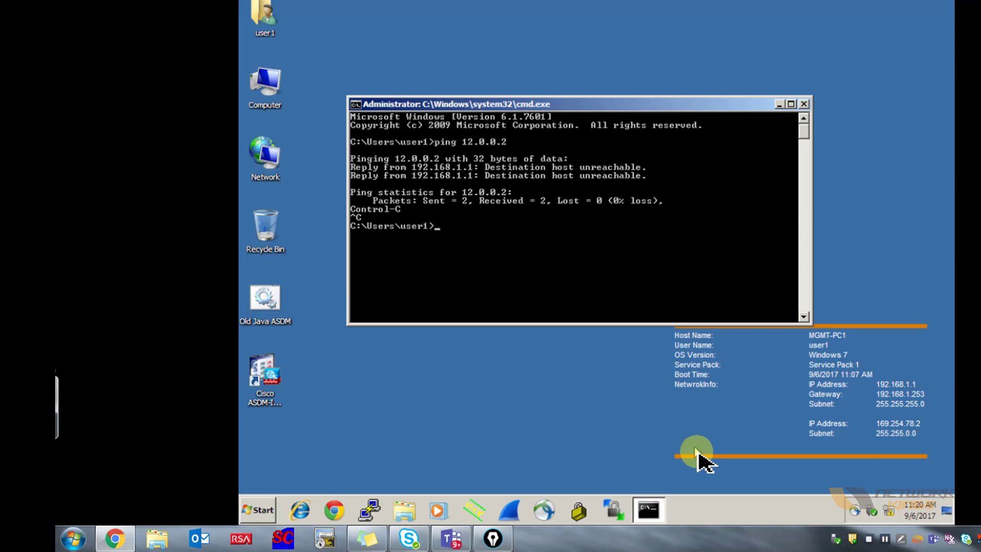
Check the Local Area Connection's IP details from the Network and Sharing Center.
{"action": "right_click", "coordinate": [895, 517]}
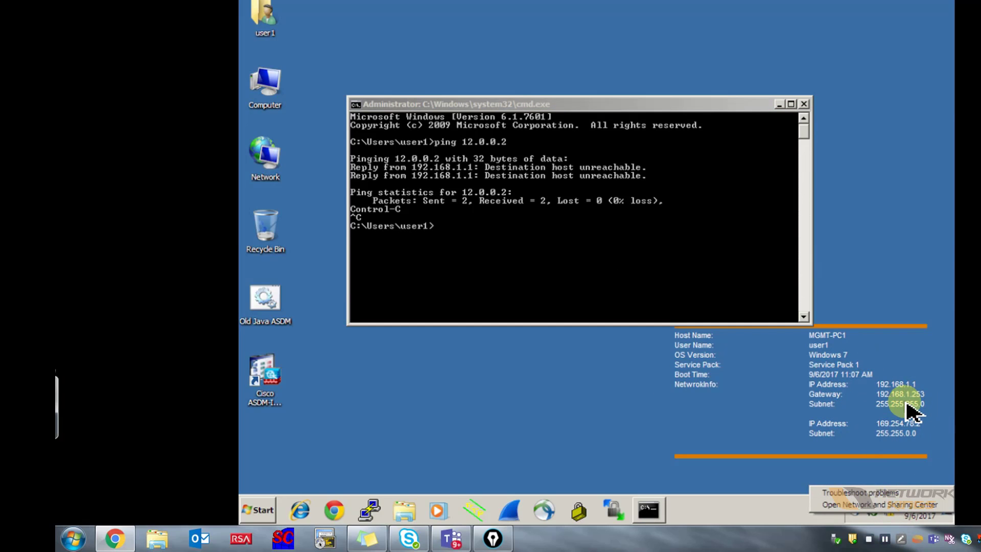
{"action": "left_click", "coordinate": [864, 505]}
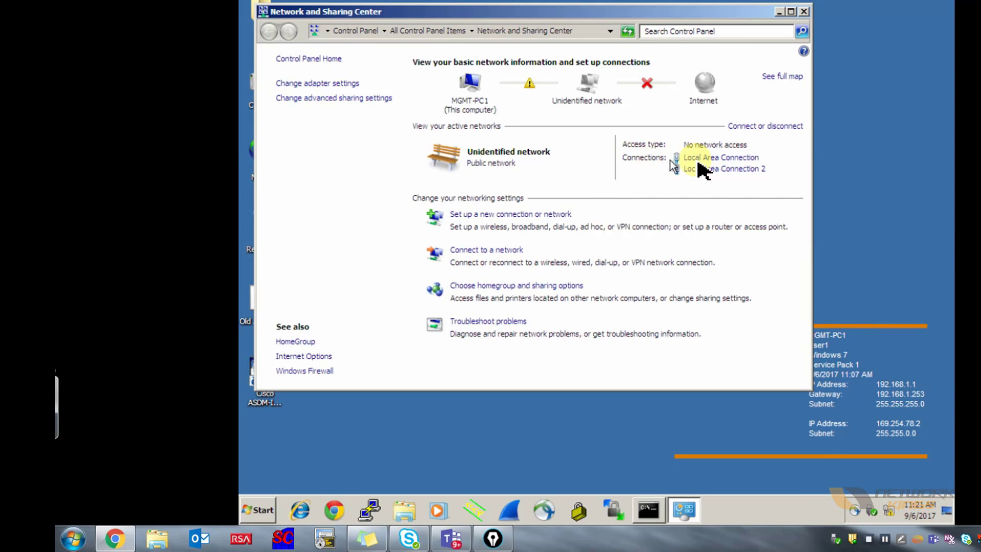
{"action": "left_click", "coordinate": [736, 157]}
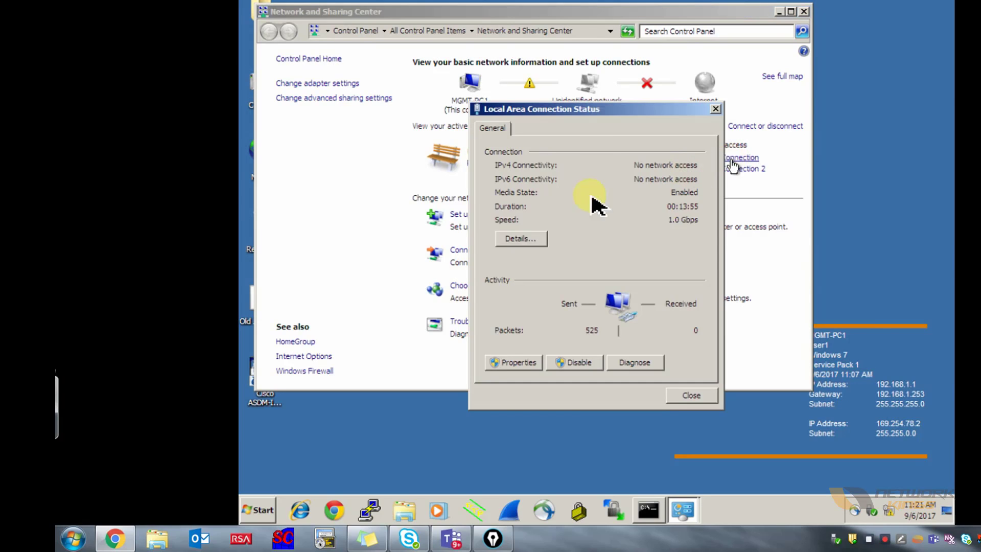
{"action": "left_click", "coordinate": [521, 239]}
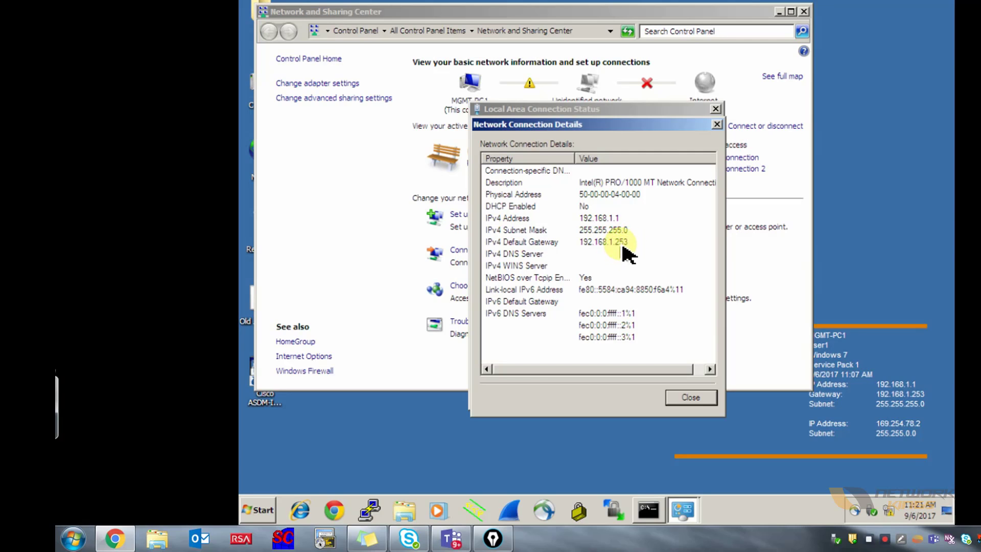
{"action": "left_click", "coordinate": [687, 396]}
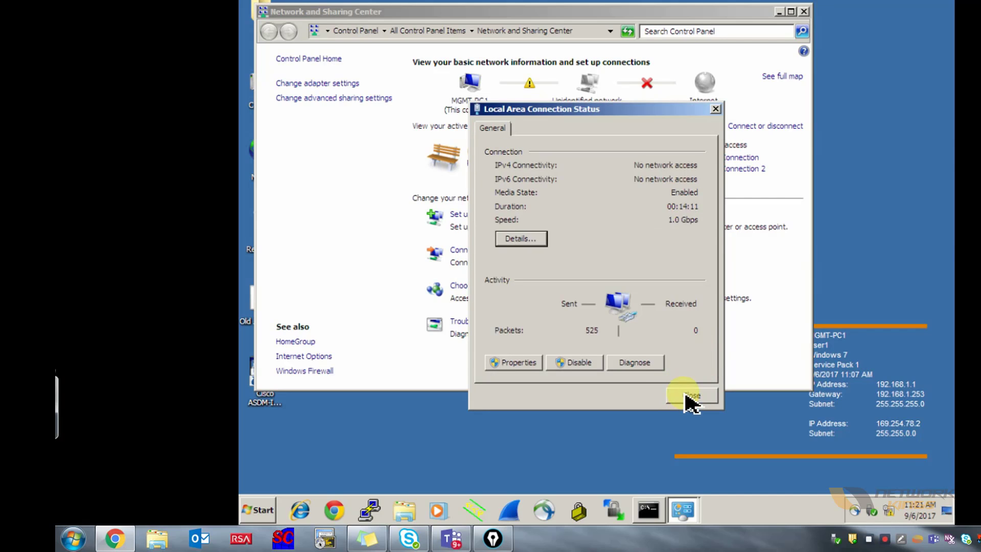
Set the IPv4 default gateway to 192.168.1.254 and close all network windows.
{"action": "left_click", "coordinate": [531, 364]}
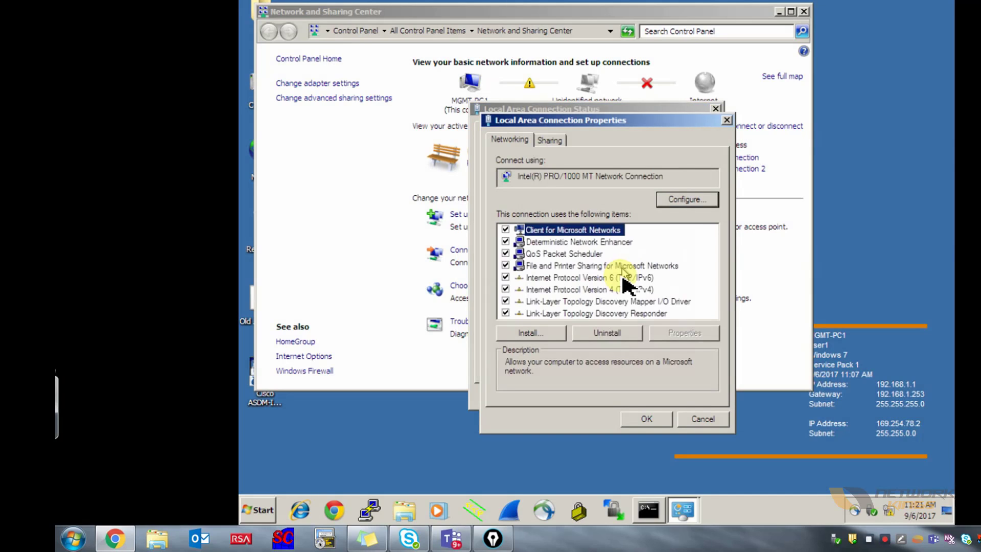
{"action": "double_click", "coordinate": [620, 289]}
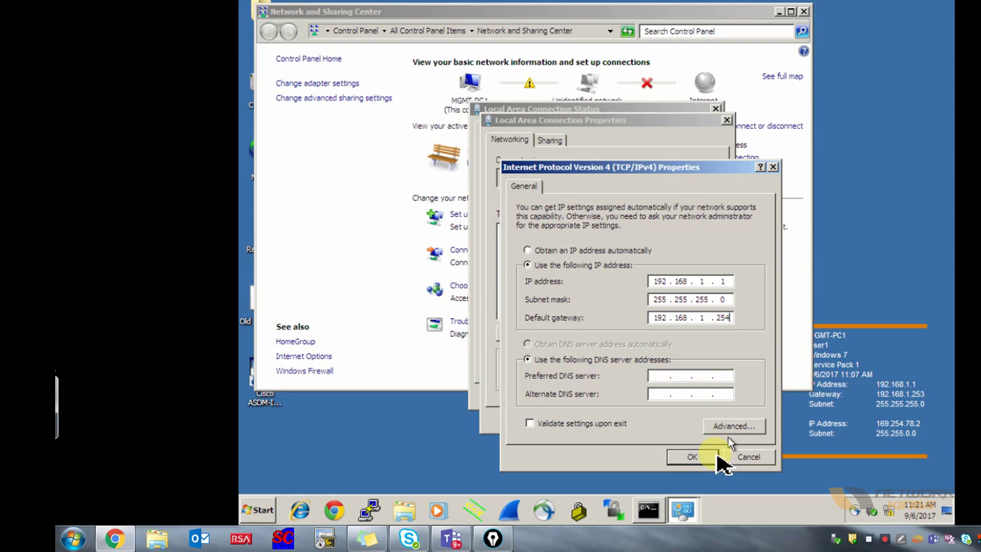
{"action": "left_click", "coordinate": [690, 455]}
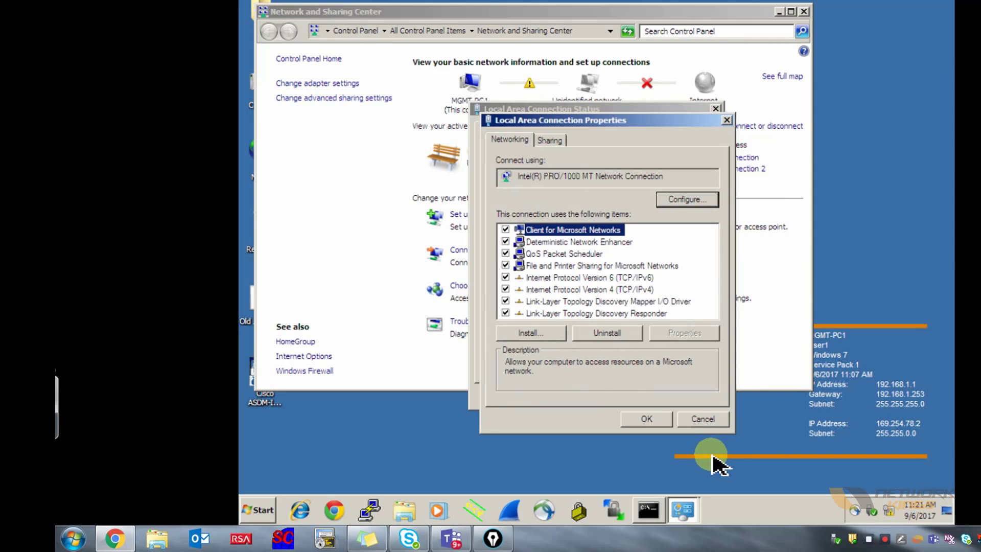
{"action": "left_click", "coordinate": [653, 418]}
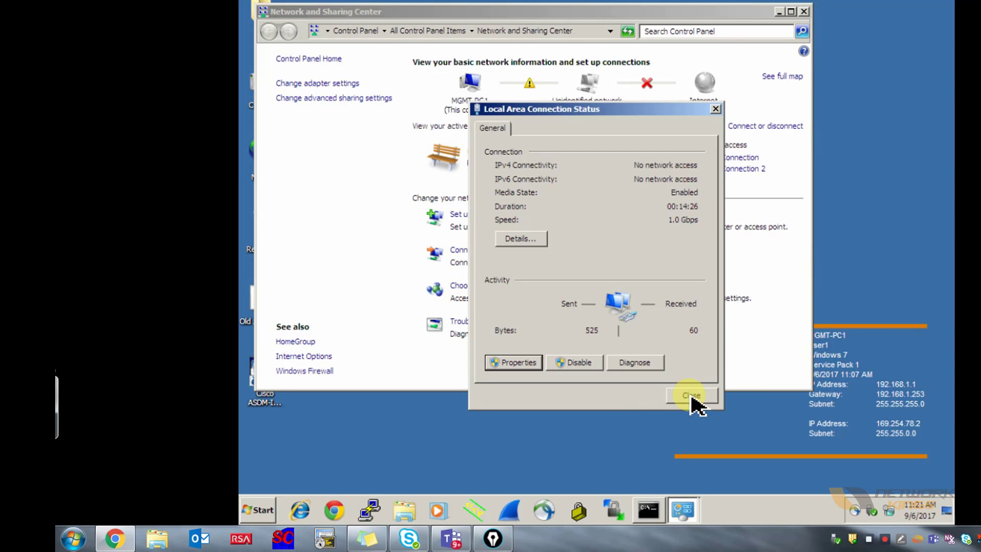
{"action": "left_click", "coordinate": [693, 397]}
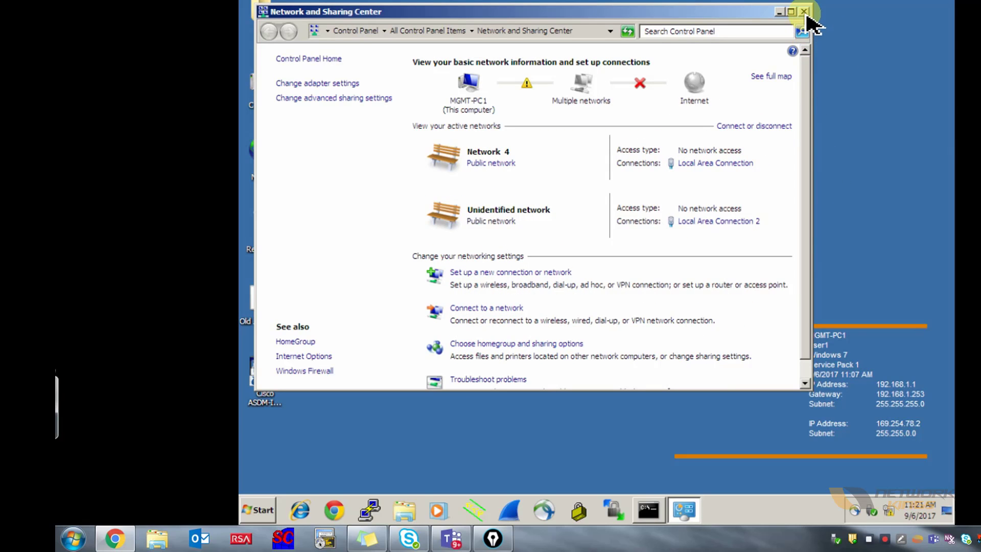
{"action": "left_click", "coordinate": [804, 11]}
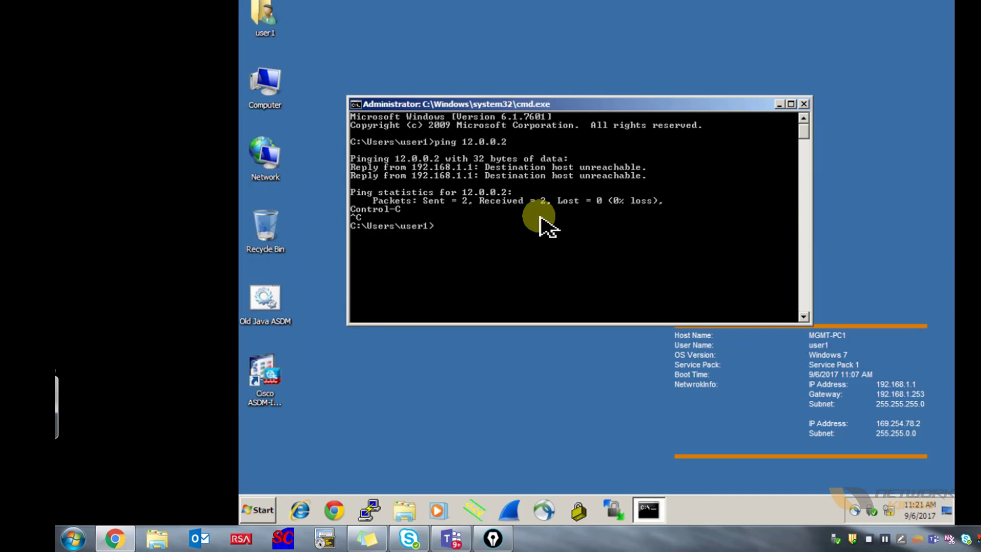
Ping 12.0.0.2 from Win_1's command prompt, then refresh the ASA console prompt.
{"action": "type", "text": "ping 12.0.0.2"}
{"action": "key", "text": "Return"}
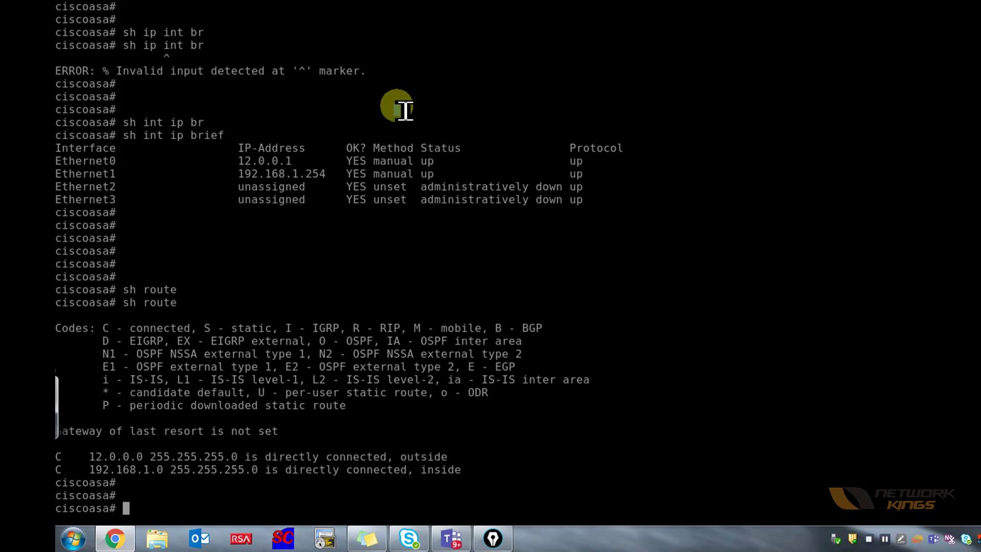
{"action": "key", "text": "Return"}
{"action": "key", "text": "Return"}
{"action": "key", "text": "Return"}
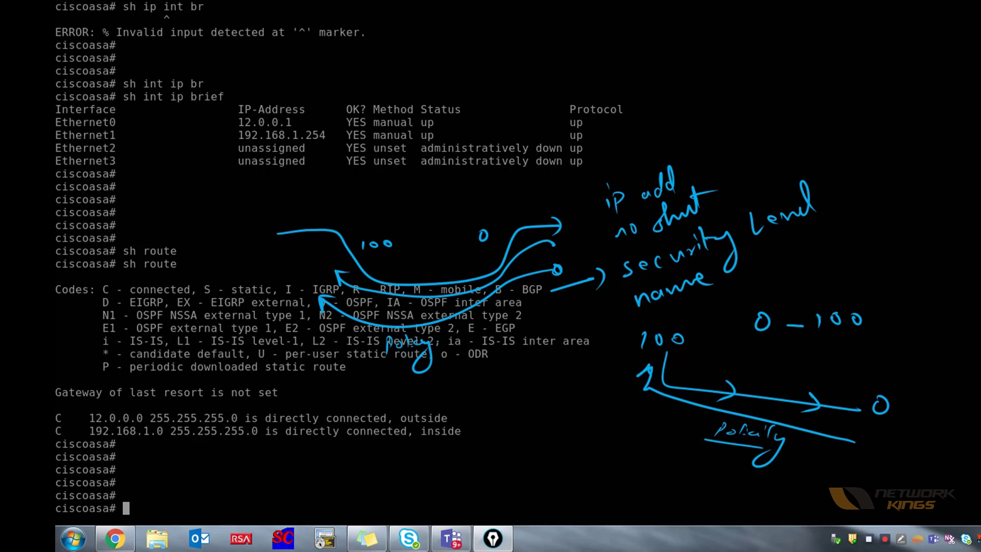
{"action": "key", "text": "e"}
{"action": "mouse_move", "coordinate": [422, 197]}
{"action": "left_mouse_down"}
{"action": "mouse_move", "coordinate": [427, 213]}
{"action": "mouse_move", "coordinate": [404, 256]}
{"action": "mouse_move", "coordinate": [441, 239]}
{"action": "mouse_move", "coordinate": [644, 219]}
{"action": "mouse_move", "coordinate": [642, 235]}
{"action": "left_mouse_up"}
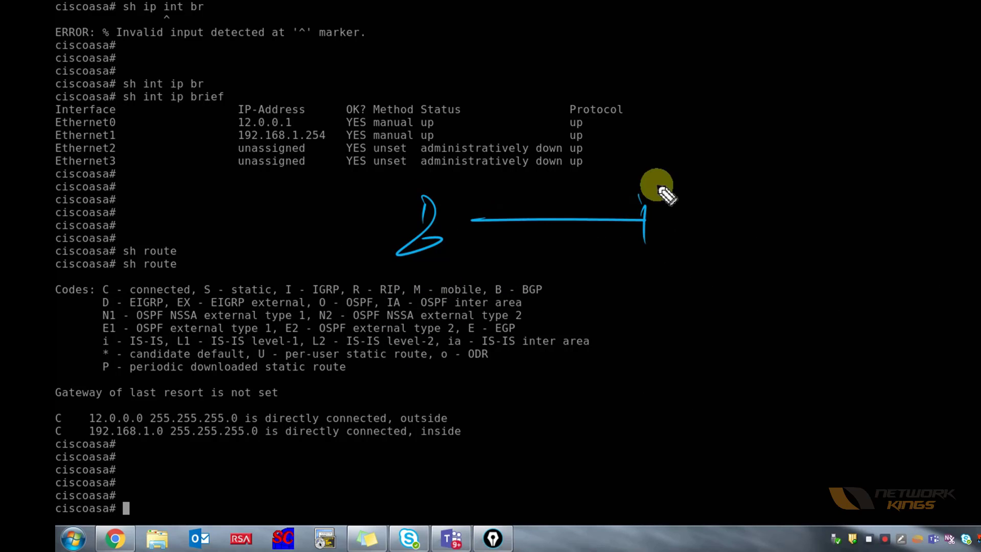
{"action": "mouse_move", "coordinate": [639, 191]}
{"action": "left_mouse_down"}
{"action": "mouse_move", "coordinate": [668, 249]}
{"action": "mouse_move", "coordinate": [650, 226]}
{"action": "mouse_move", "coordinate": [669, 196]}
{"action": "mouse_move", "coordinate": [658, 190]}
{"action": "mouse_move", "coordinate": [647, 213]}
{"action": "mouse_move", "coordinate": [658, 244]}
{"action": "left_mouse_up"}
{"action": "left_click_drag", "start_coordinate": [701, 216], "coordinate": [837, 215]}
{"action": "mouse_move", "coordinate": [878, 185]}
{"action": "left_mouse_down"}
{"action": "mouse_move", "coordinate": [867, 197]}
{"action": "mouse_move", "coordinate": [892, 232]}
{"action": "left_mouse_up"}
{"action": "left_click_drag", "start_coordinate": [884, 199], "coordinate": [860, 222]}
{"action": "mouse_move", "coordinate": [876, 168]}
{"action": "left_mouse_down"}
{"action": "mouse_move", "coordinate": [929, 177]}
{"action": "mouse_move", "coordinate": [865, 157]}
{"action": "left_mouse_up"}
{"action": "left_click_drag", "start_coordinate": [469, 301], "coordinate": [784, 280]}
{"action": "left_click_drag", "start_coordinate": [789, 256], "coordinate": [778, 304]}
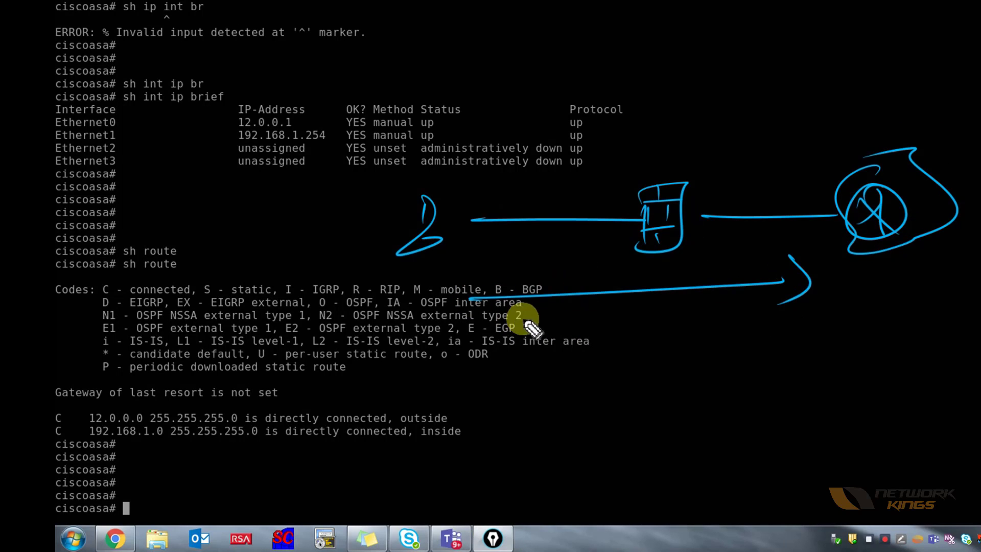
{"action": "left_click_drag", "start_coordinate": [556, 237], "coordinate": [555, 248]}
{"action": "left_click_drag", "start_coordinate": [571, 235], "coordinate": [588, 234]}
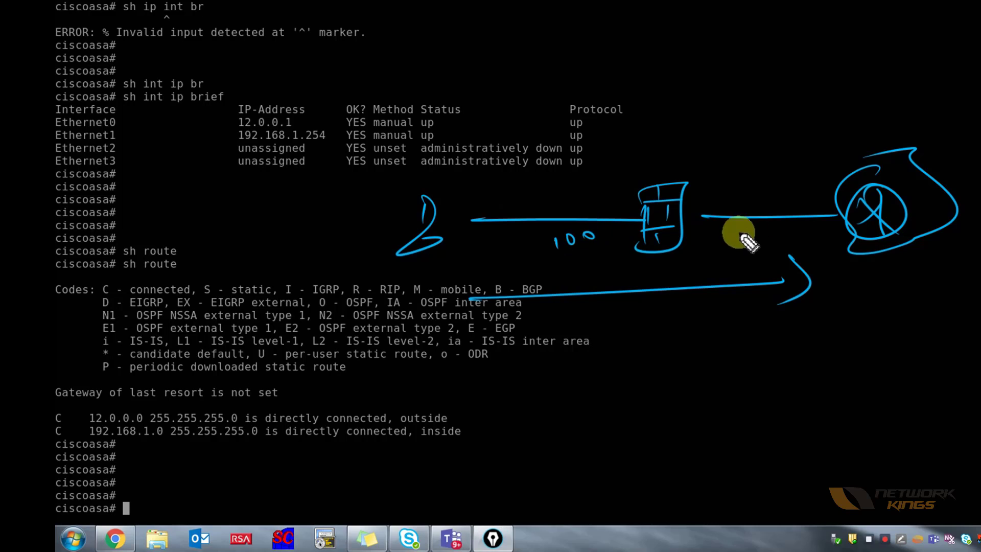
{"action": "left_click_drag", "start_coordinate": [759, 228], "coordinate": [757, 229]}
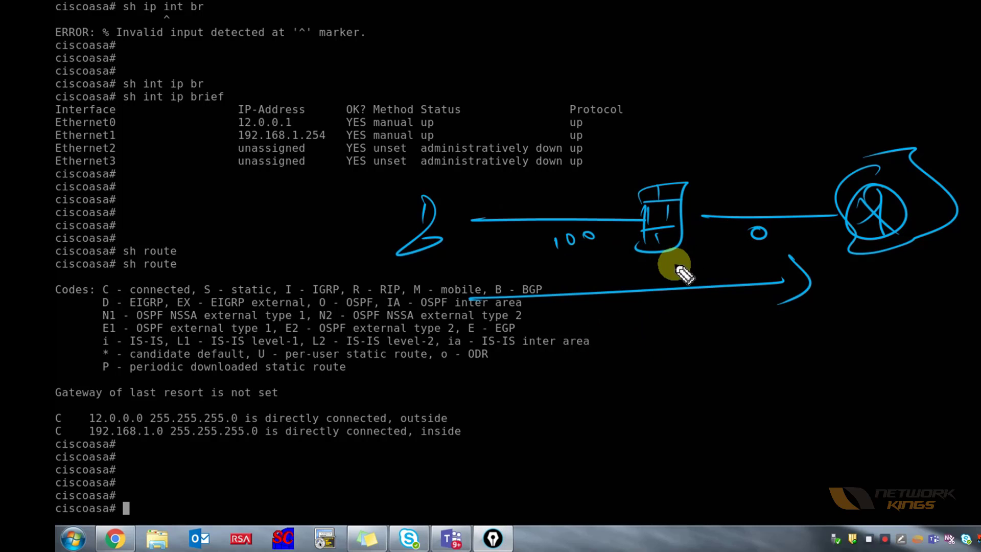
{"action": "mouse_move", "coordinate": [621, 305]}
{"action": "left_mouse_down"}
{"action": "mouse_move", "coordinate": [621, 315]}
{"action": "mouse_move", "coordinate": [665, 299]}
{"action": "mouse_move", "coordinate": [677, 309]}
{"action": "left_mouse_up"}
{"action": "left_click_drag", "start_coordinate": [680, 295], "coordinate": [693, 309]}
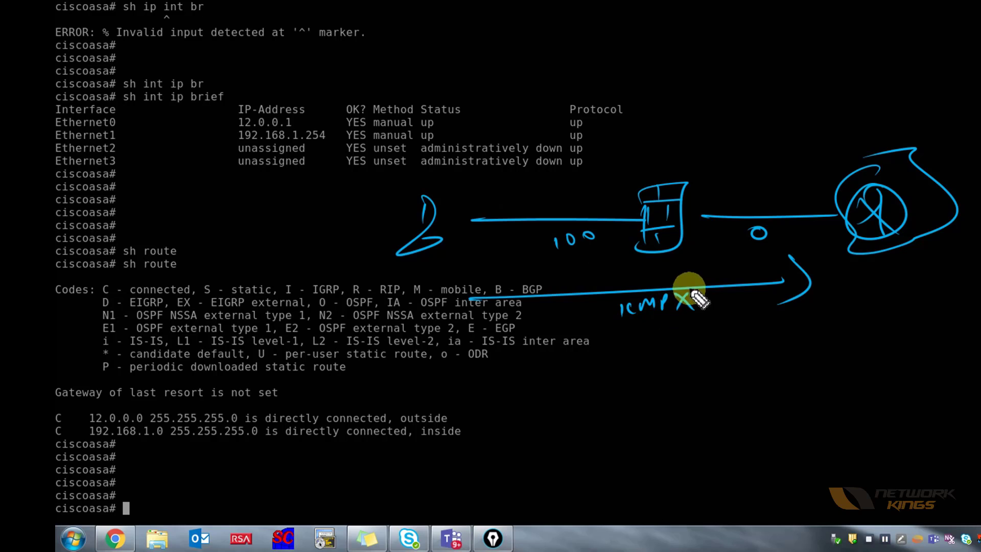
{"action": "left_click_drag", "start_coordinate": [696, 312], "coordinate": [685, 302]}
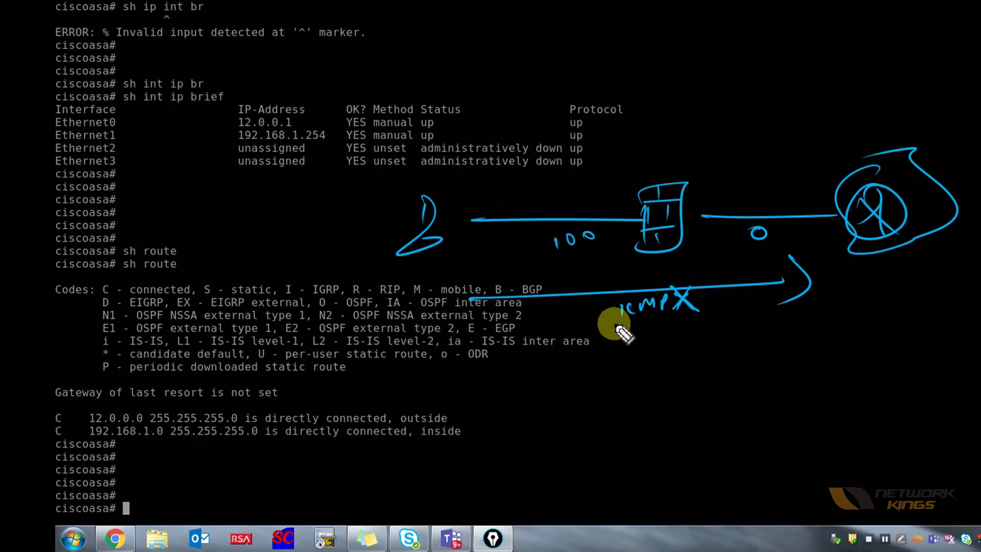
{"action": "left_click_drag", "start_coordinate": [613, 326], "coordinate": [627, 328]}
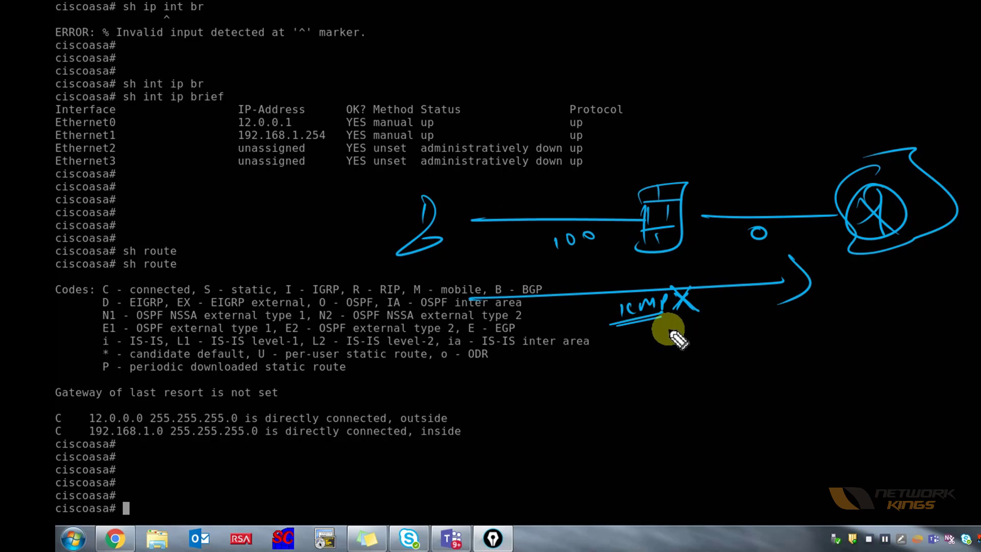
{"action": "mouse_move", "coordinate": [666, 137]}
{"action": "left_mouse_down"}
{"action": "mouse_move", "coordinate": [667, 171]}
{"action": "mouse_move", "coordinate": [682, 156]}
{"action": "left_mouse_up"}
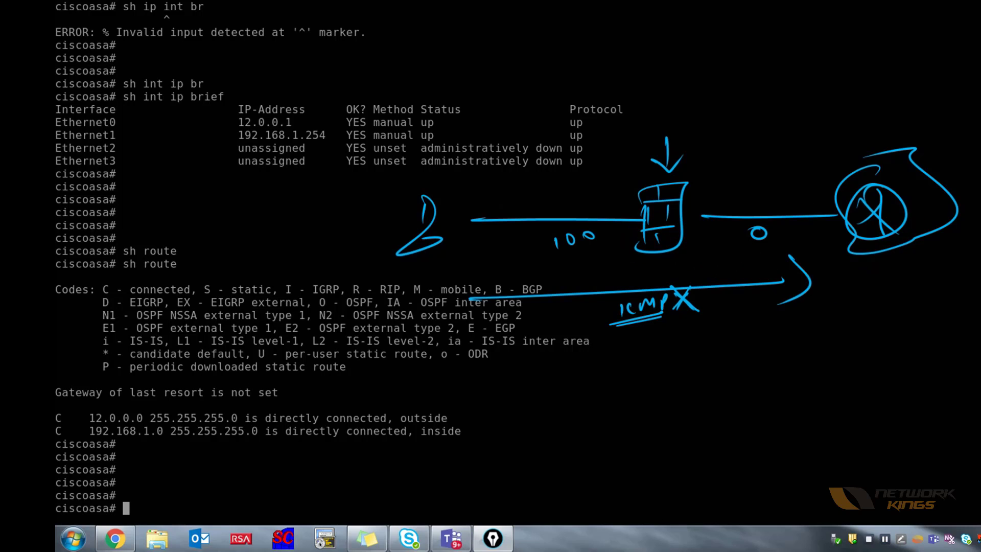
{"action": "key", "text": "Escape"}
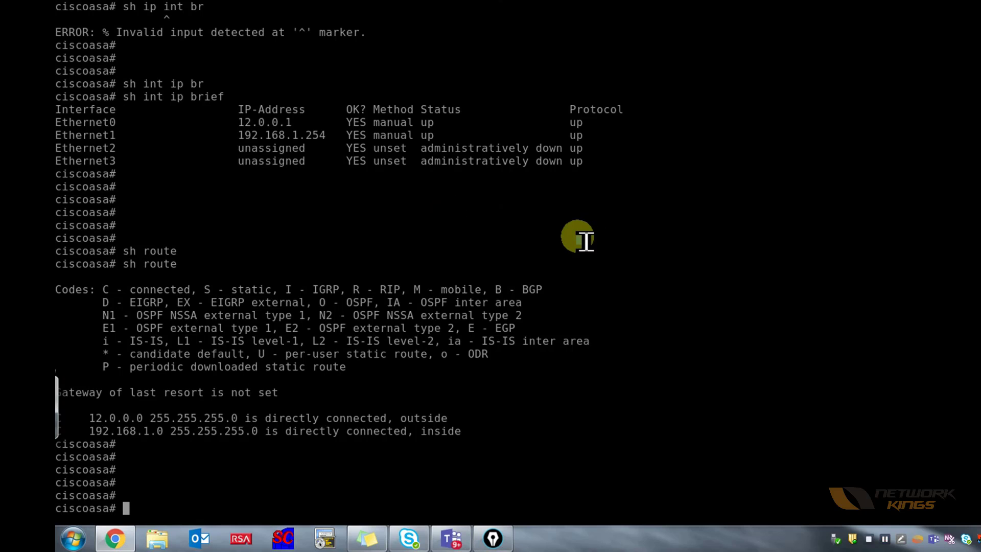
Display the ASA's full running-config with sh run, paging to the end.
{"action": "type", "text": "sh run"}
{"action": "key", "text": "Tab"}
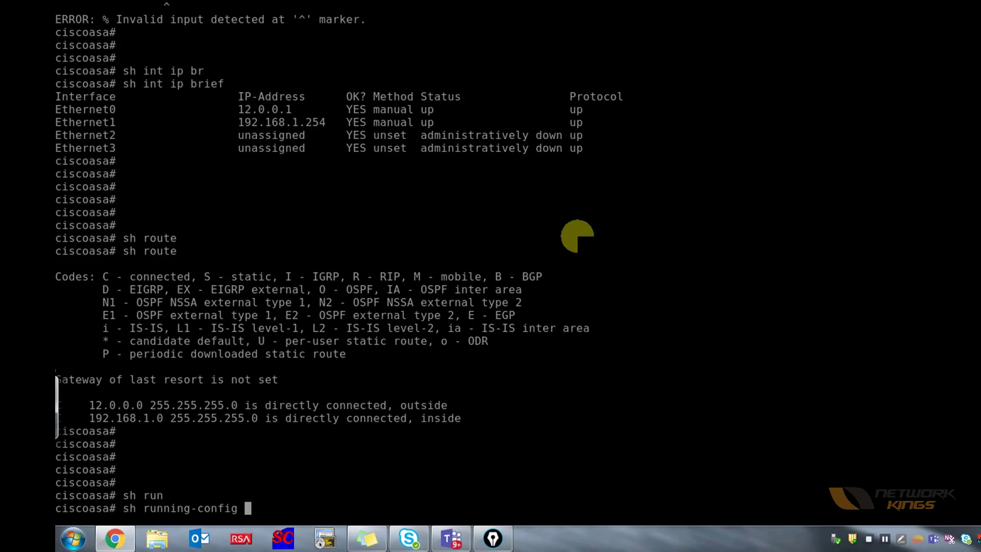
{"action": "key", "text": "Return"}
{"action": "key", "text": "space"}
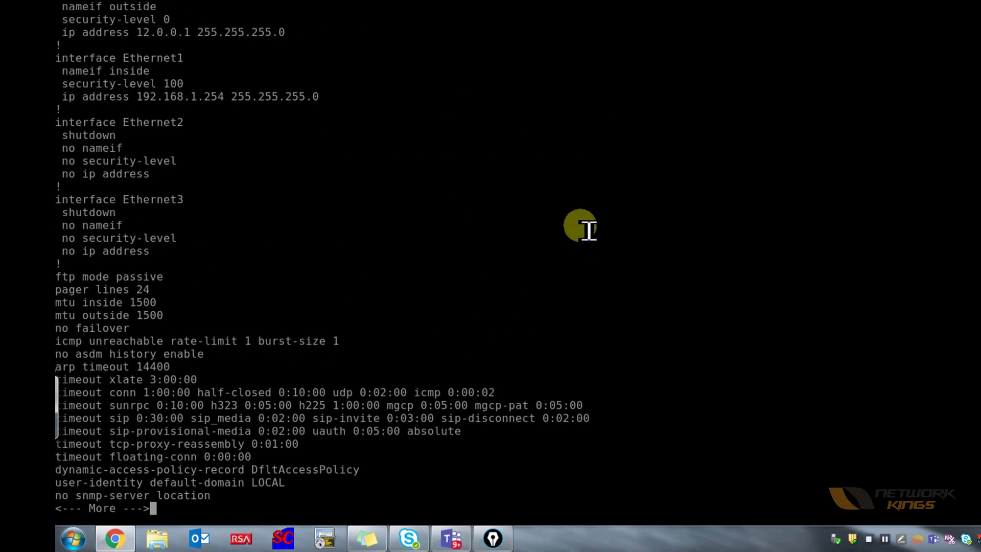
{"action": "key", "text": "space"}
{"action": "key", "text": "space"}
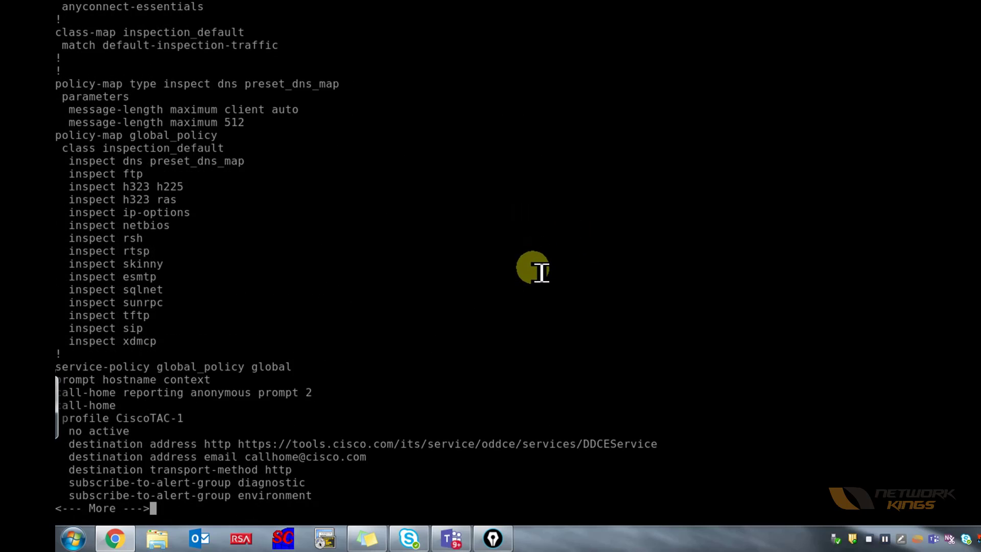
{"action": "key", "text": "space"}
{"action": "scroll", "coordinate": [543, 275], "scroll_direction": "up", "scroll_amount": 4}
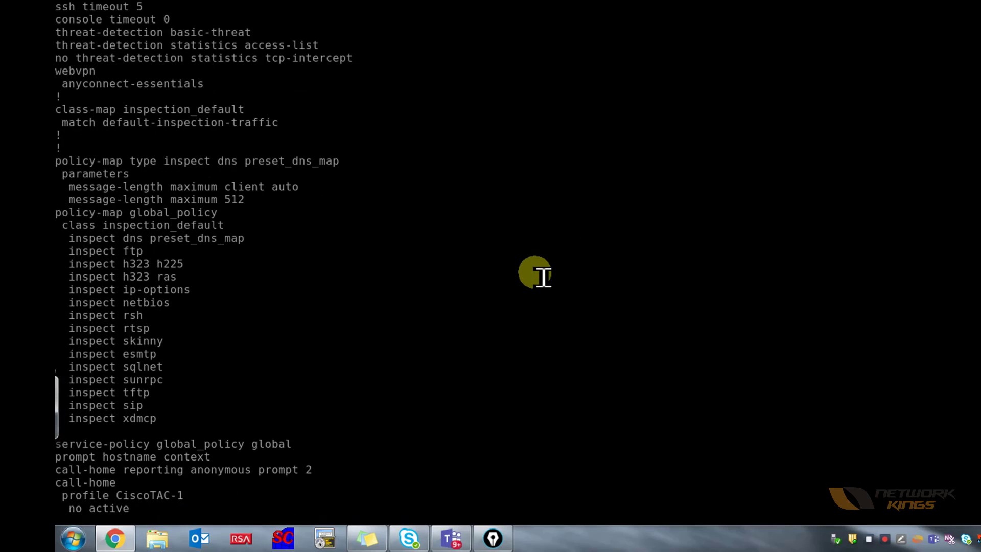
{"action": "scroll", "coordinate": [542, 276], "scroll_direction": "up", "scroll_amount": 1}
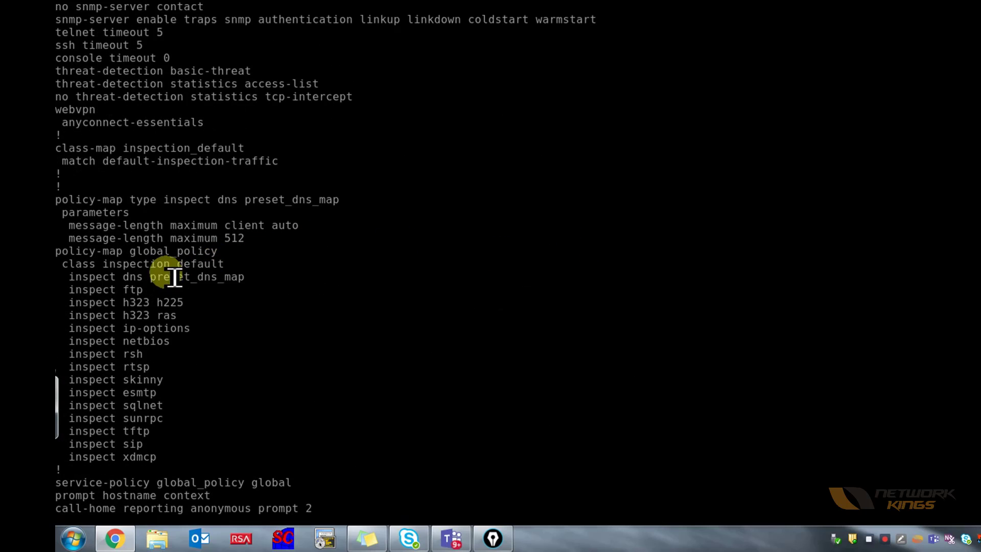
Highlight the policy-map global_policy and class inspection_default lines of the inspect block.
{"action": "left_click_drag", "start_coordinate": [66, 253], "coordinate": [225, 462]}
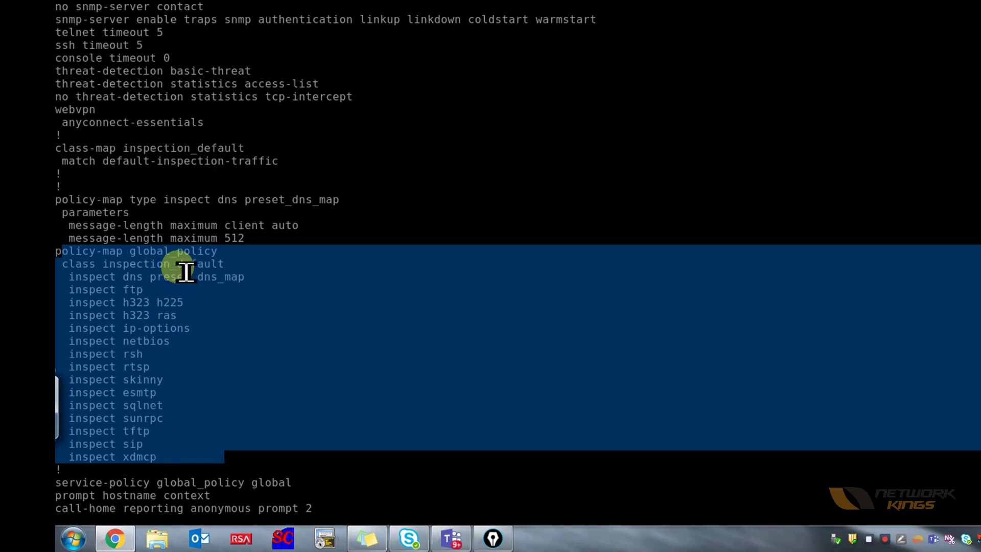
{"action": "left_click", "coordinate": [194, 255]}
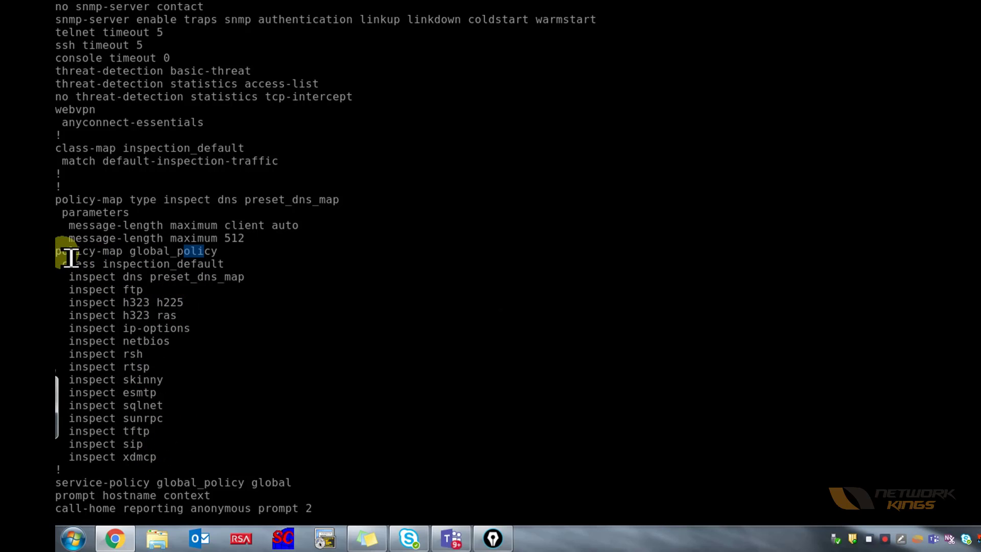
{"action": "left_click_drag", "start_coordinate": [63, 252], "coordinate": [209, 256]}
{"action": "left_click_drag", "start_coordinate": [77, 271], "coordinate": [150, 278]}
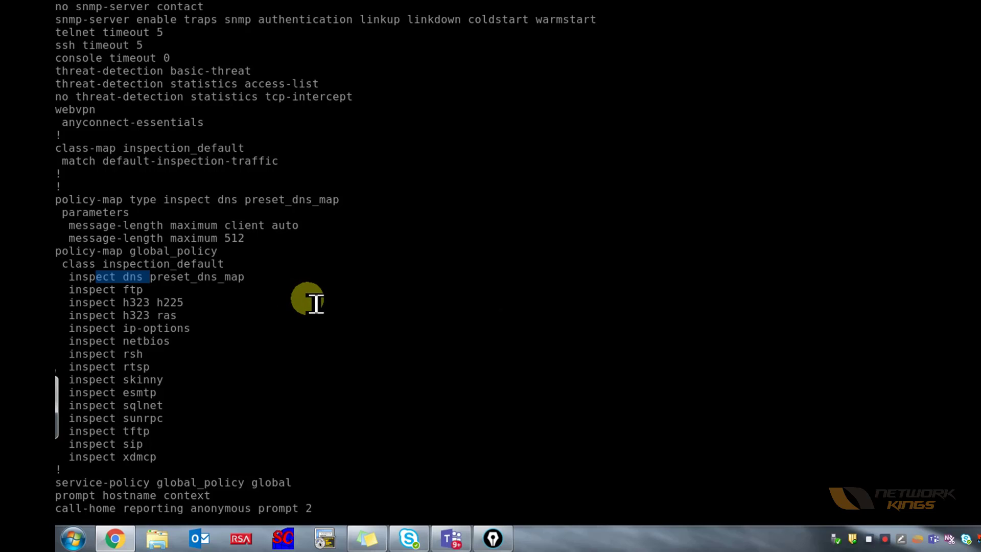
In configuration mode, enter fixup protocol icmp to enable ICMP inspection.
{"action": "key", "text": "Return"}
{"action": "key", "text": "Return"}
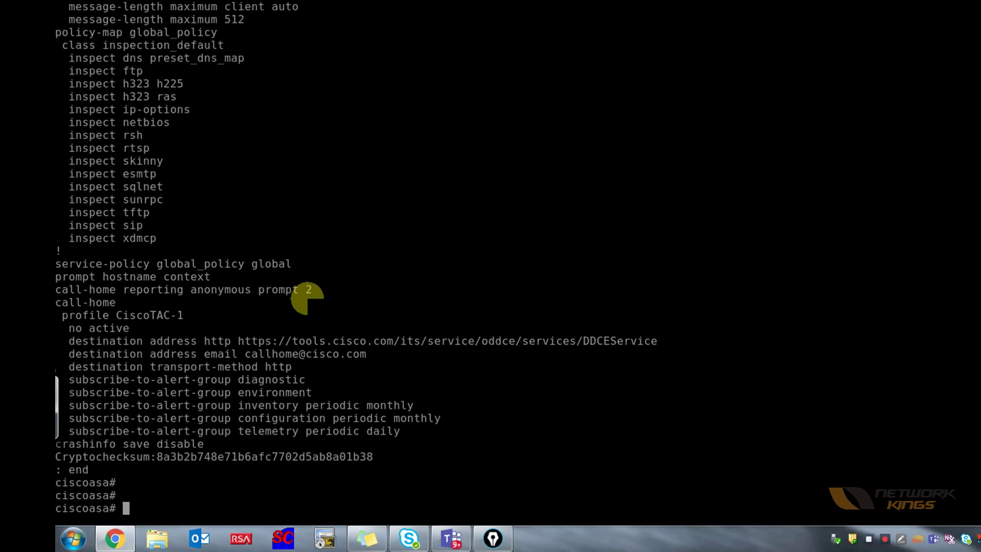
{"action": "type", "text": "conf t"}
{"action": "key", "text": "Return"}
{"action": "key", "text": "Return"}
{"action": "key", "text": "Return"}
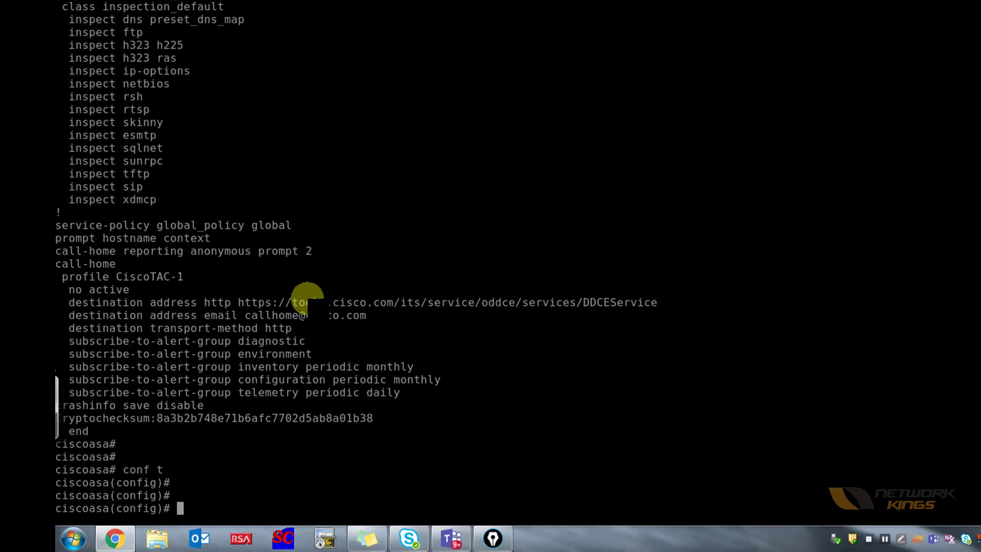
{"action": "type", "text": "fix"}
{"action": "key", "text": "Tab"}
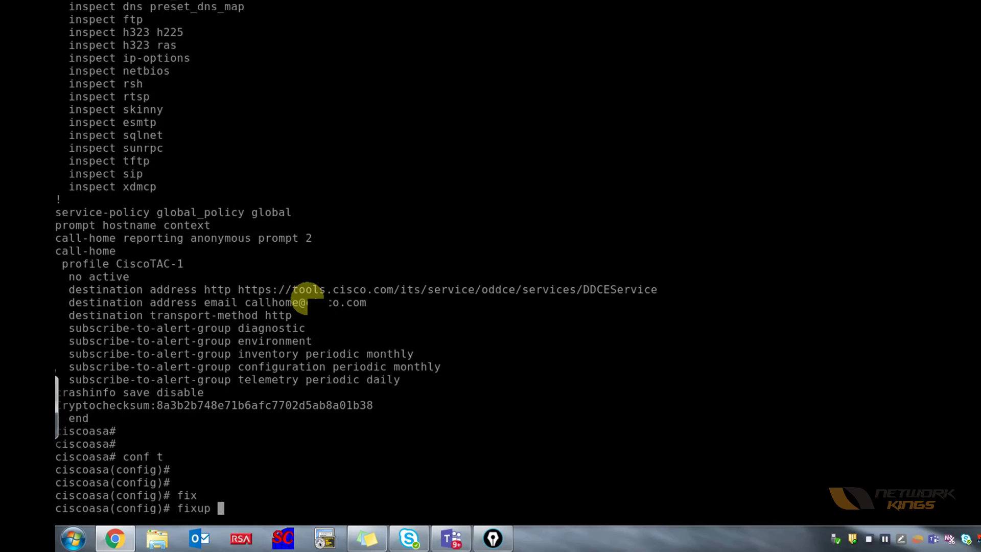
{"action": "type", "text": "pro"}
{"action": "key", "text": "Tab"}
{"action": "type", "text": "icm"}
{"action": "key", "text": "Tab"}
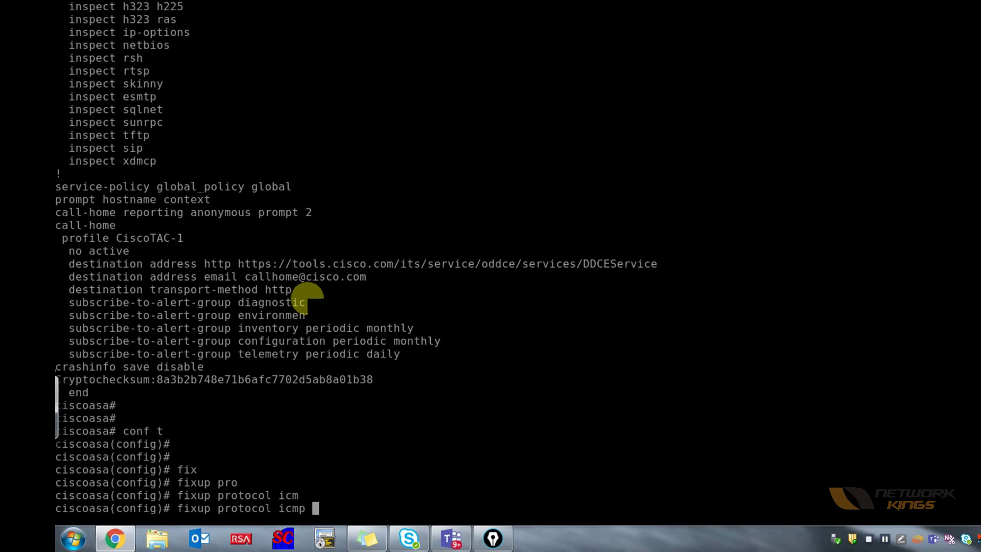
{"action": "key", "text": "Return"}
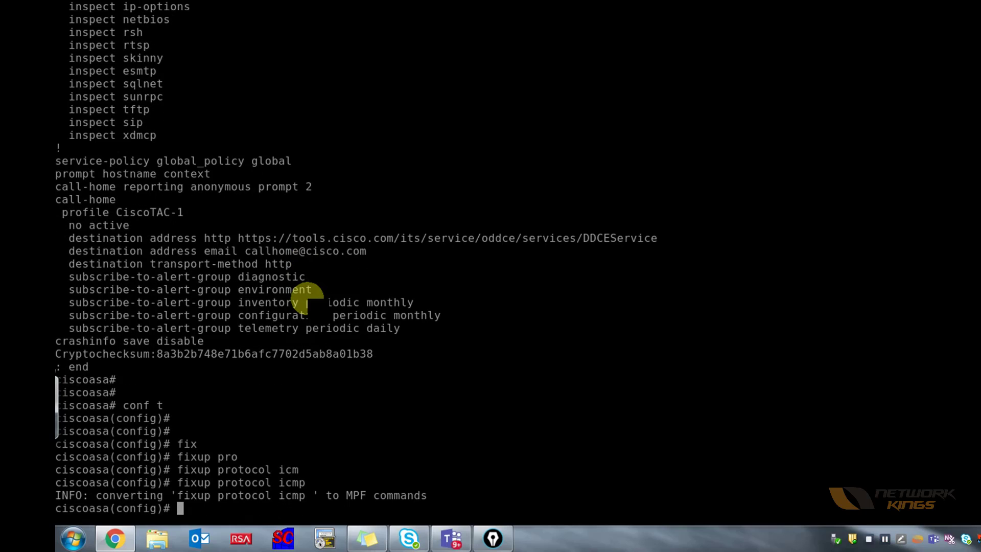
{"action": "key", "text": "Return"}
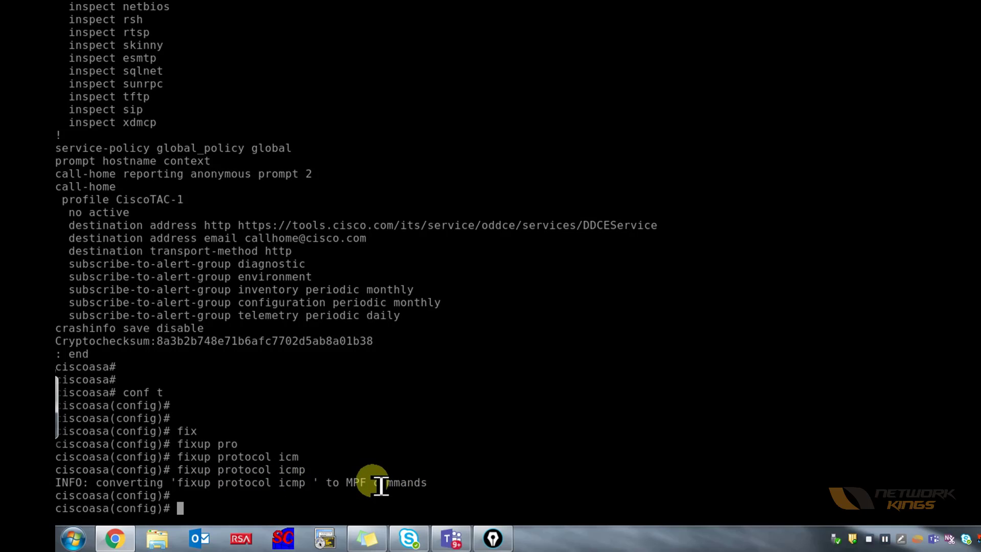
Review the global_policy inspection entries above the prompt.
{"action": "scroll", "coordinate": [381, 488], "scroll_direction": "up", "scroll_amount": 2}
{"action": "scroll", "coordinate": [381, 485], "scroll_direction": "up", "scroll_amount": 7}
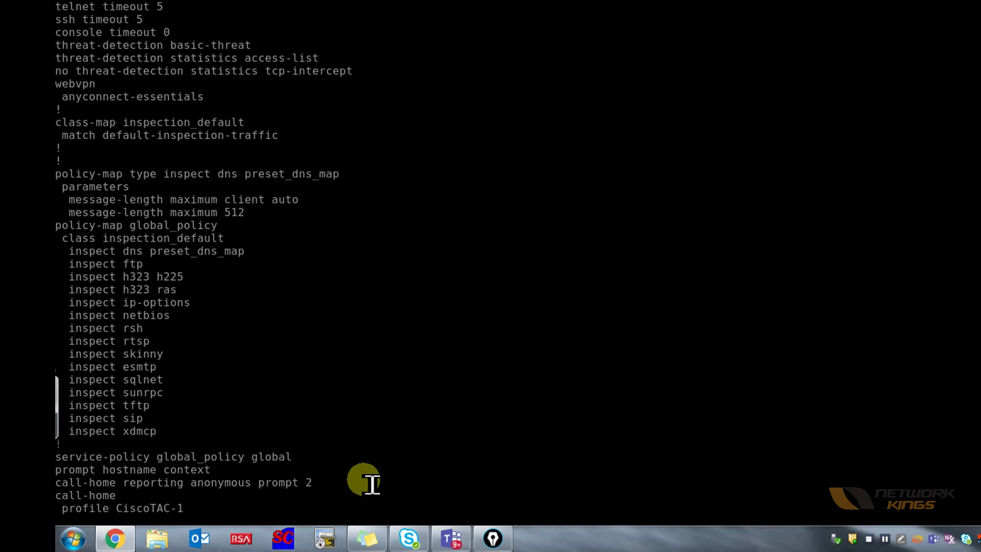
{"action": "left_click_drag", "start_coordinate": [164, 475], "coordinate": [66, 265]}
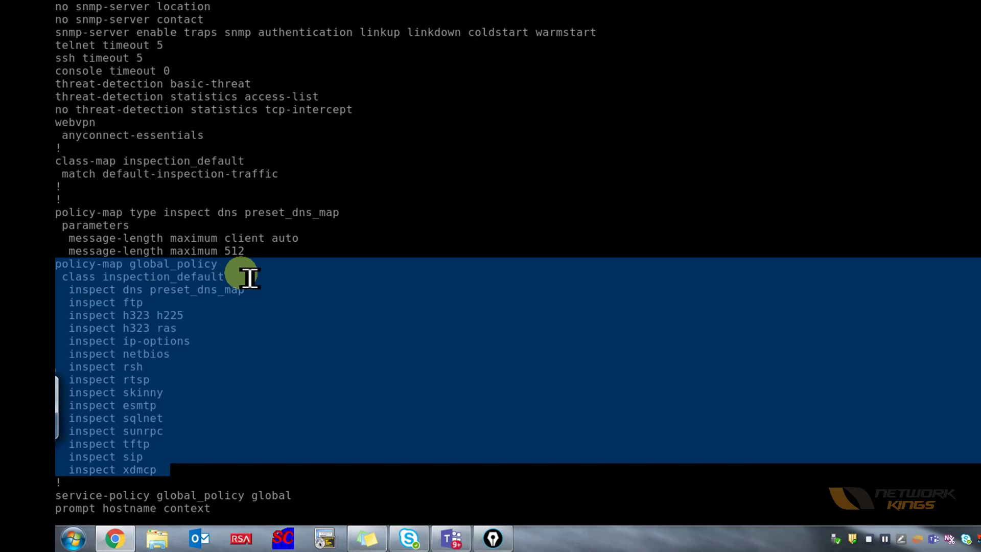
{"action": "left_click", "coordinate": [271, 283]}
{"action": "scroll", "coordinate": [307, 295], "scroll_direction": "down", "scroll_amount": 9}
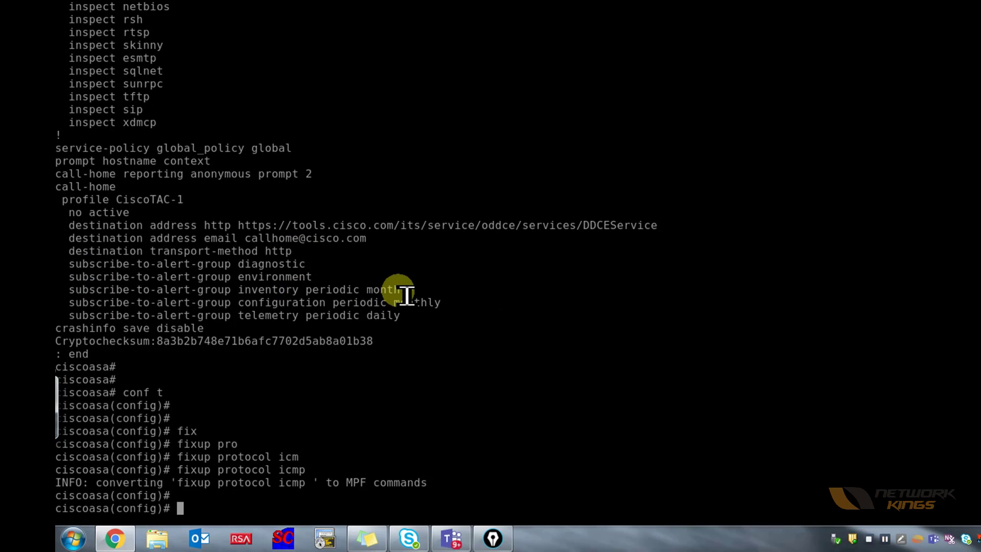
Rerun the ping to 12.0.0.2 from Win_1, now succeeding with 0% loss, and check the ASA console.
{"action": "key", "text": "Return"}
{"action": "key", "text": "Return"}
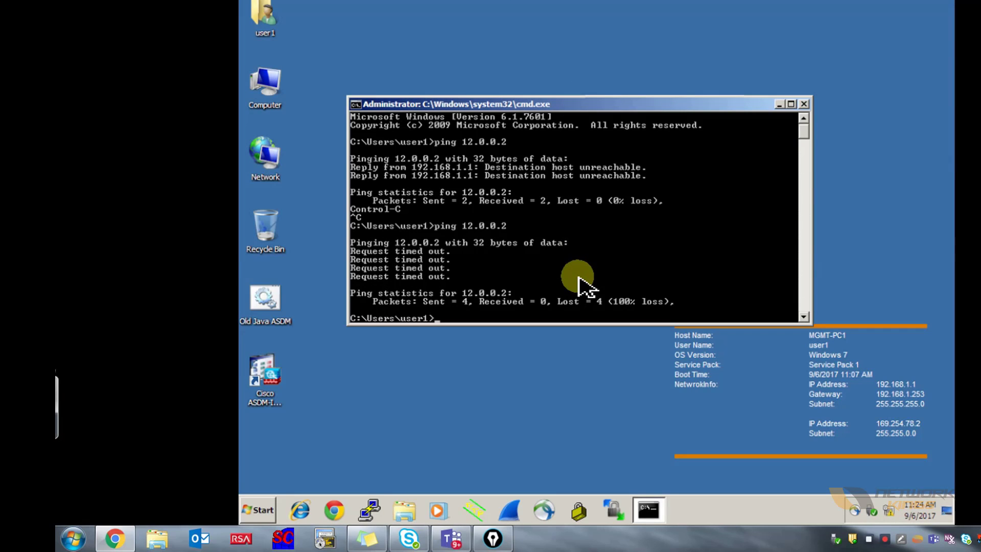
{"action": "key", "text": "Up"}
{"action": "key", "text": "Return"}
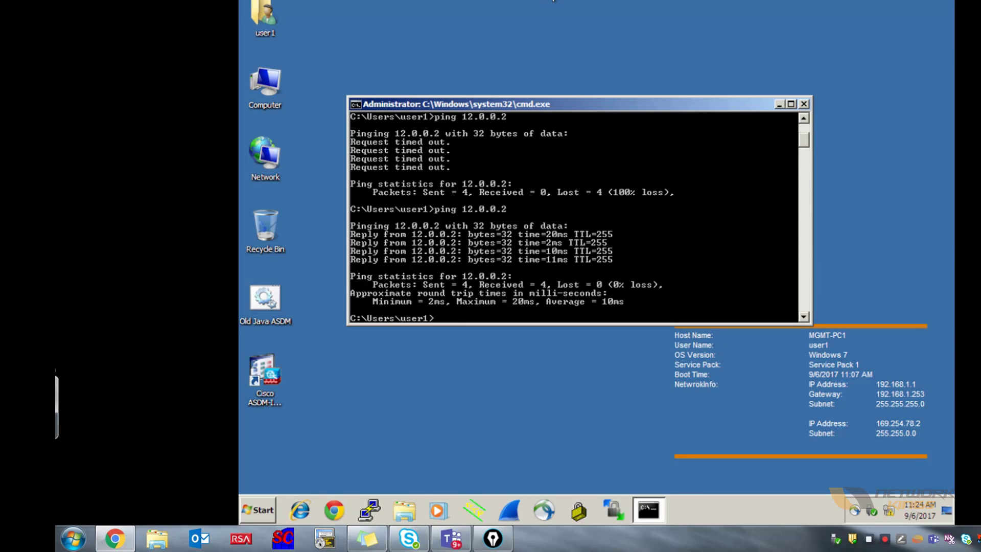
{"action": "key", "text": "alt+Tab"}
{"action": "left_click", "coordinate": [569, 454]}
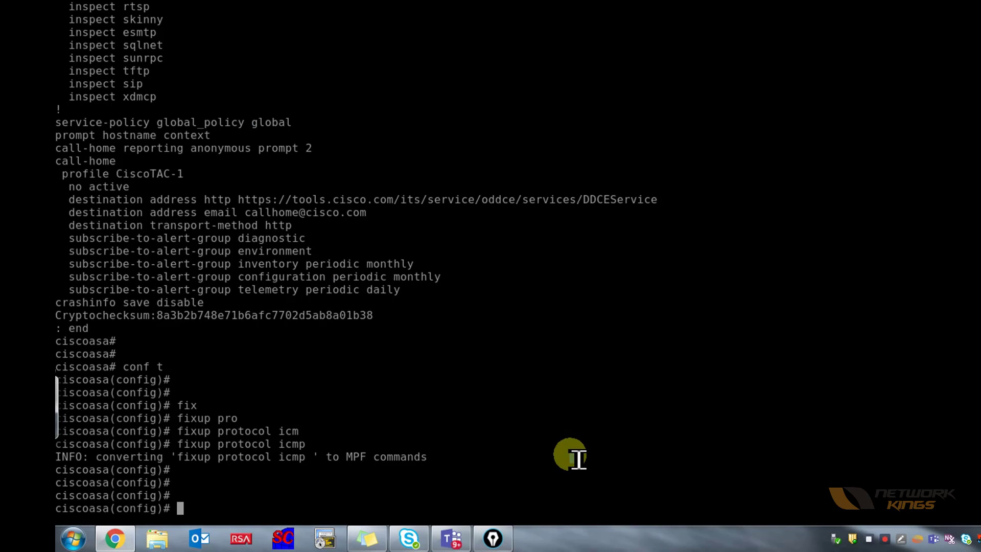
{"action": "key", "text": "Return"}
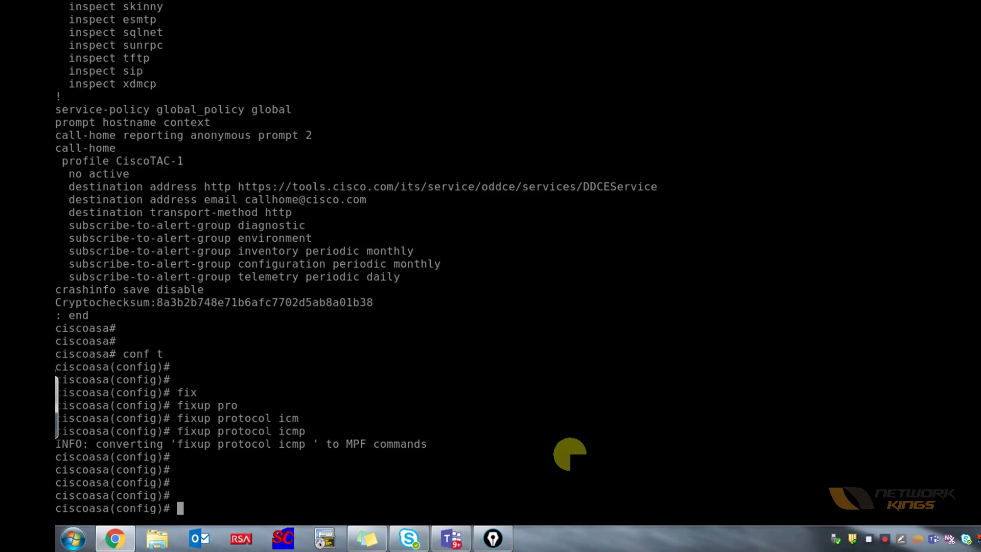
Ping 192.168.1.254 from Win_1, stop it, then open the 3725 router's console.
{"action": "key", "text": "alt+Tab"}
{"action": "left_click", "coordinate": [514, 45]}
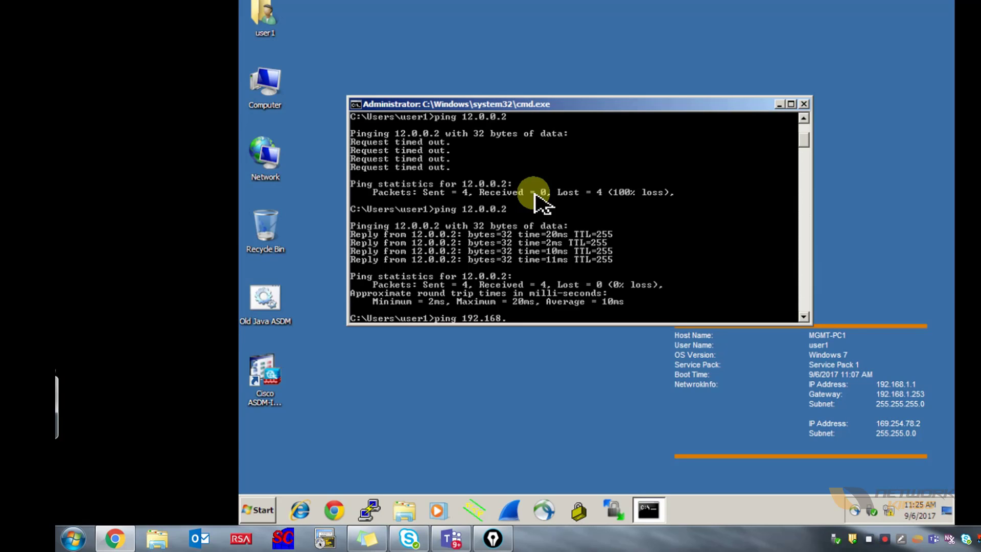
{"action": "key", "text": "Return"}
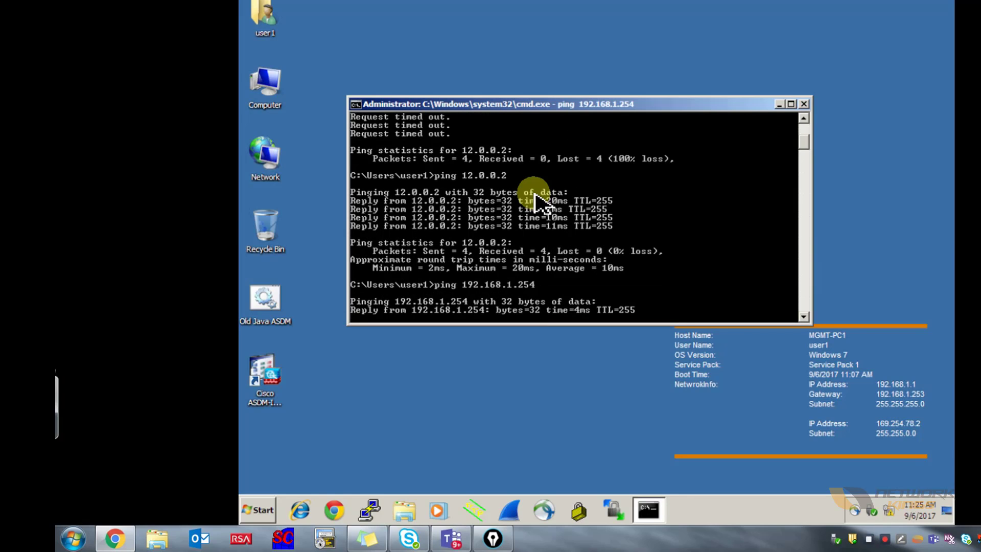
{"action": "key", "text": "ctrl+c"}
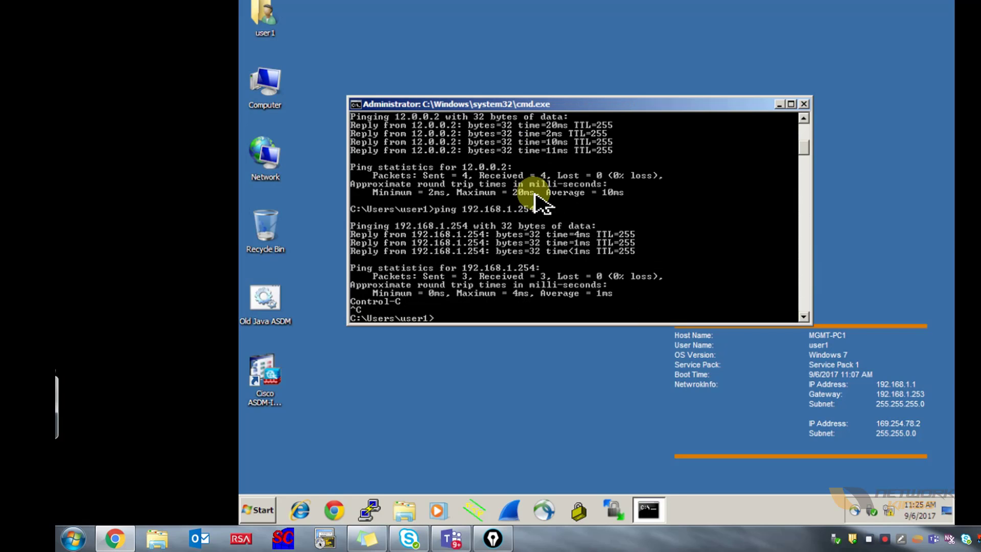
{"action": "key", "text": "Return"}
{"action": "key", "text": "Return"}
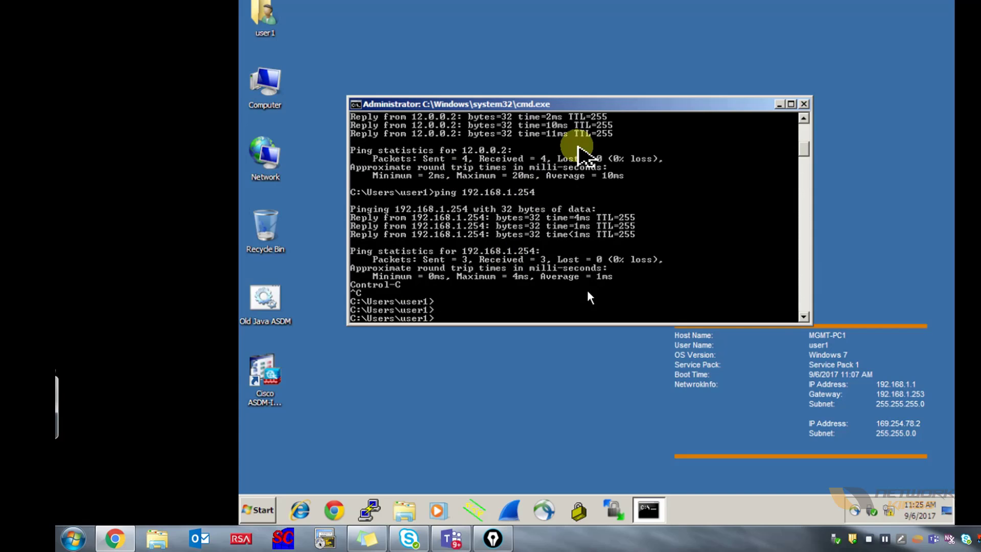
{"action": "left_click", "coordinate": [439, 254]}
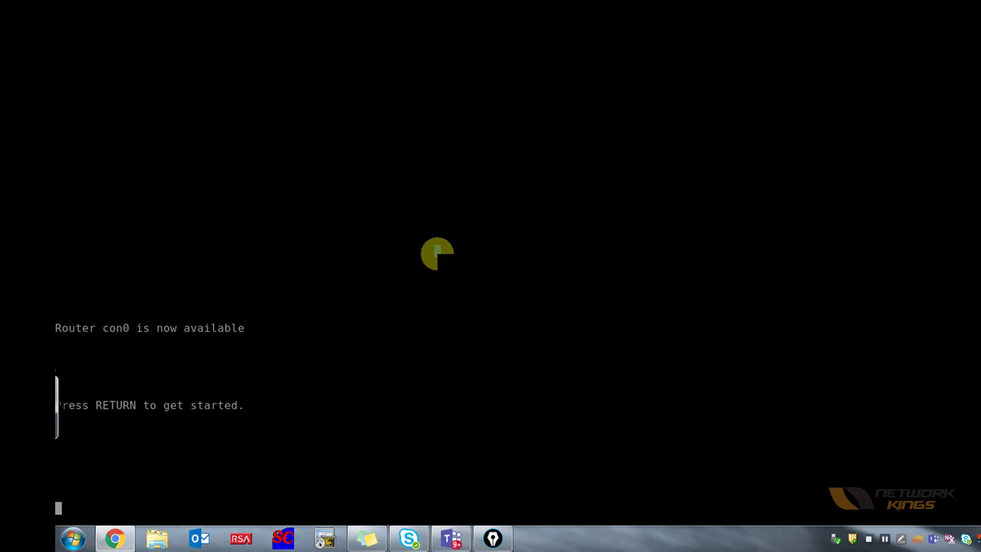
From the 3725 router's privileged prompt, ping the ASA at 12.0.0.1 and confirm 5/5 success.
{"action": "key", "text": "Return"}
{"action": "type", "text": "en"}
{"action": "key", "text": "Return"}
{"action": "key", "text": "Return"}
{"action": "key", "text": "Return"}
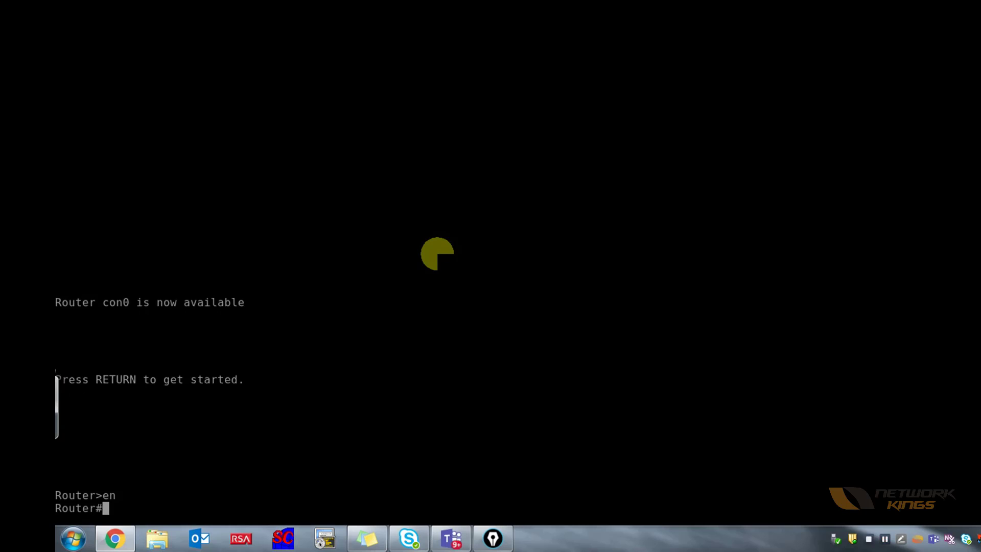
{"action": "type", "text": "ping 12"}
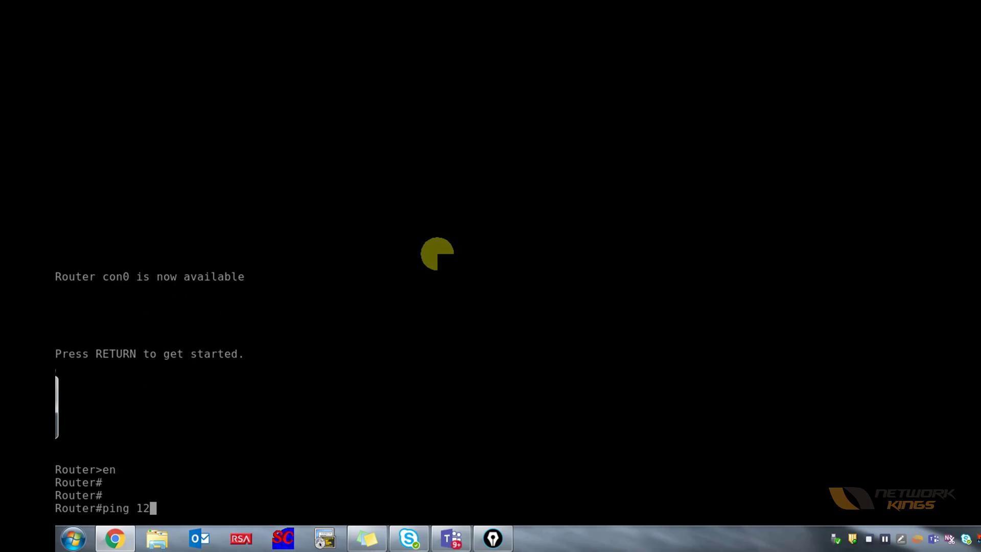
{"action": "type", "text": ".0.0.1"}
{"action": "key", "text": "Return"}
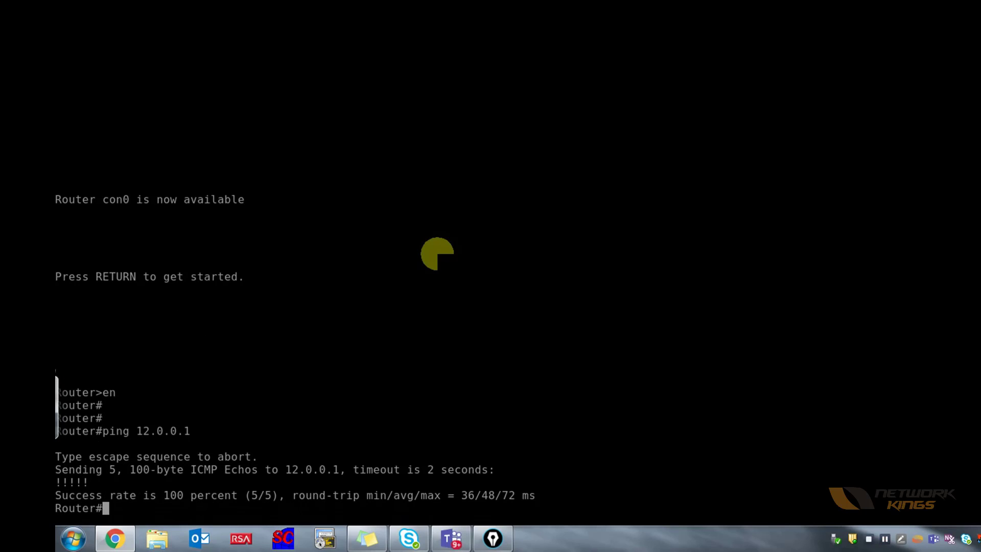
{"action": "key", "text": "Return"}
{"action": "key", "text": "Return"}
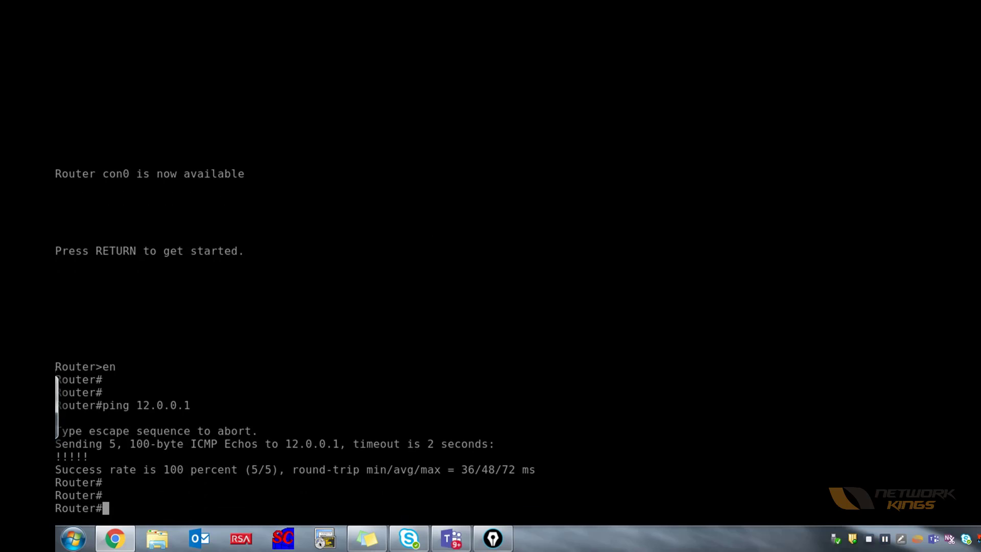